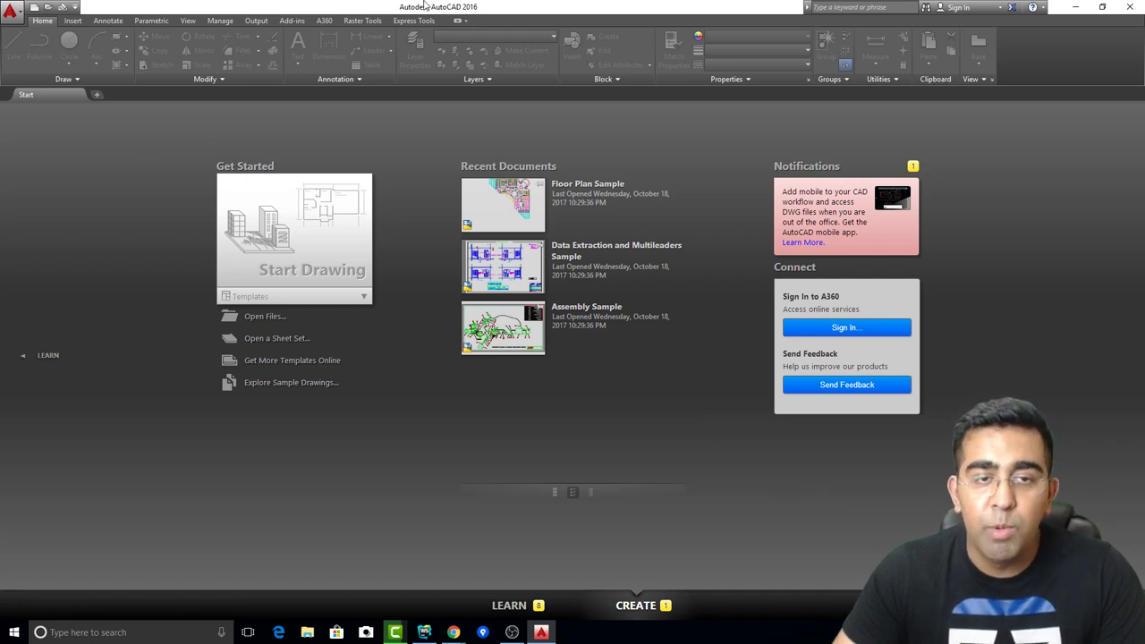
- Restart AutoCAD 2016 from its desktop shortcut and begin a new blank drawing
left_click_drag(427, 6, 428, 8)
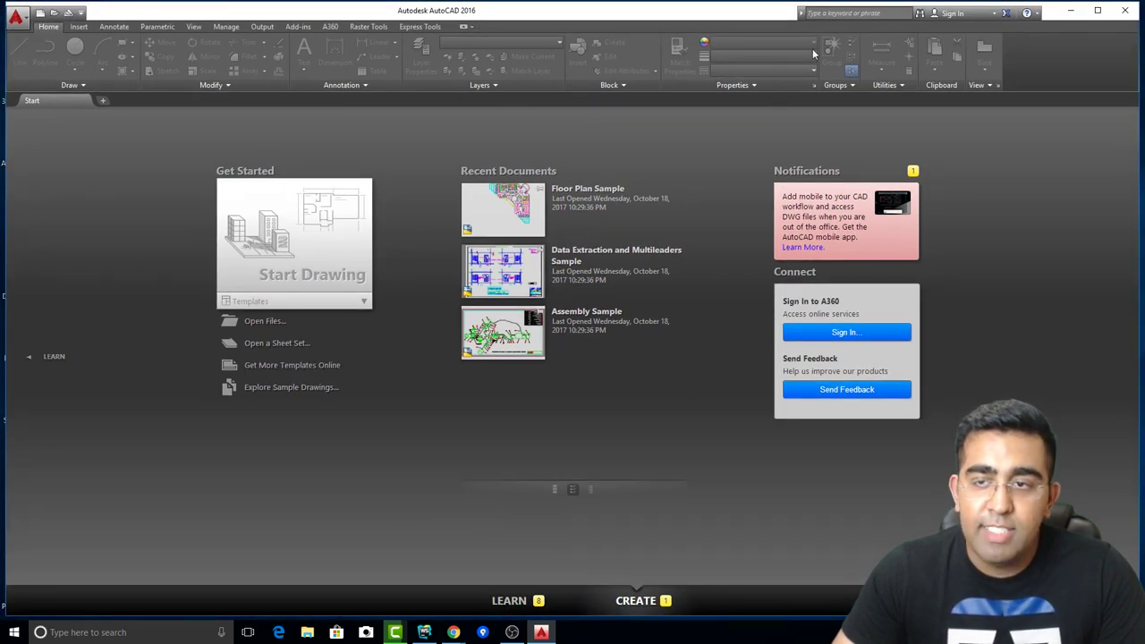
double_click(733, 13)
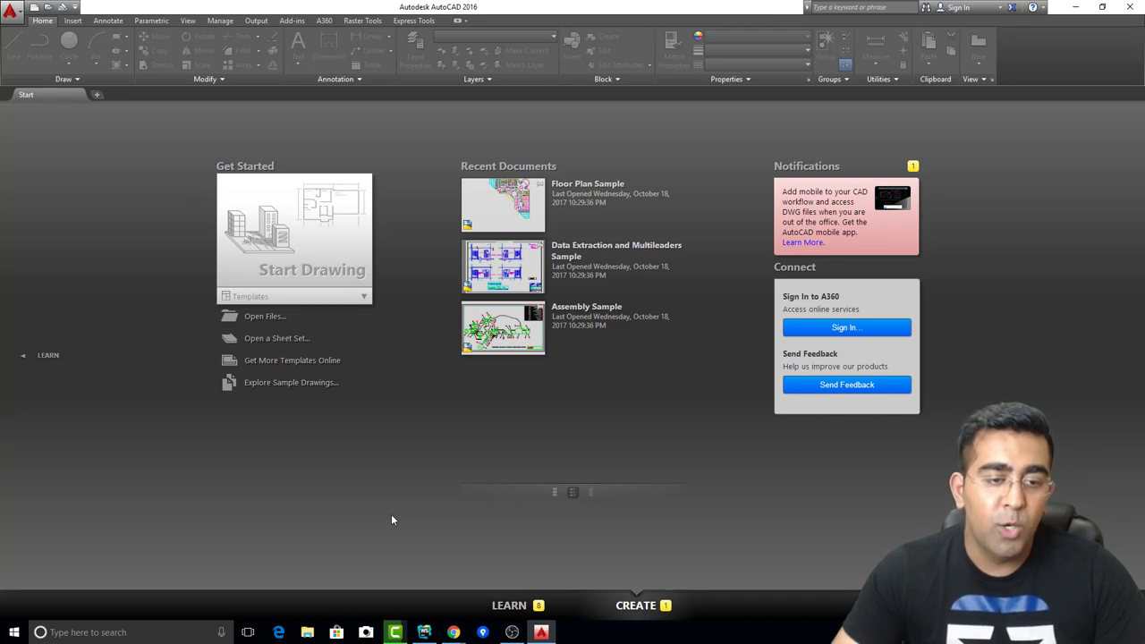
left_click(1128, 6)
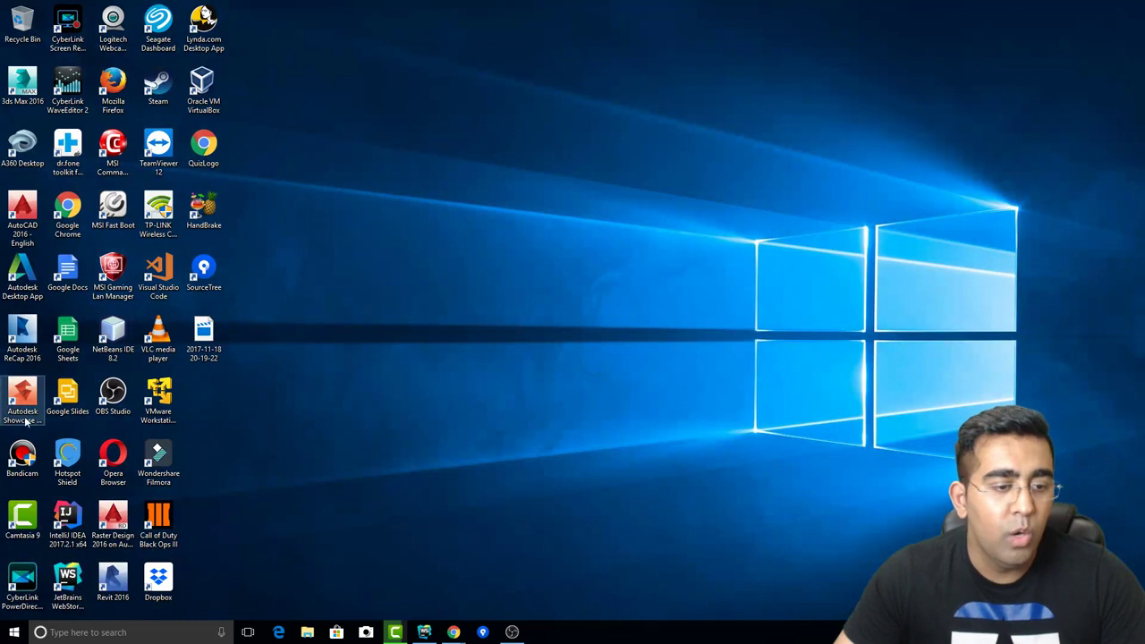
double_click(29, 229)
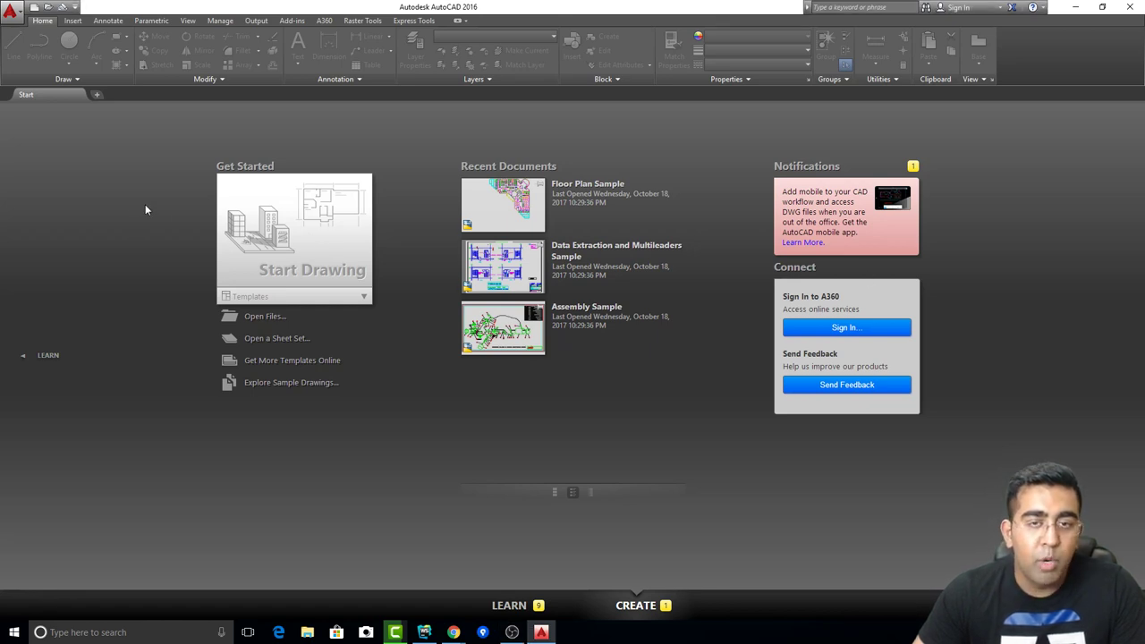
left_click(363, 222)
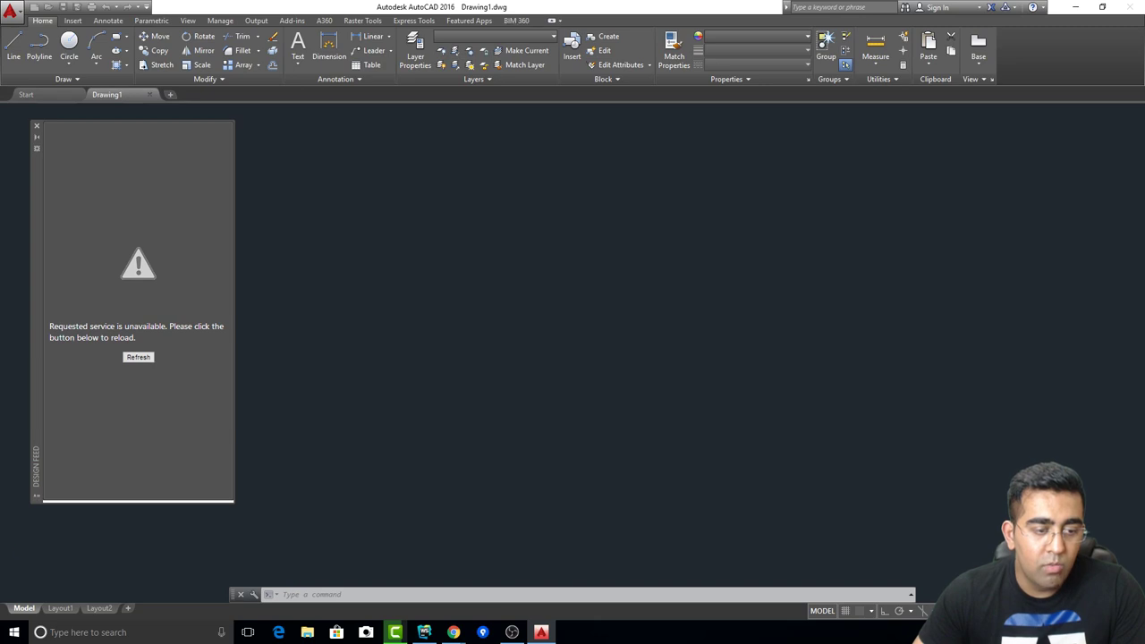
- Move the Design Feed palette aside and close it to clear the Drawing1 canvas
right_click(128, 359)
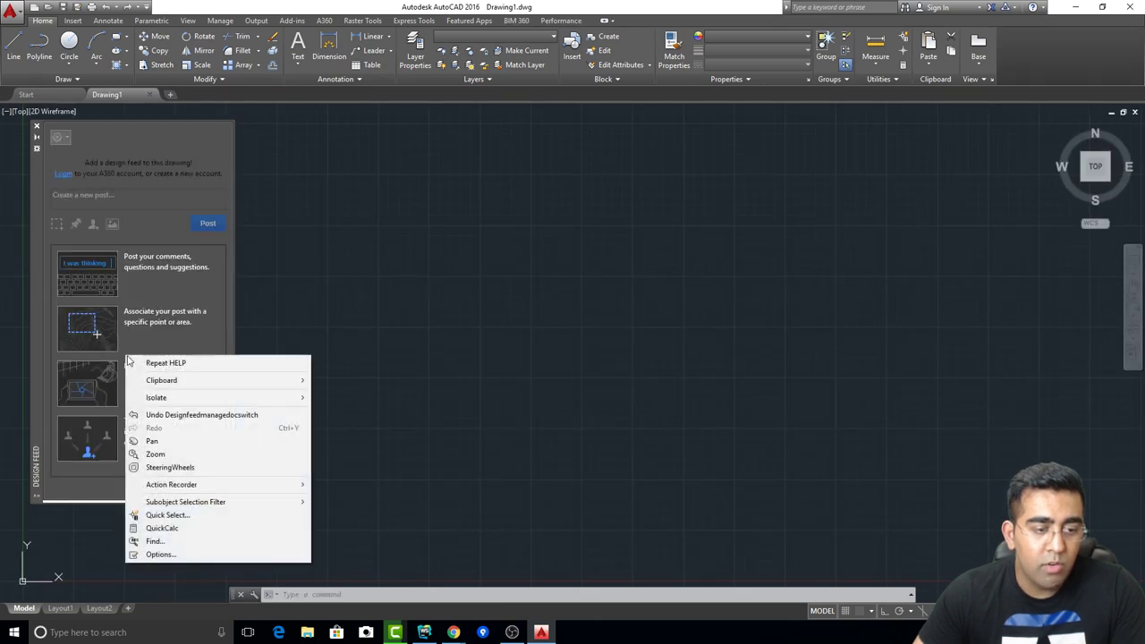
left_click(143, 163)
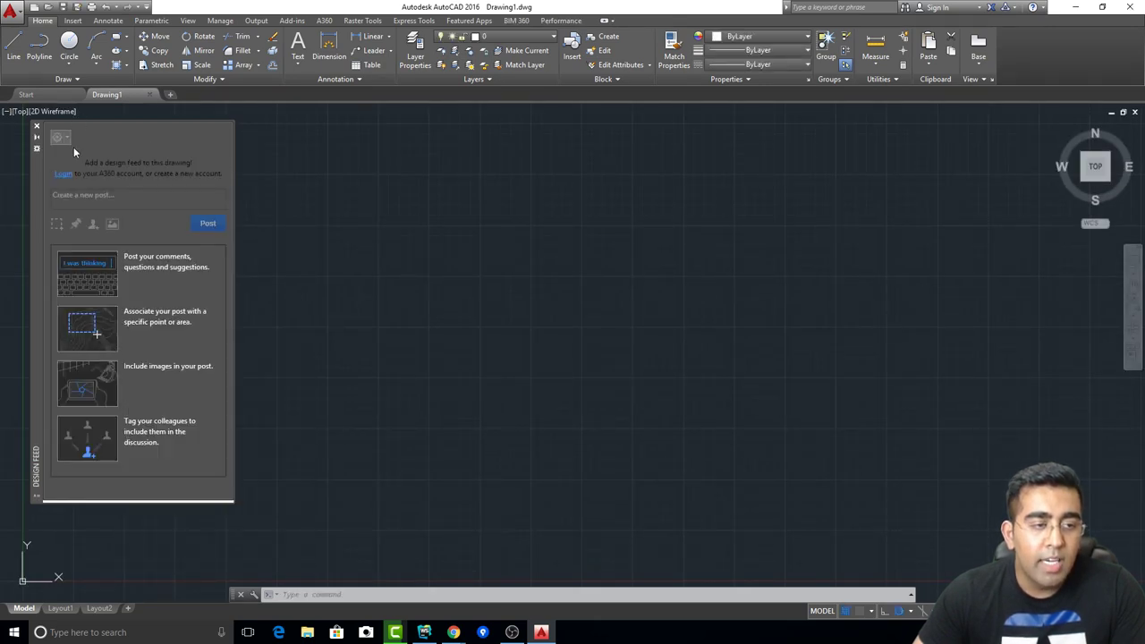
left_click_drag(41, 181, 65, 185)
left_click_drag(432, 226, 433, 220)
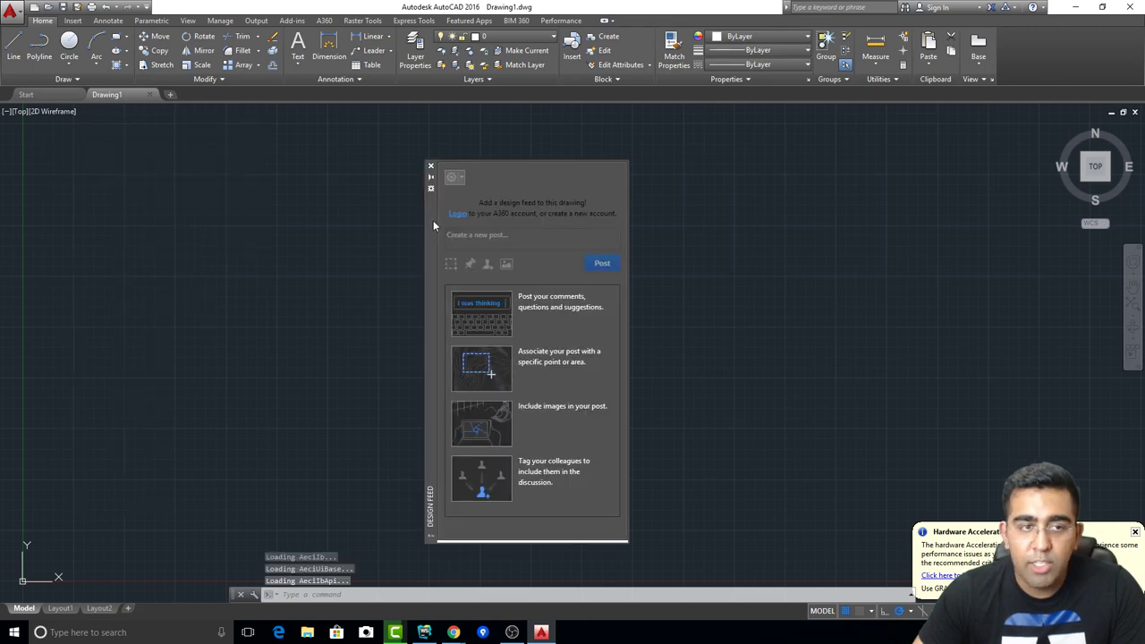
left_click(435, 170)
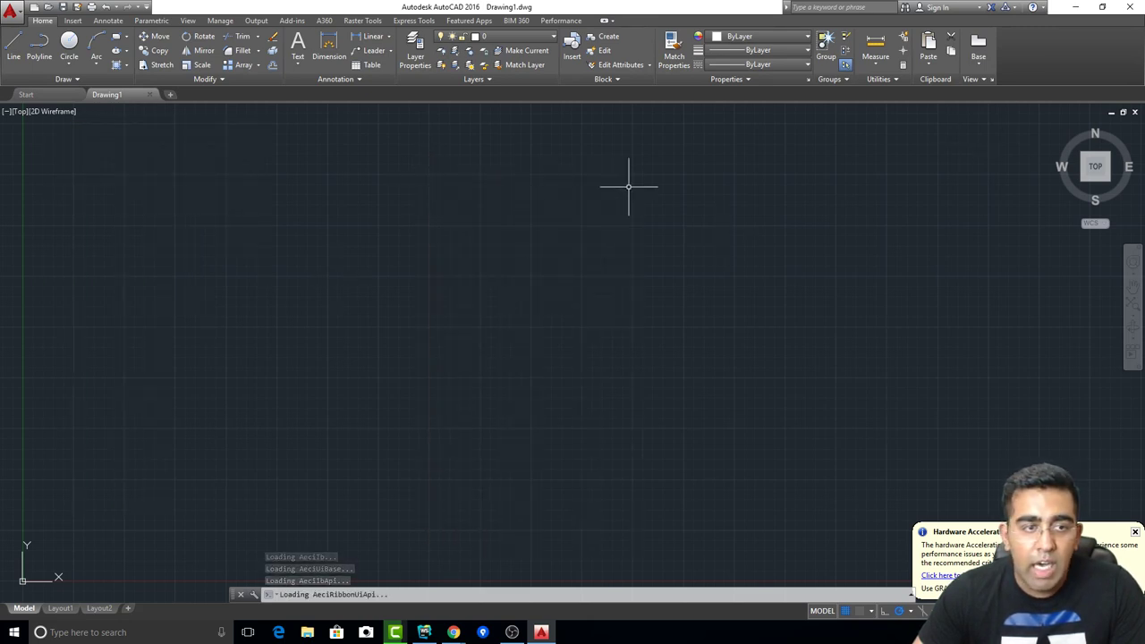
- Check the Start tab, return to Drawing1, and open the application menu
left_click(49, 100)
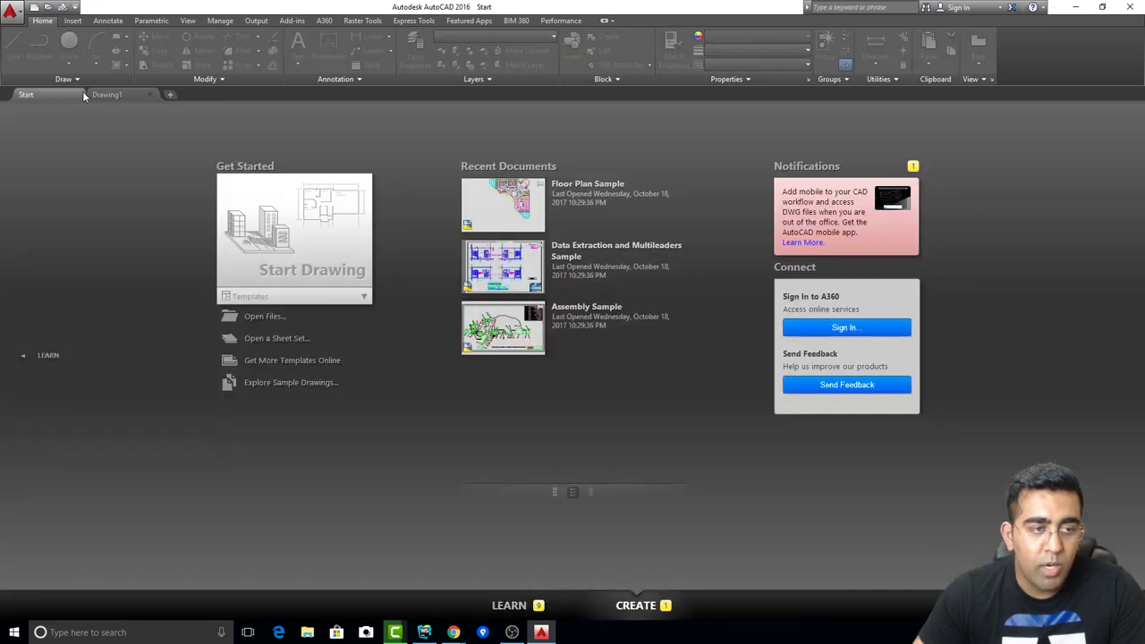
left_click(107, 94)
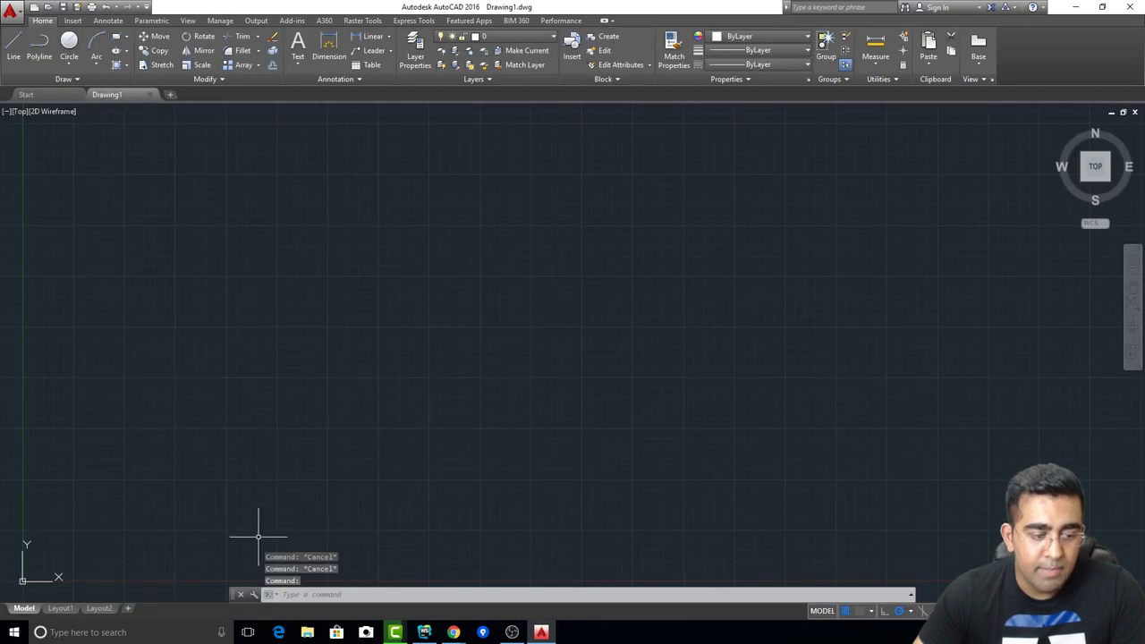
left_click(12, 11)
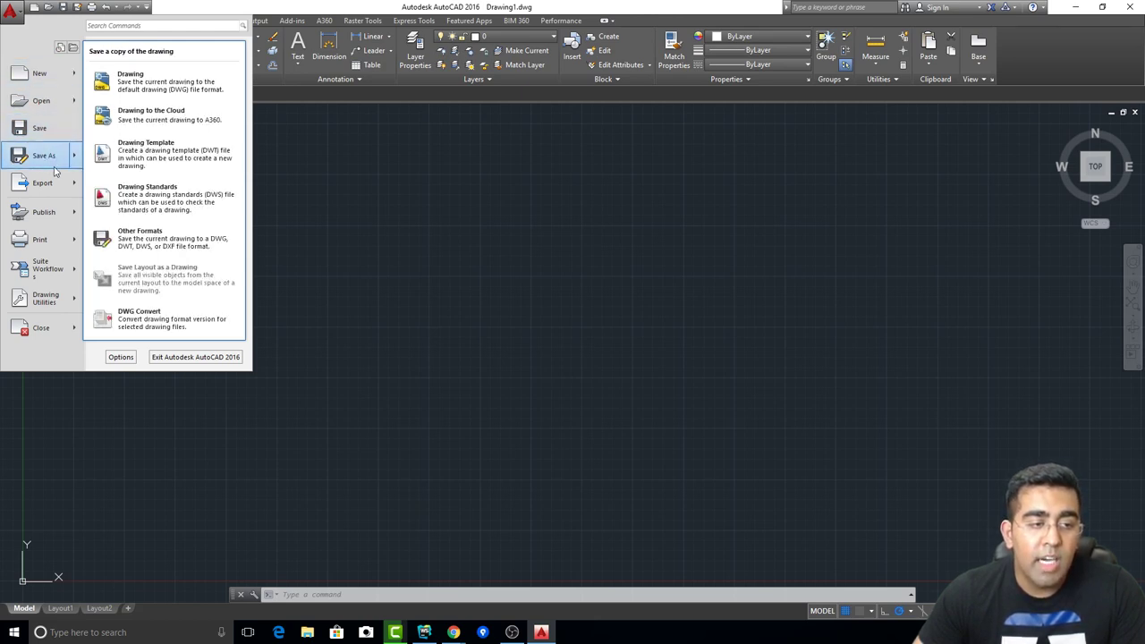
mouse_move(43, 212)
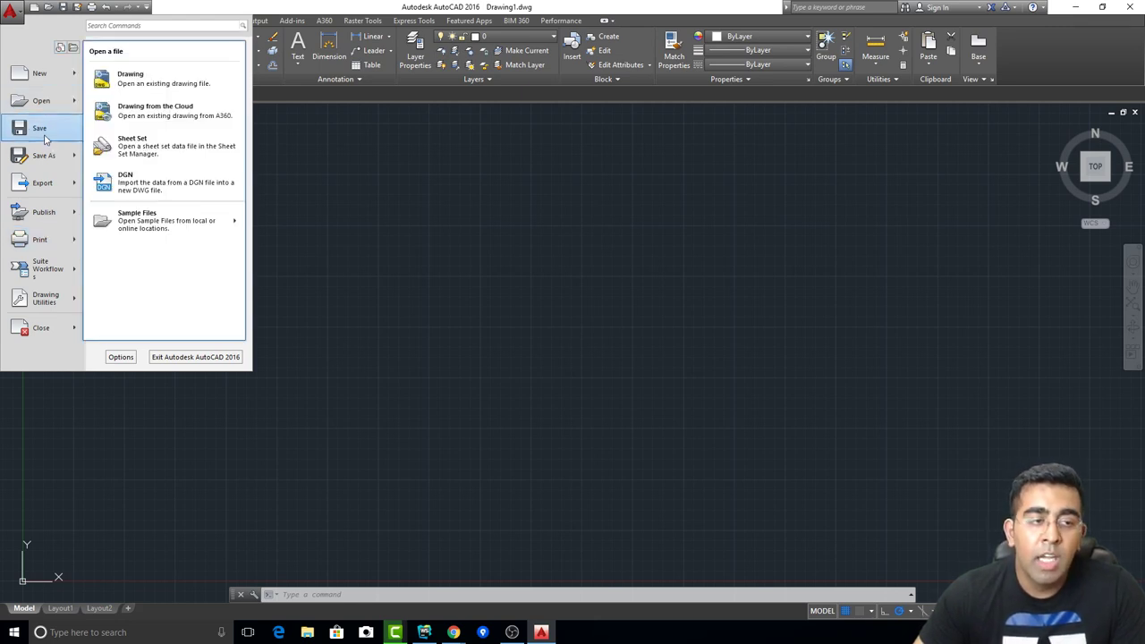
mouse_move(42, 155)
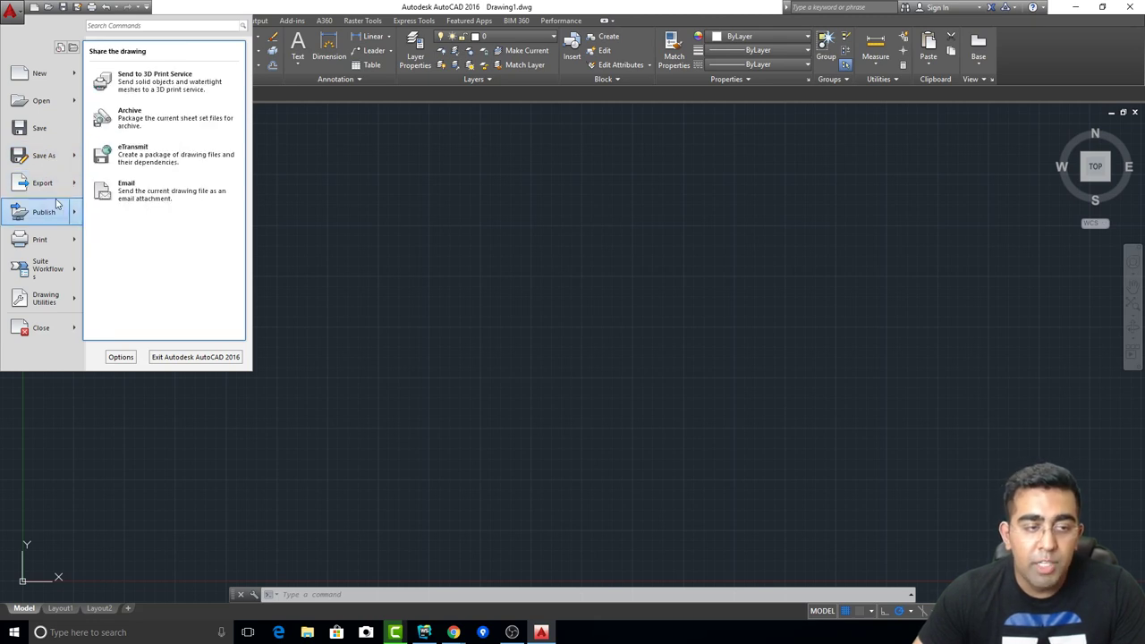
mouse_move(40, 239)
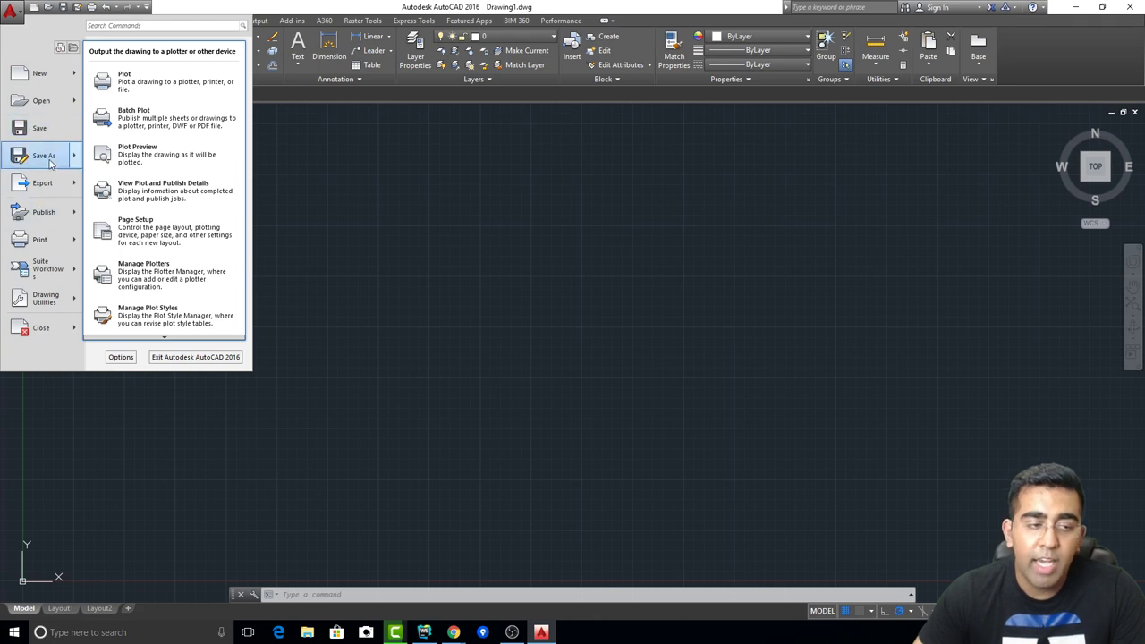
left_click(401, 187)
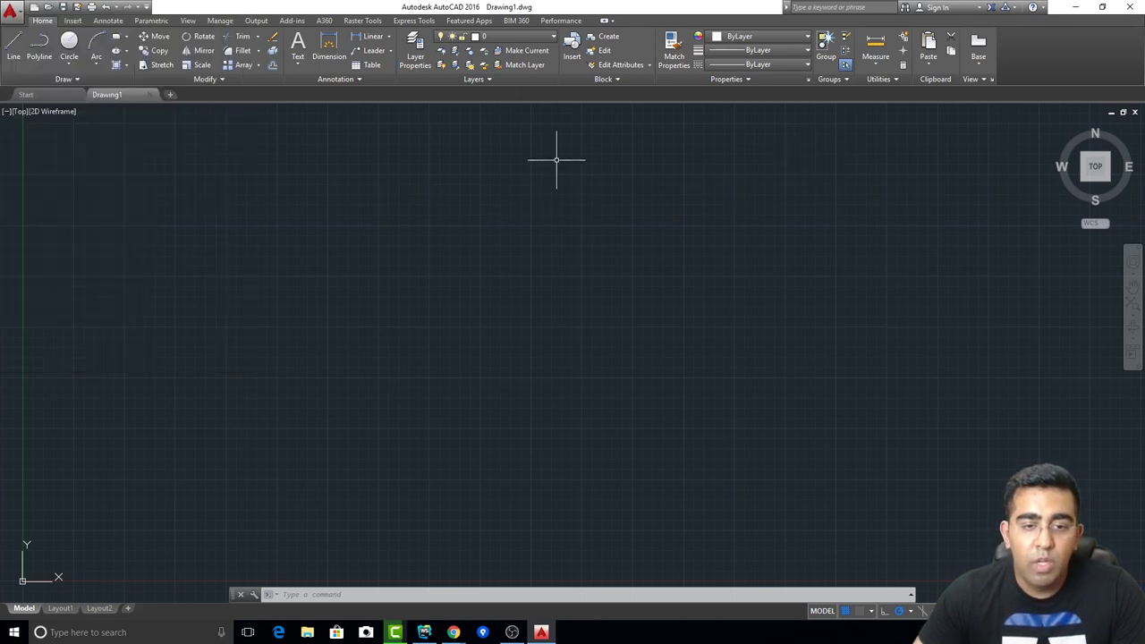
scroll(279, 213, "down", 2)
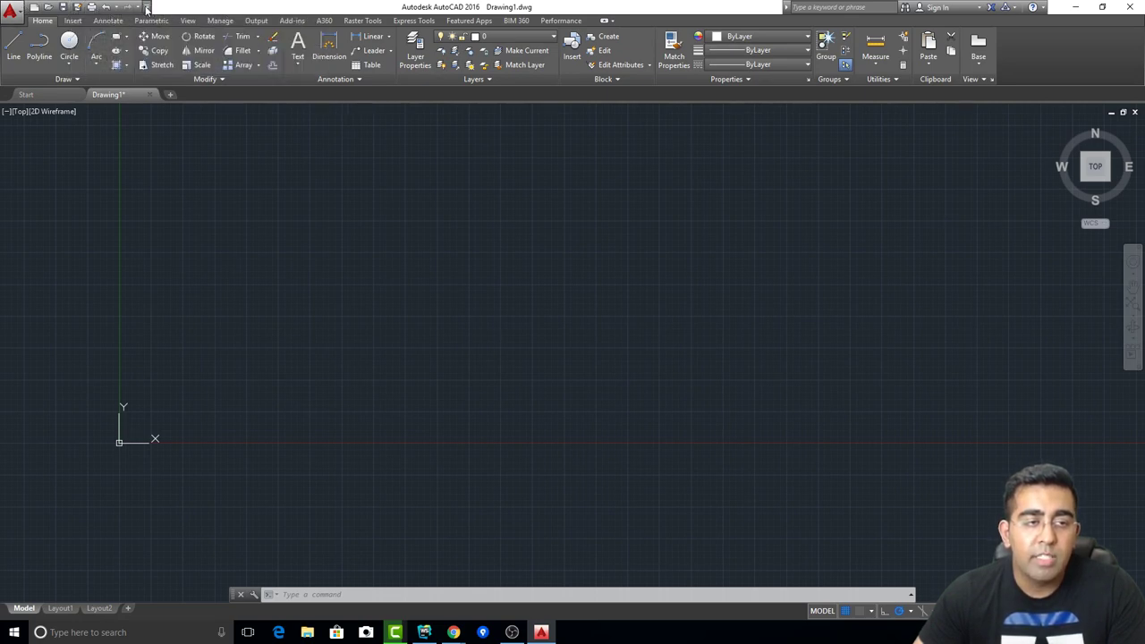
left_click(147, 7)
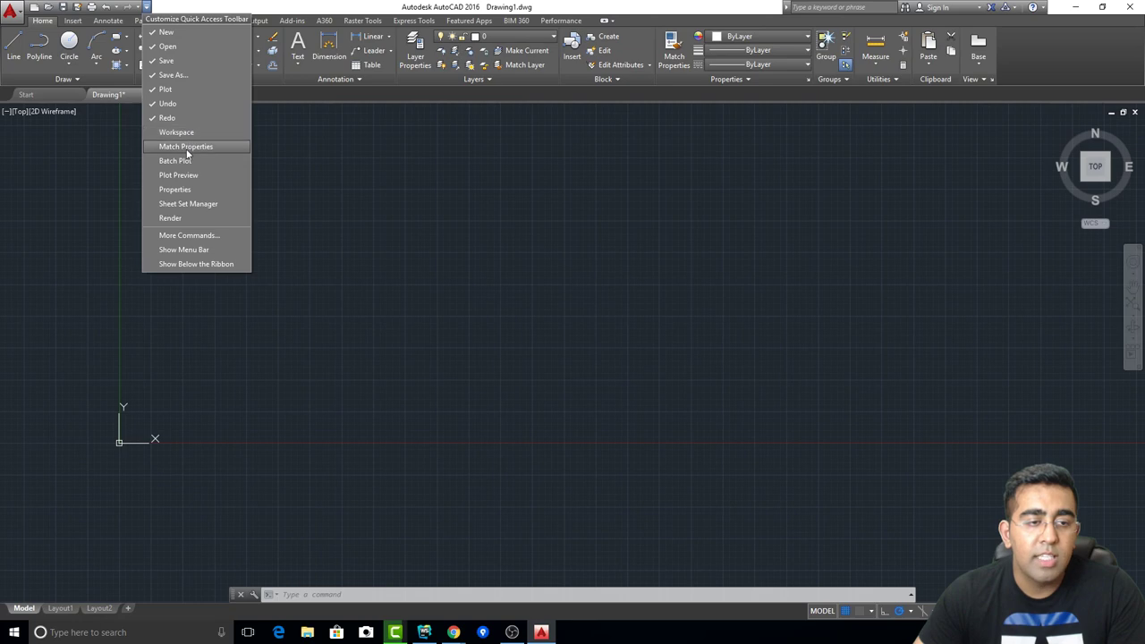
left_click(167, 236)
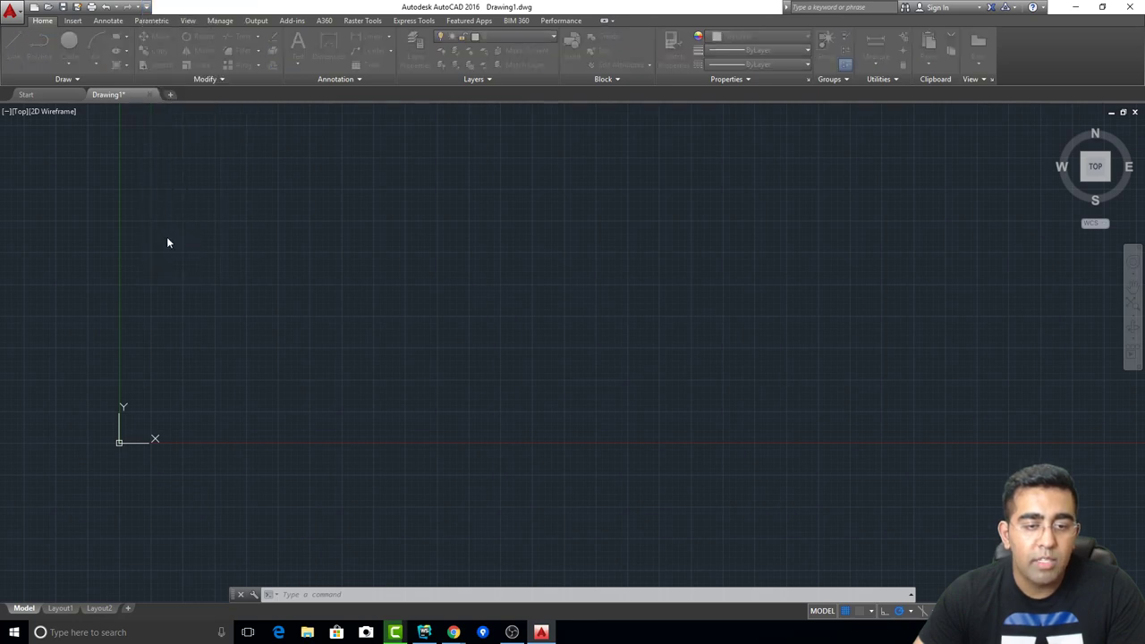
scroll(475, 267, "down", 15)
scroll(474, 266, "down", 10)
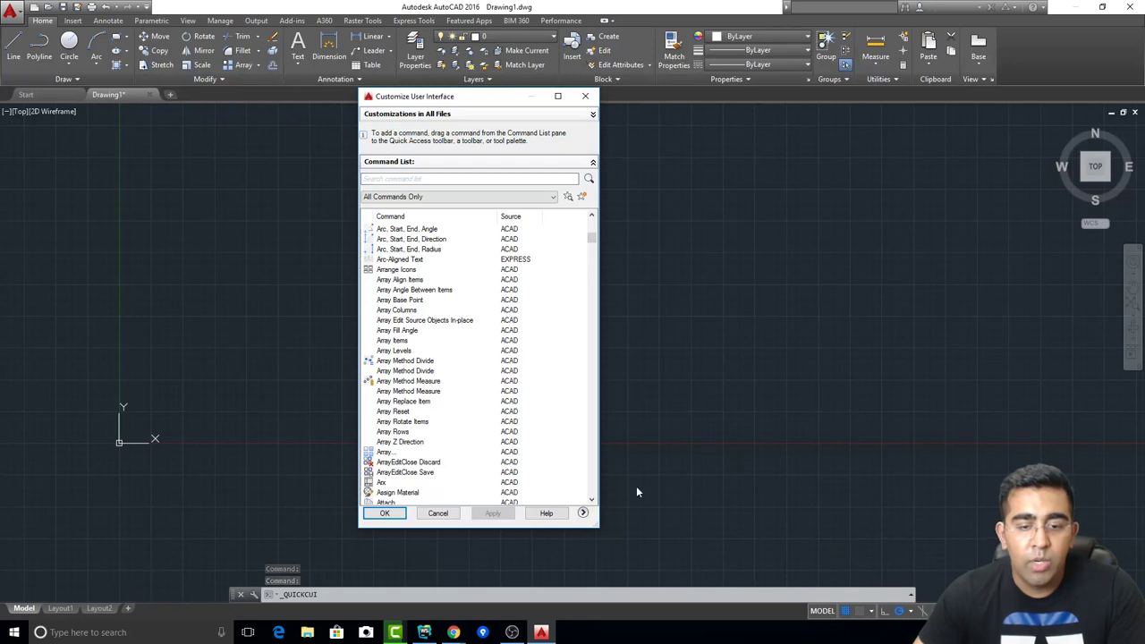
left_click(437, 513)
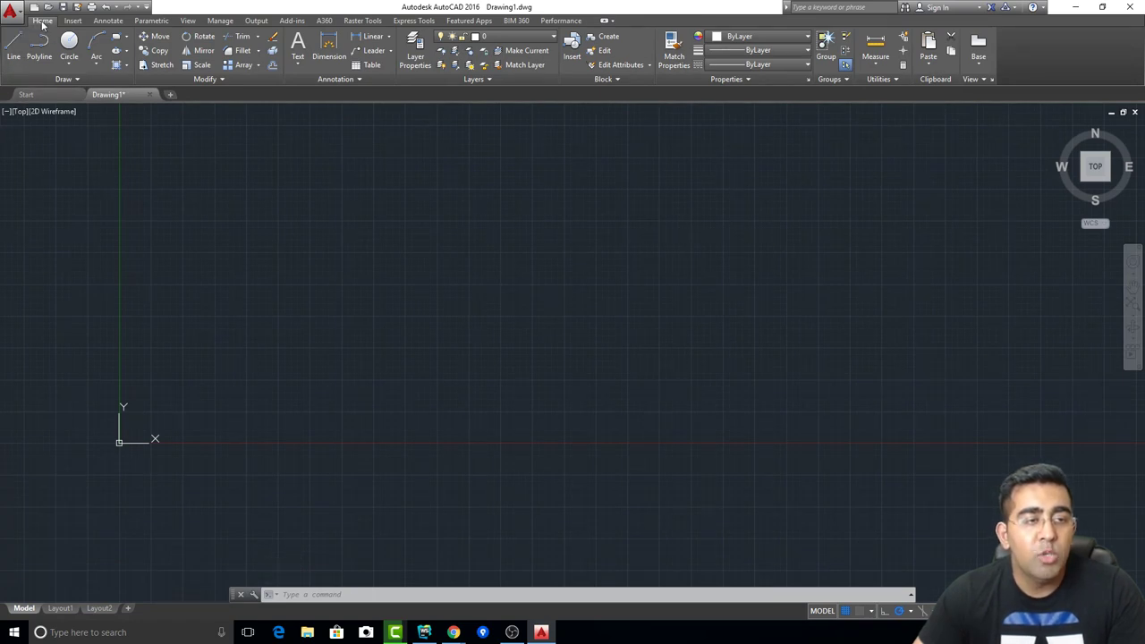
left_click(70, 21)
left_click(107, 21)
left_click(150, 21)
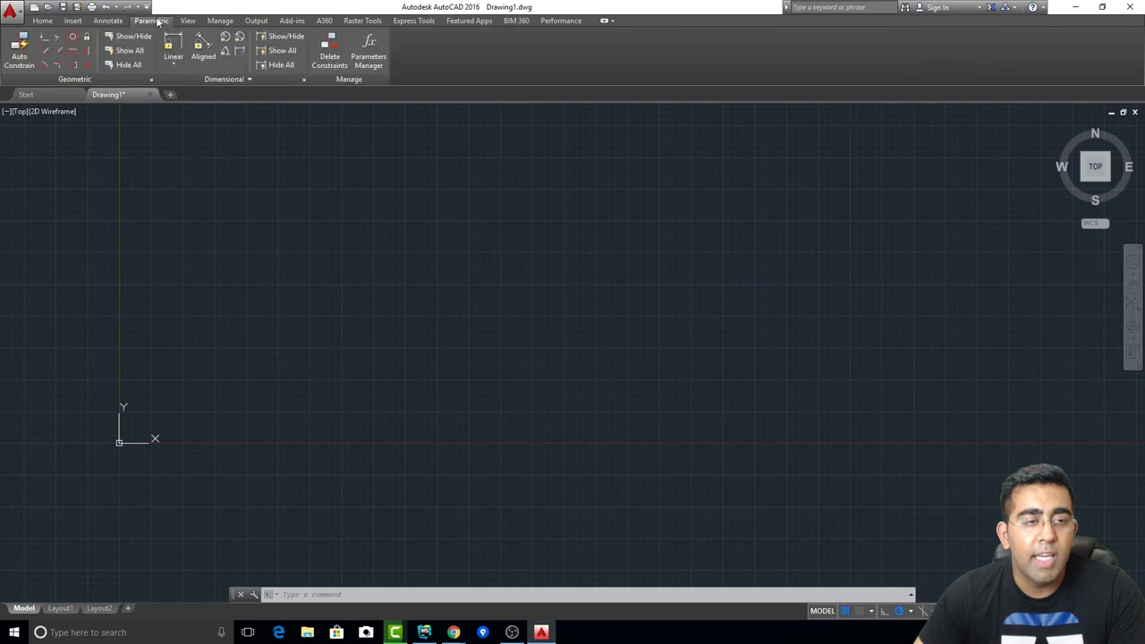
left_click(189, 21)
left_click(220, 21)
left_click(256, 20)
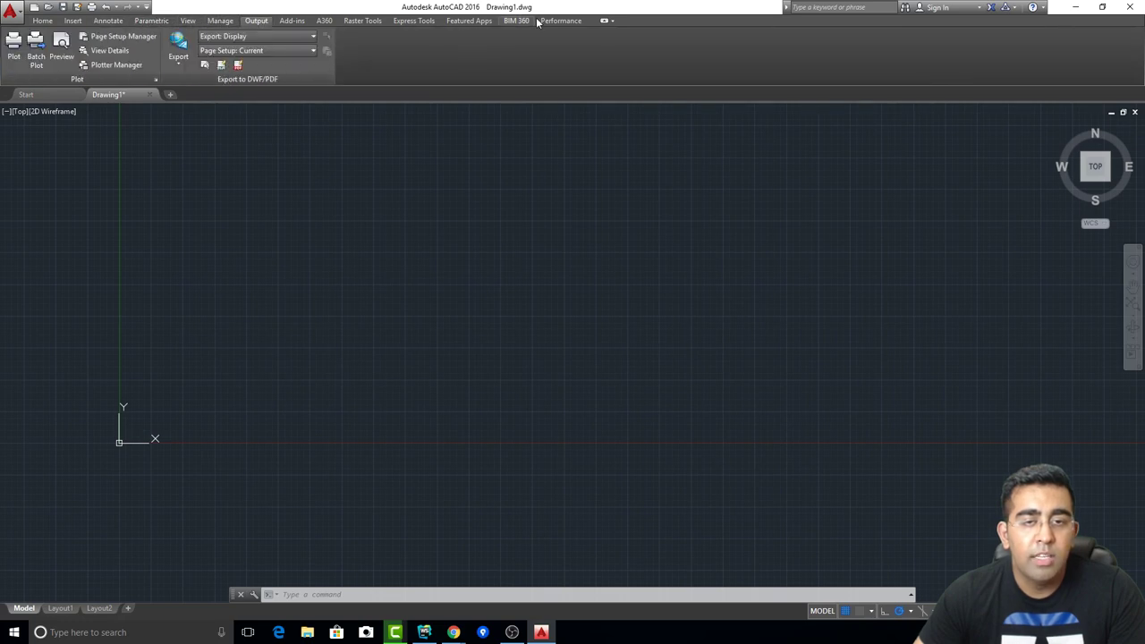
left_click(47, 21)
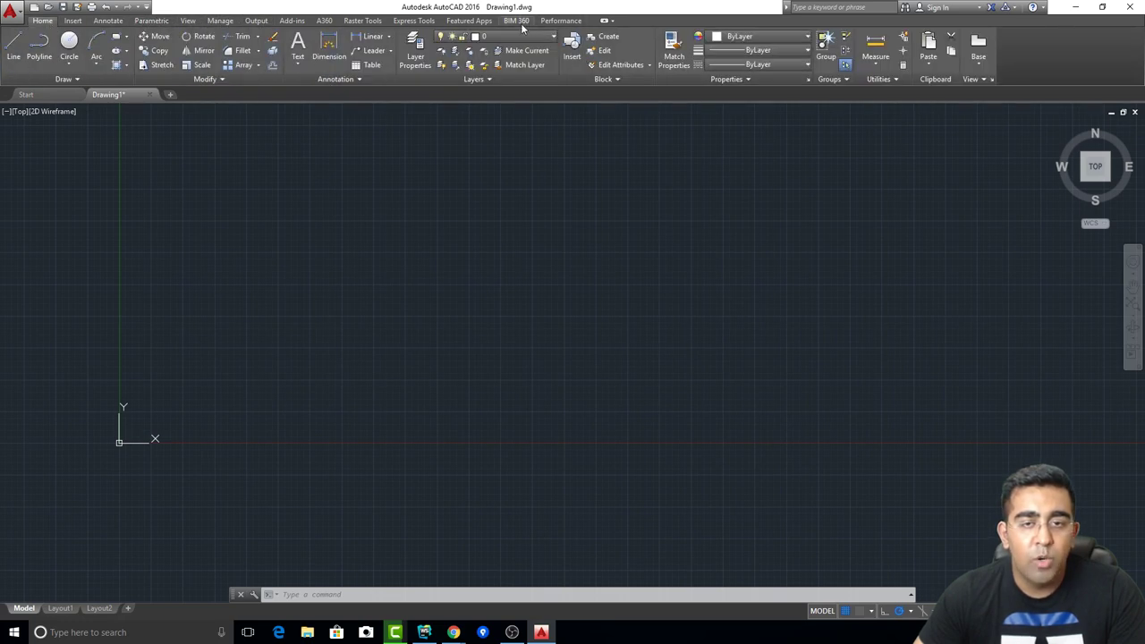
left_click(559, 21)
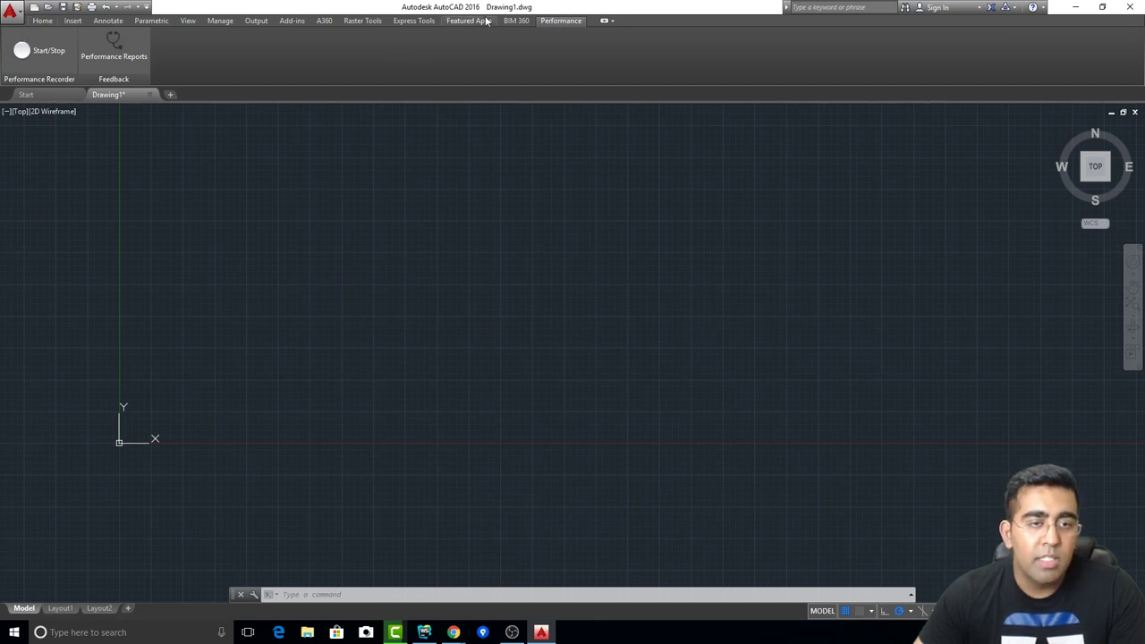
left_click(43, 20)
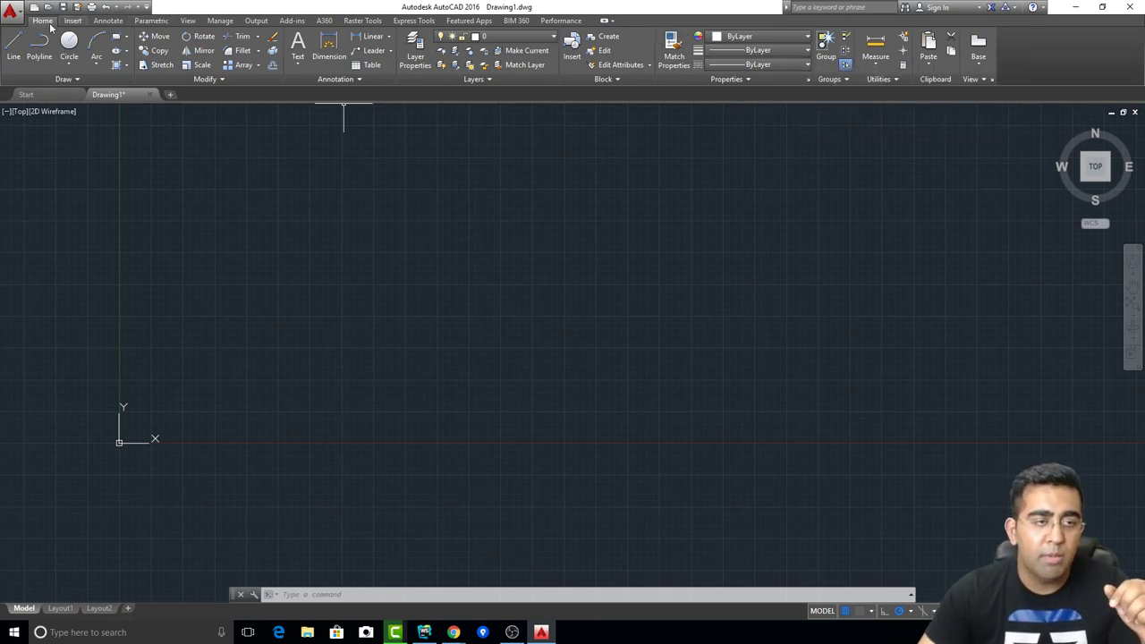
left_click(77, 22)
left_click(113, 23)
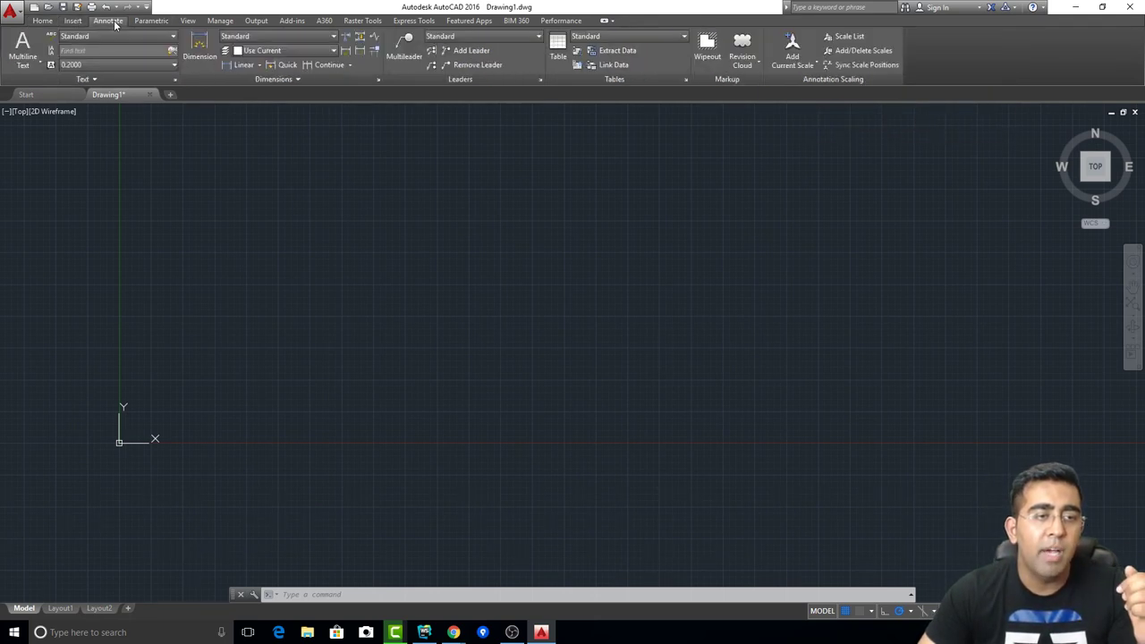
left_click(152, 21)
left_click(186, 21)
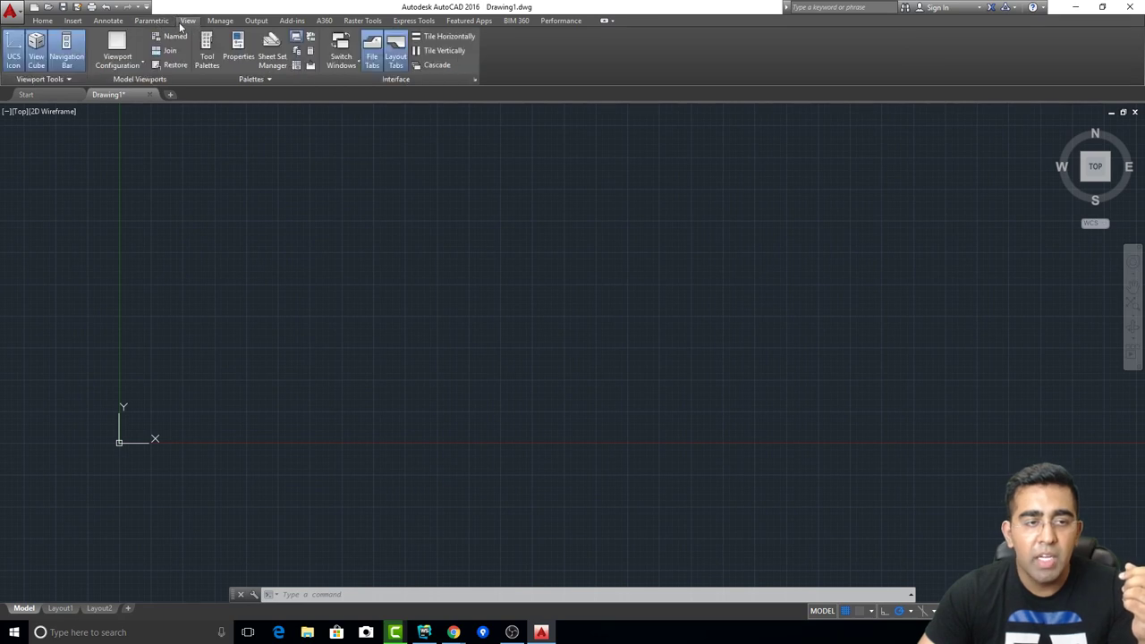
left_click(221, 21)
left_click(257, 21)
left_click(291, 20)
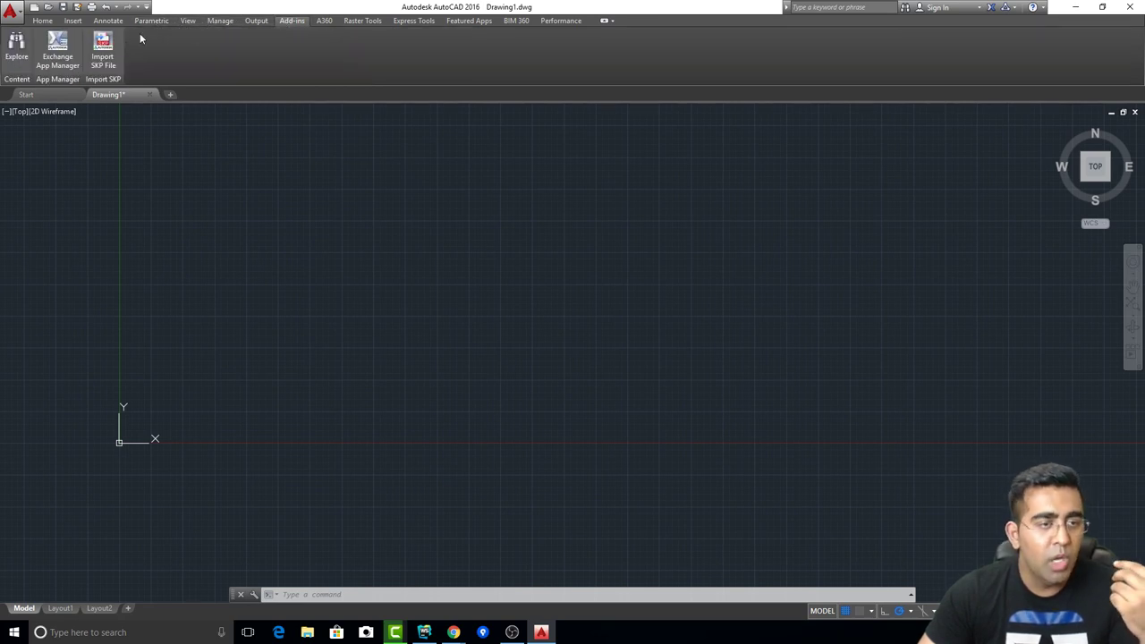
left_click(42, 20)
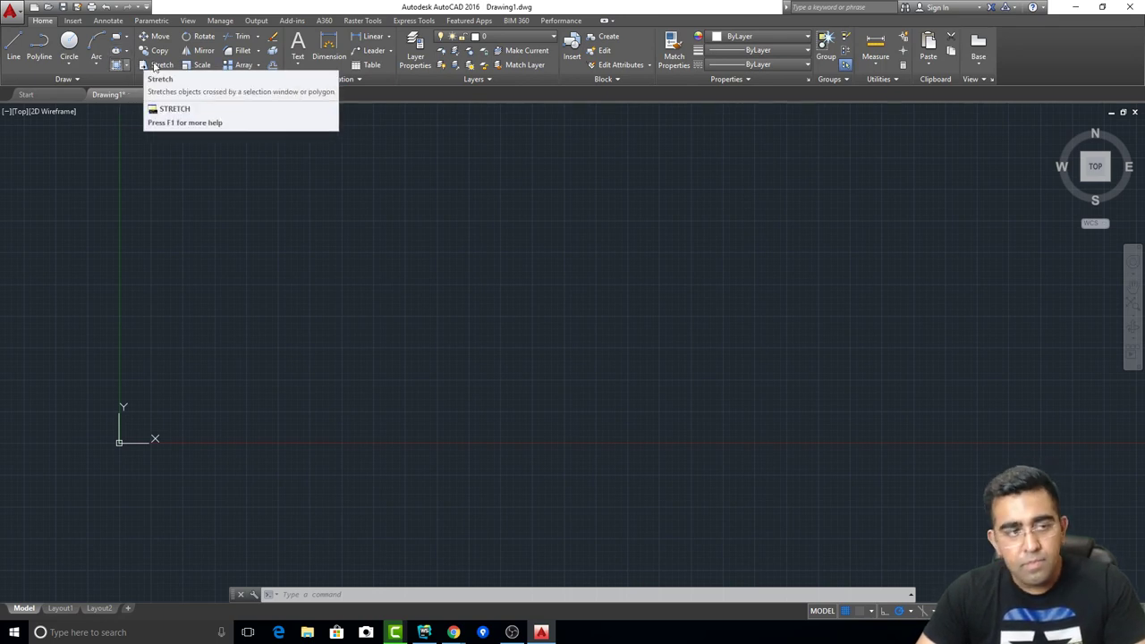
left_click(64, 81)
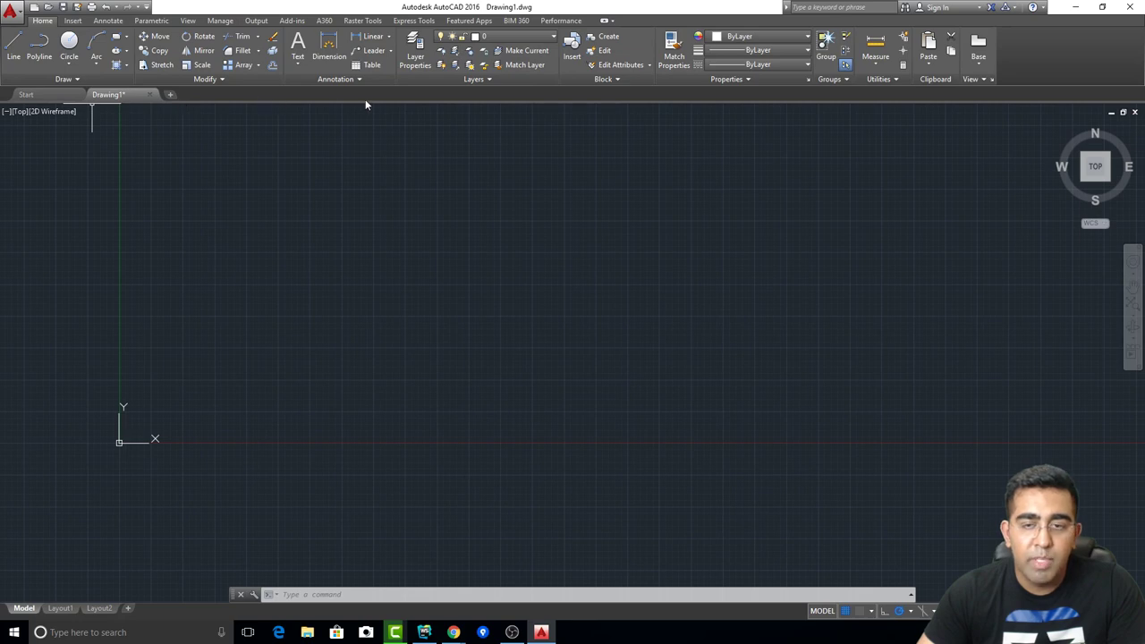
- Create three new drawings, Drawing2 to Drawing4, and switch between the file tabs
left_click(170, 94)
left_click(243, 96)
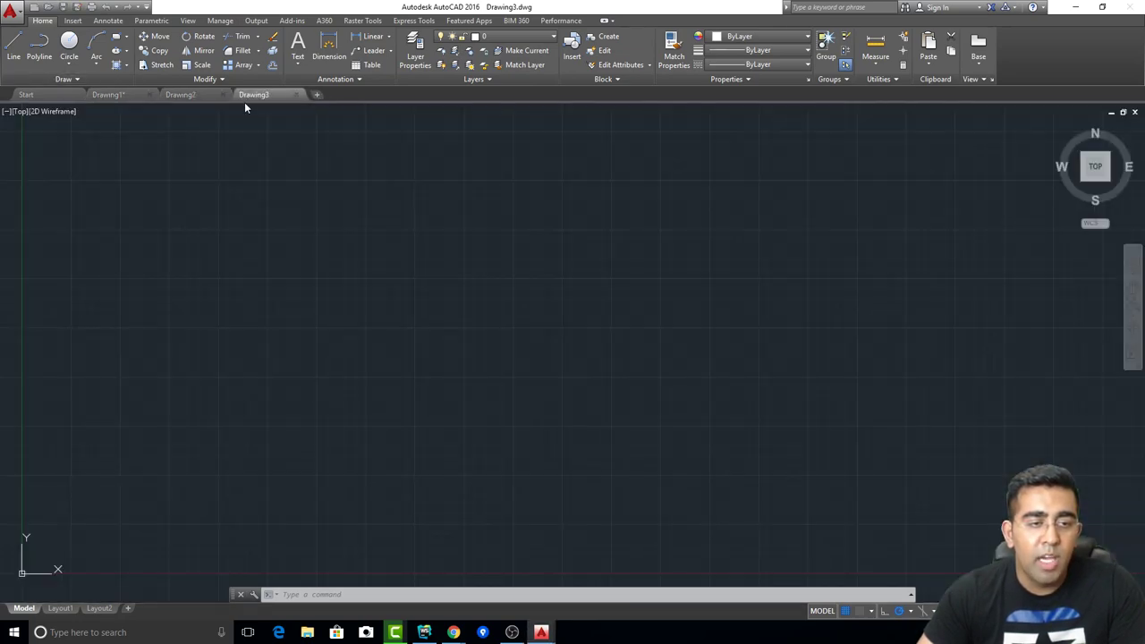
left_click(317, 94)
left_click(109, 95)
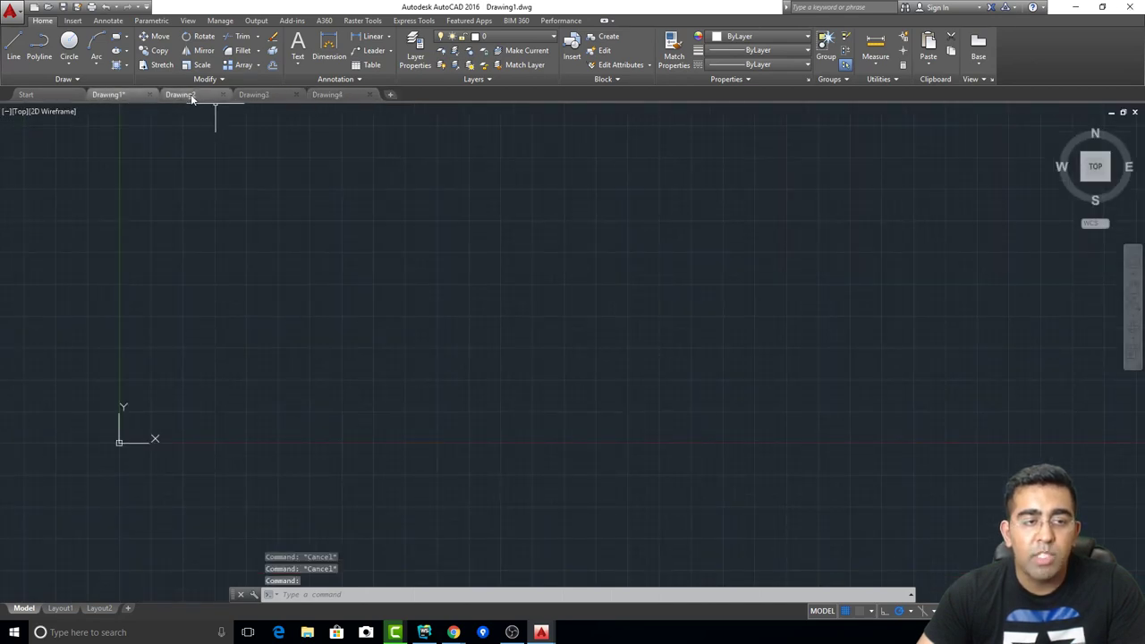
left_click(254, 95)
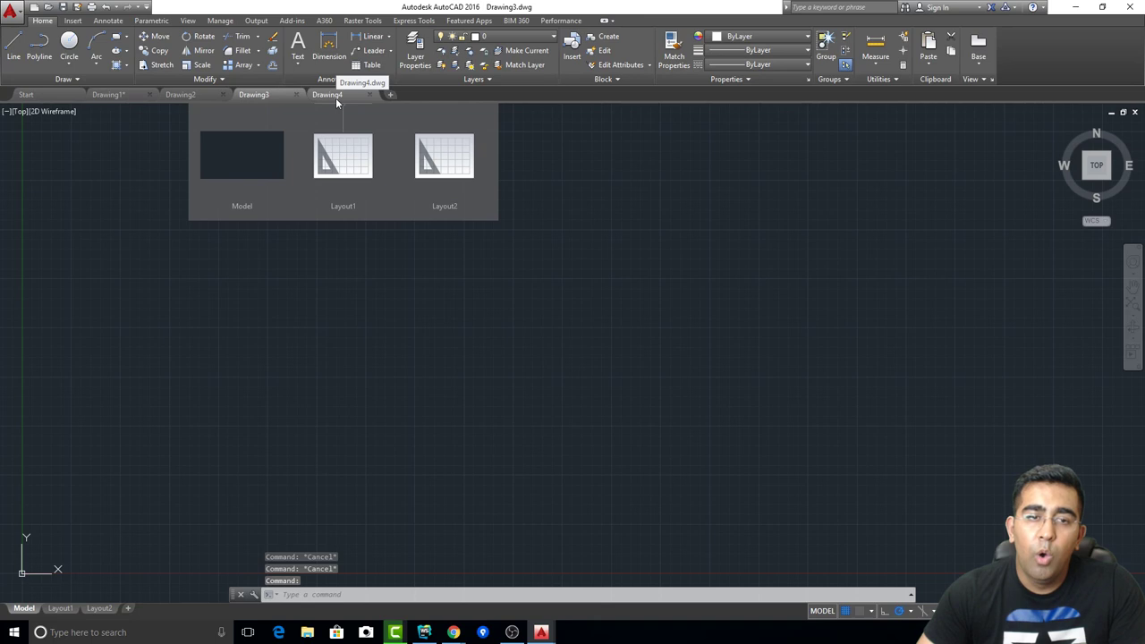
- Close Drawing4, Drawing3 and Drawing2, leaving Drawing1 as the only drawing
left_click(369, 95)
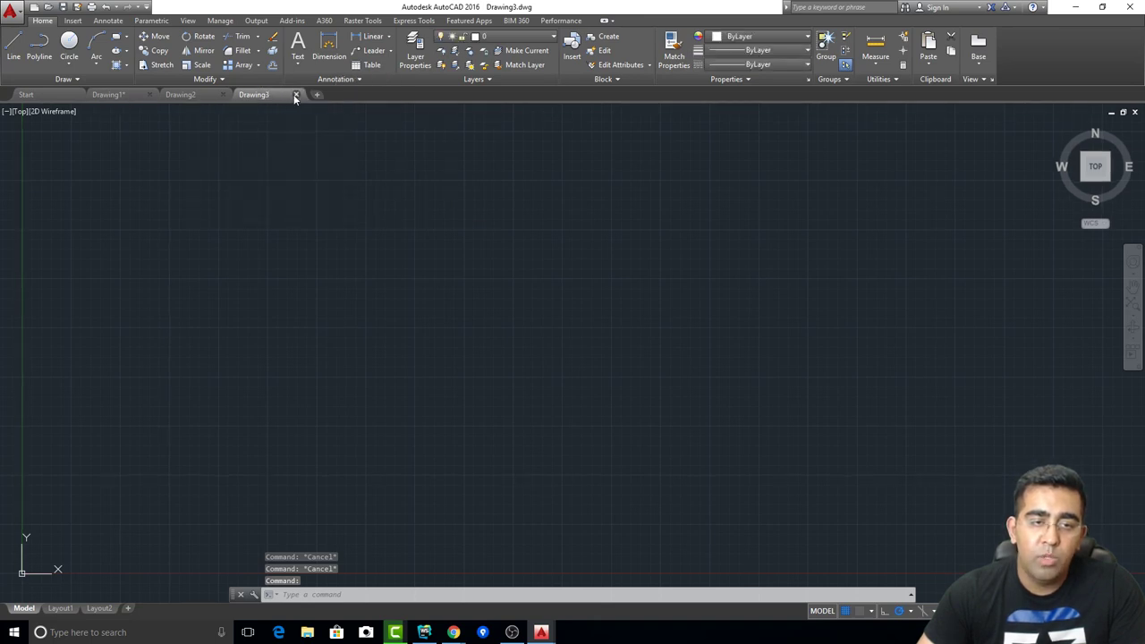
left_click(295, 95)
left_click(223, 95)
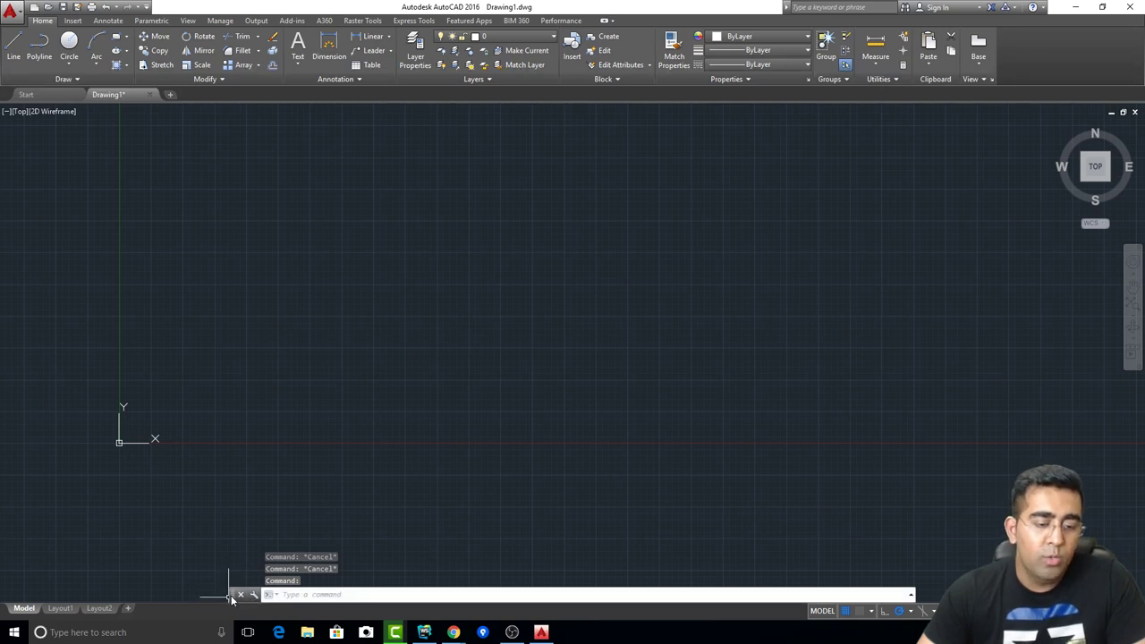
- Dock the command line at the bottom, preview Layout2 and Layout1, then return to Model
left_click_drag(232, 593, 226, 611)
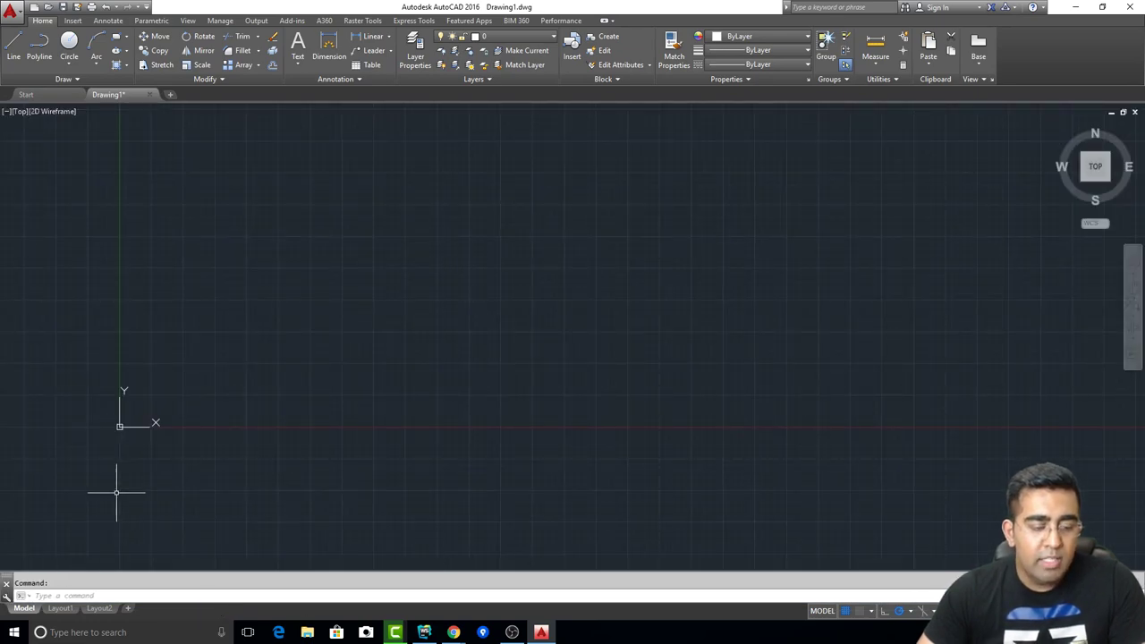
left_click(61, 609)
mouse_move(99, 608)
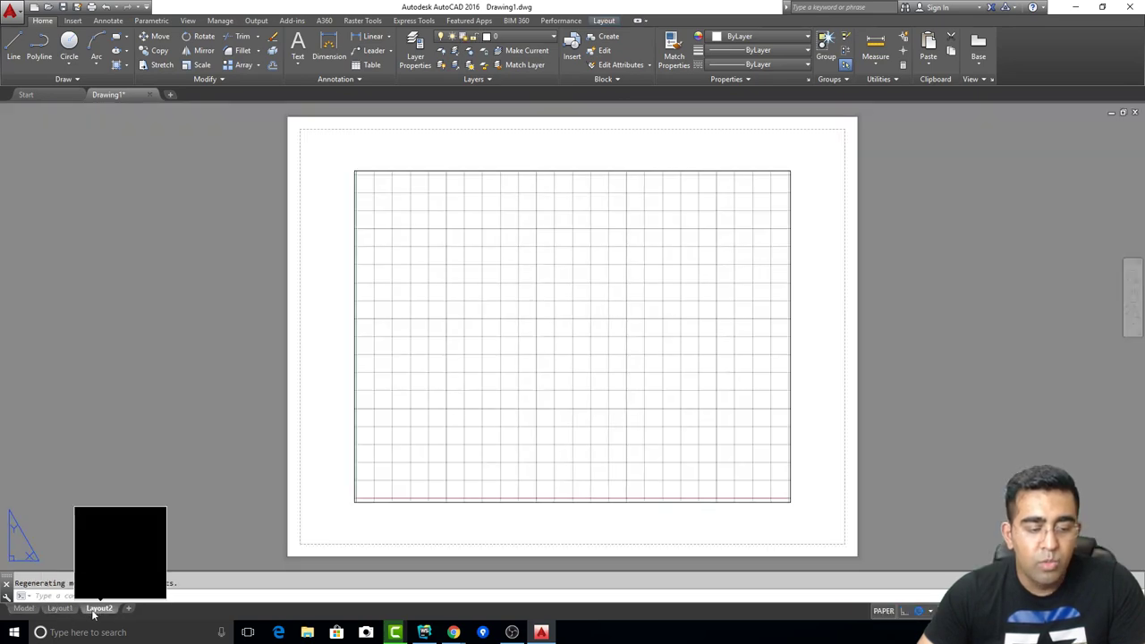
left_click(25, 609)
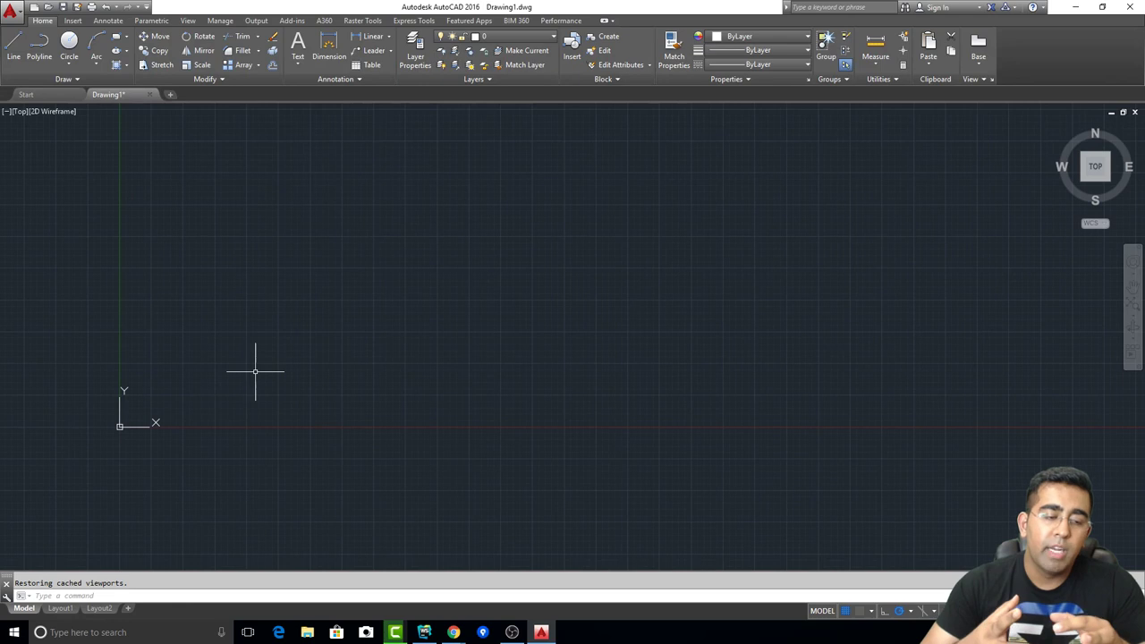
left_click(60, 608)
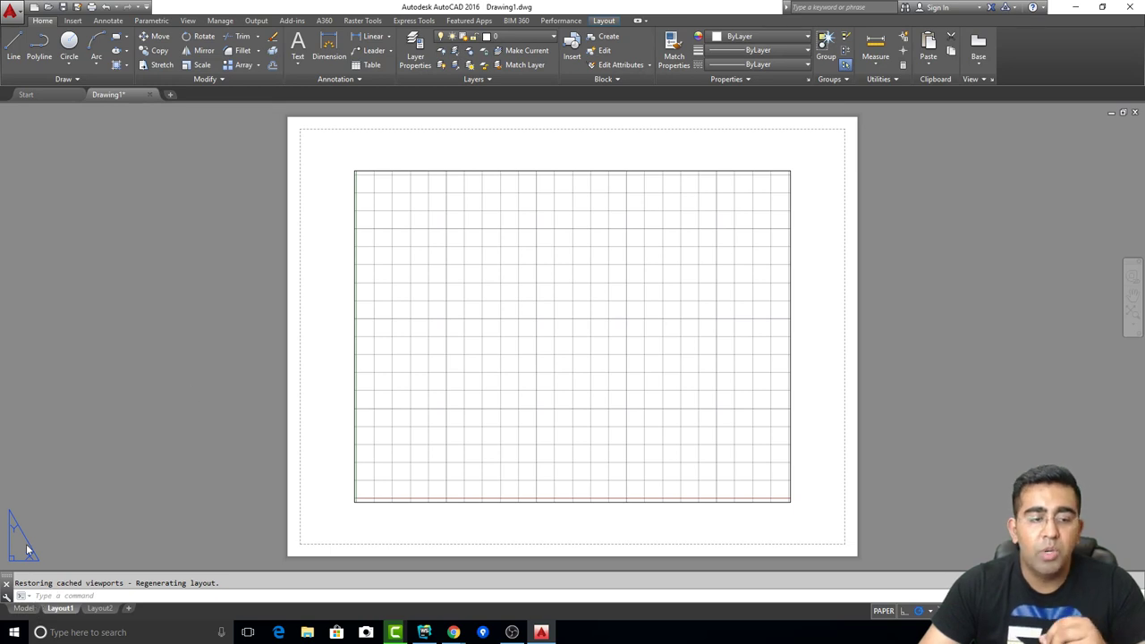
left_click(22, 609)
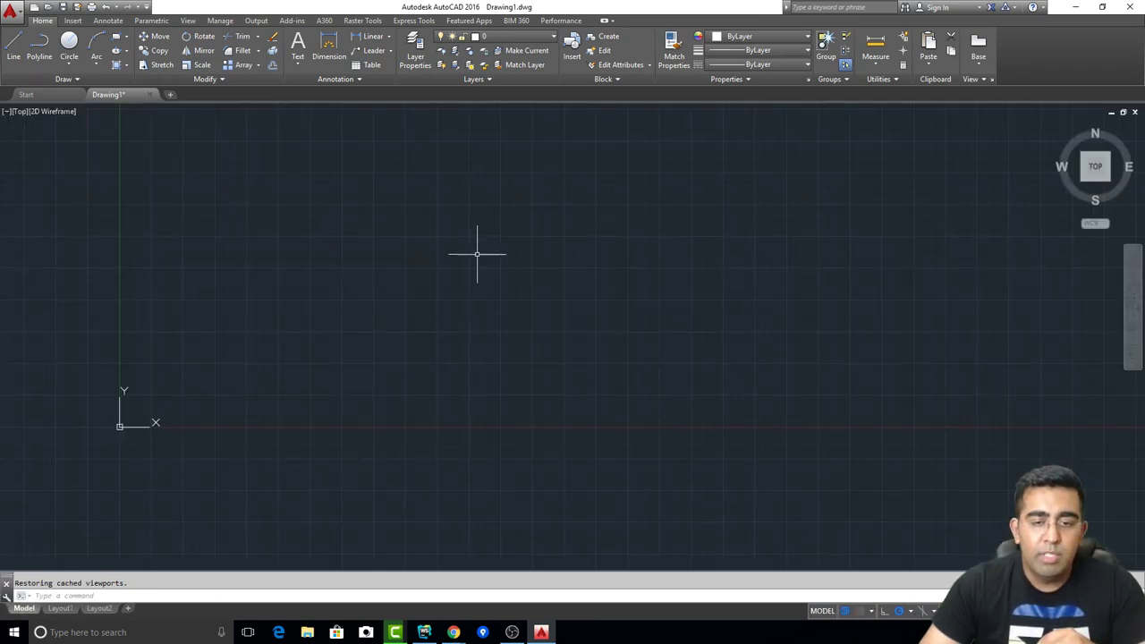
left_click(305, 178)
left_click_drag(305, 178, 195, 269)
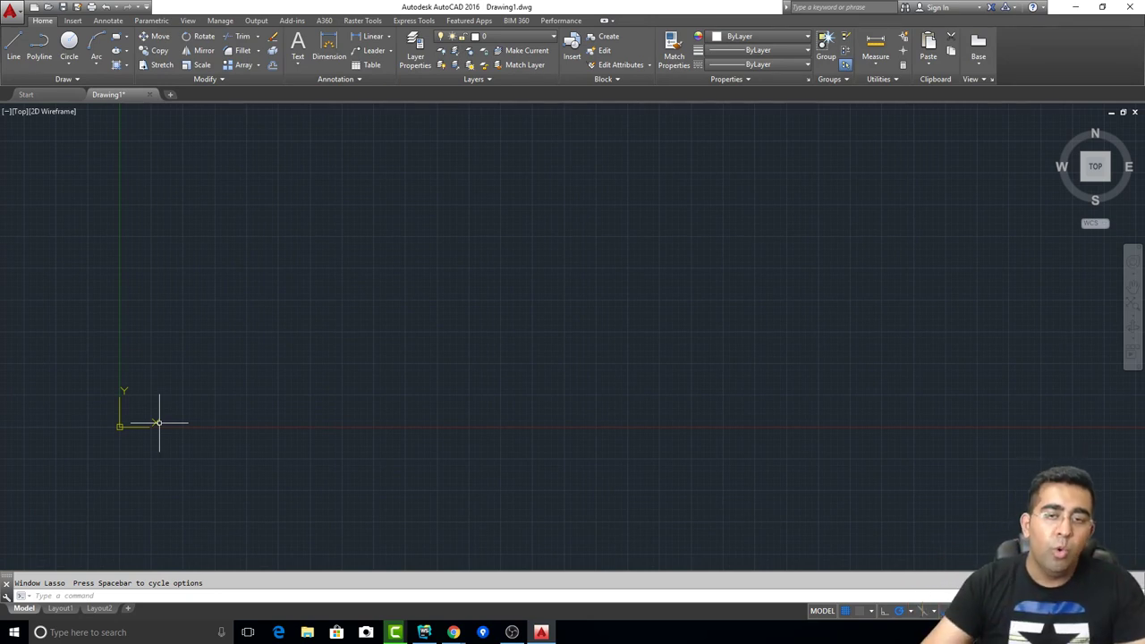
- Pan the empty model space so the coordinate origin sits lower and further left
middle_click_drag(242, 307, 235, 352)
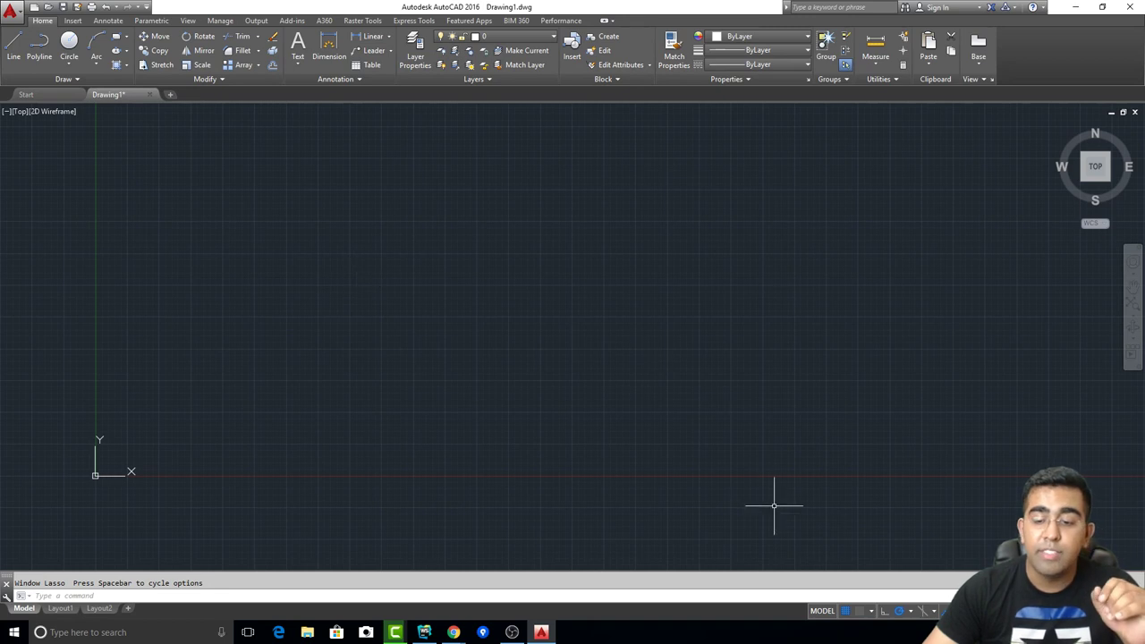
- Turn Snap Mode on in the status bar and hide the grid with F7
left_click(867, 611)
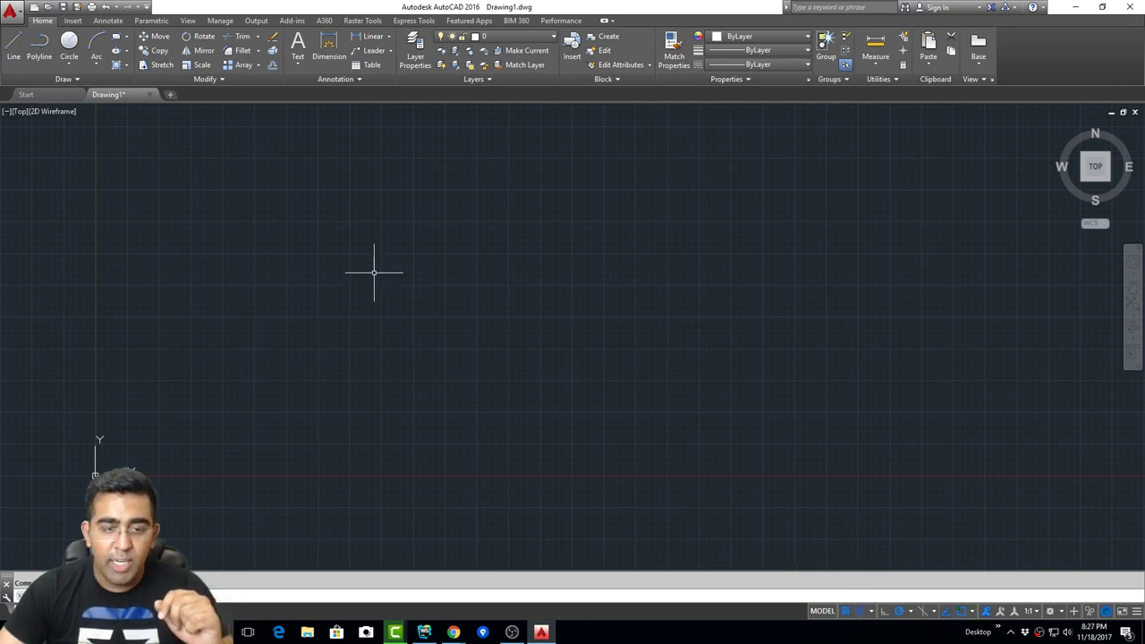
key("F7")
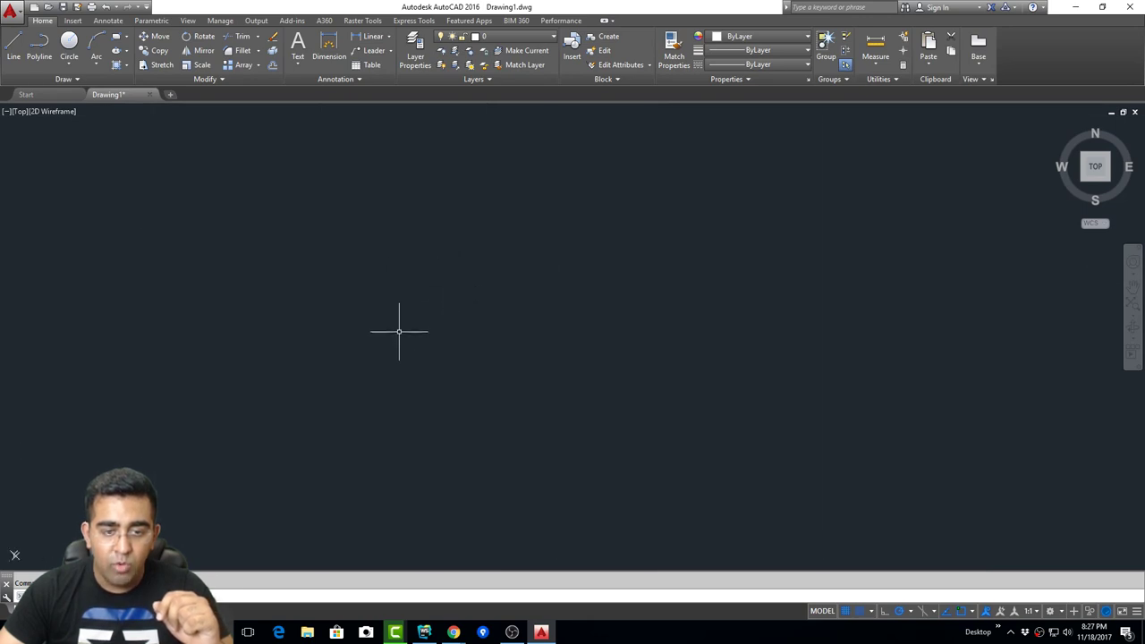
key("Return")
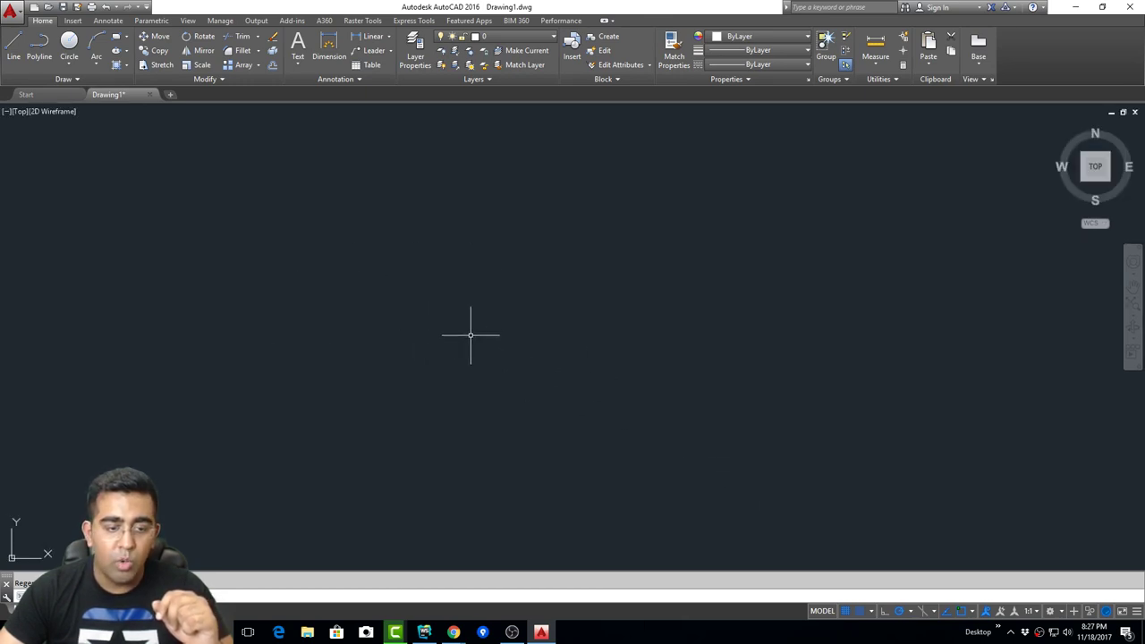
- Switch the snap type from the status-bar Snap Mode menu to Polar Snap
scroll(438, 349, "down", 5)
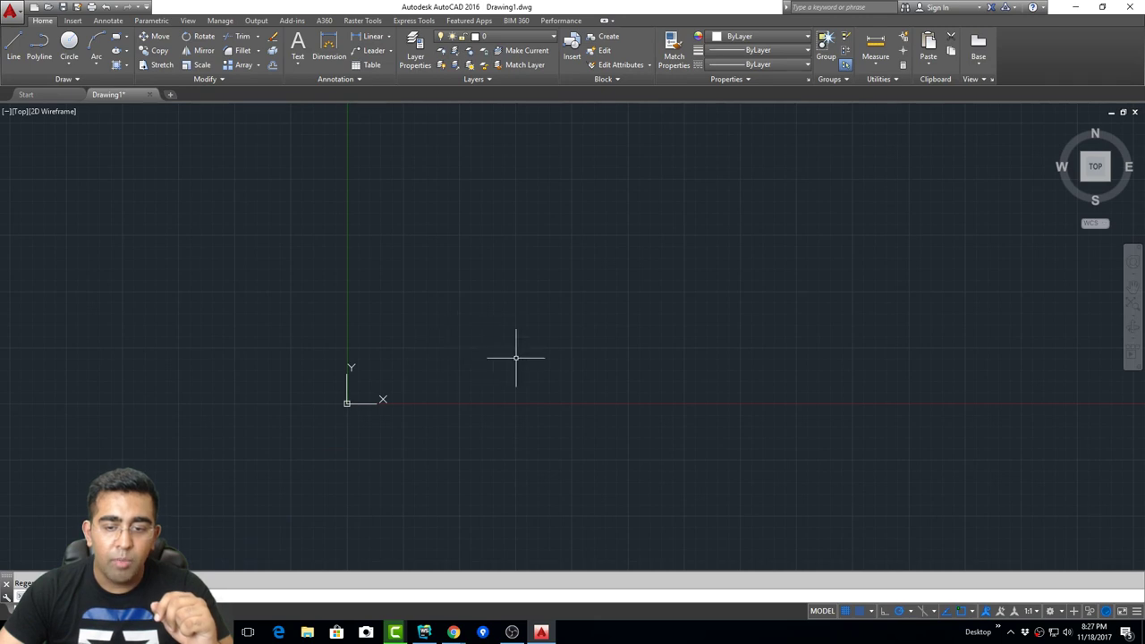
left_click(872, 612)
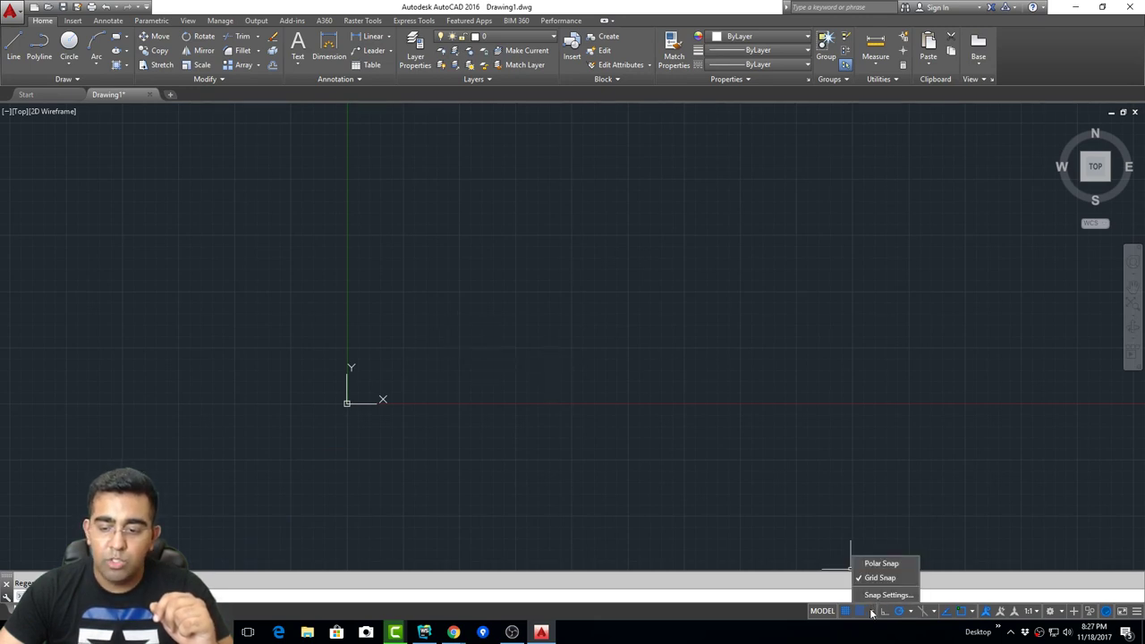
left_click(891, 563)
left_click(495, 362)
left_click(607, 300)
left_click(662, 329)
left_click(479, 438)
mouse_move(458, 283)
left_mouse_down()
mouse_move(414, 233)
mouse_move(924, 427)
left_mouse_up()
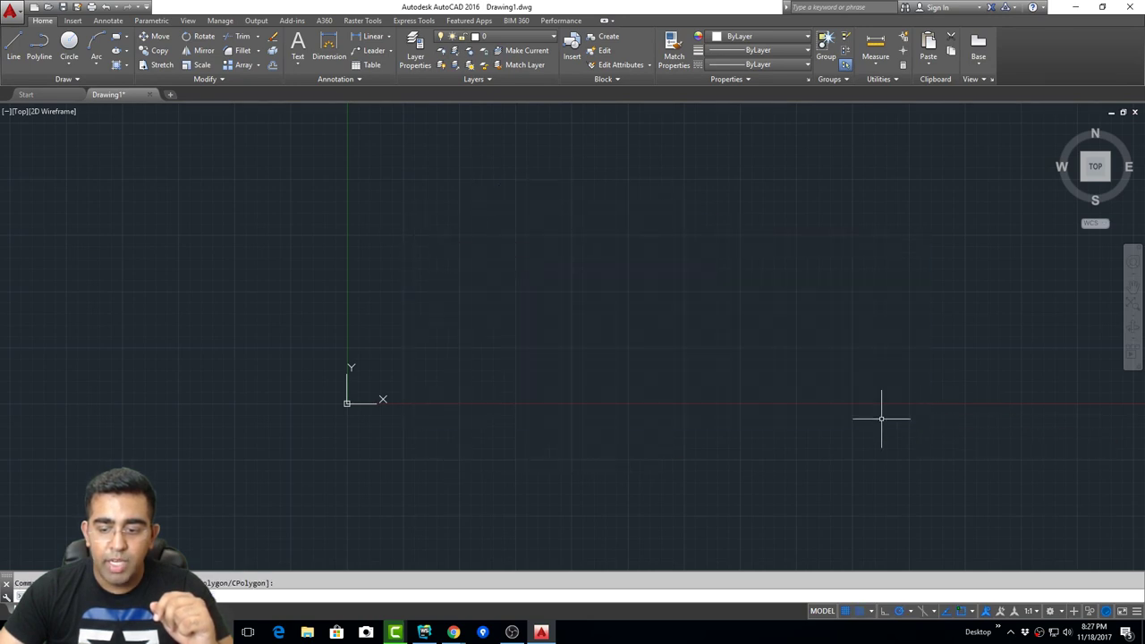
- Open Snap Settings to show the Drafting Settings Snap and Grid tab at 0.5000 spacing
left_click(870, 613)
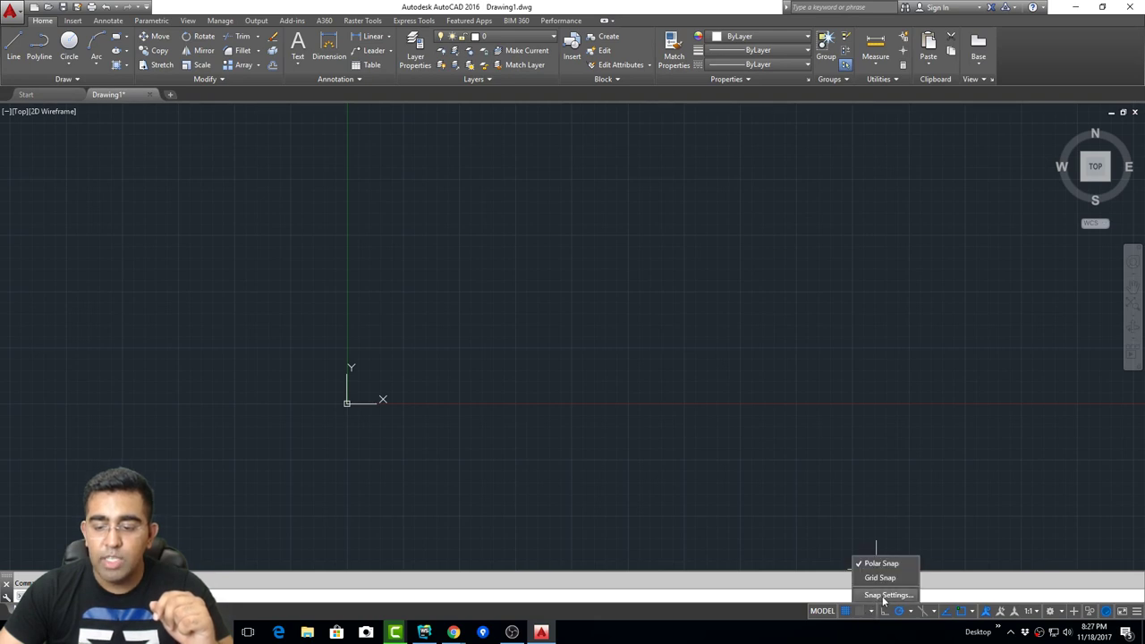
left_click(881, 596)
left_click_drag(439, 186, 600, 166)
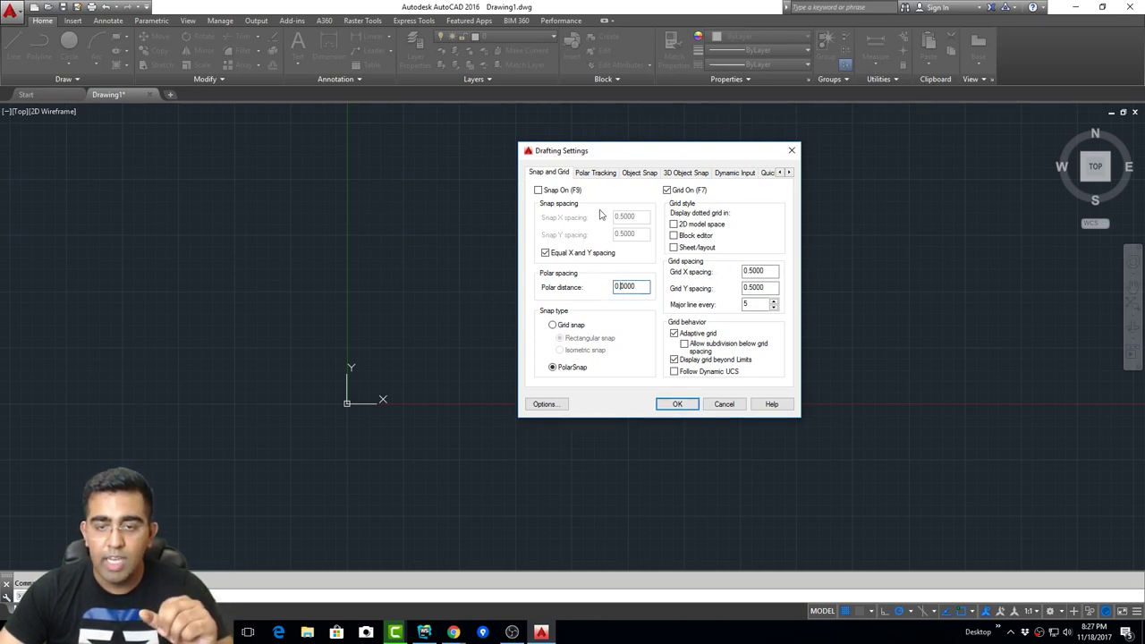
- Accept the Drafting Settings with OK, returning to model space with the grid visible
left_click(677, 403)
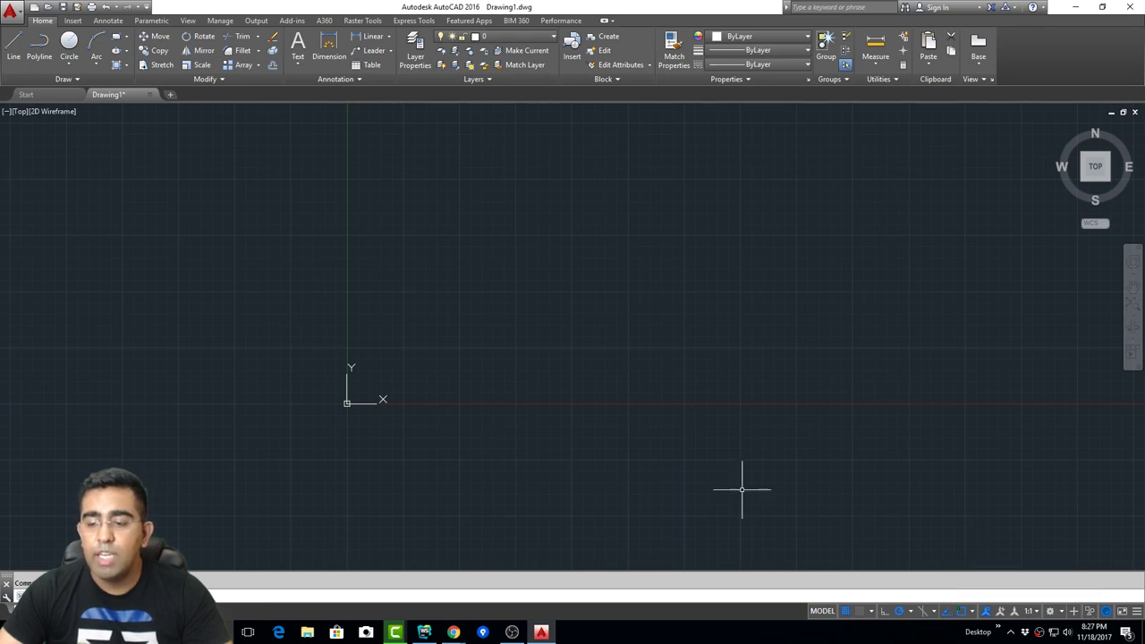
- Pan the view, check the annotation scale stays 1:1, and list the available workspaces
middle_click_drag(421, 320, 401, 230)
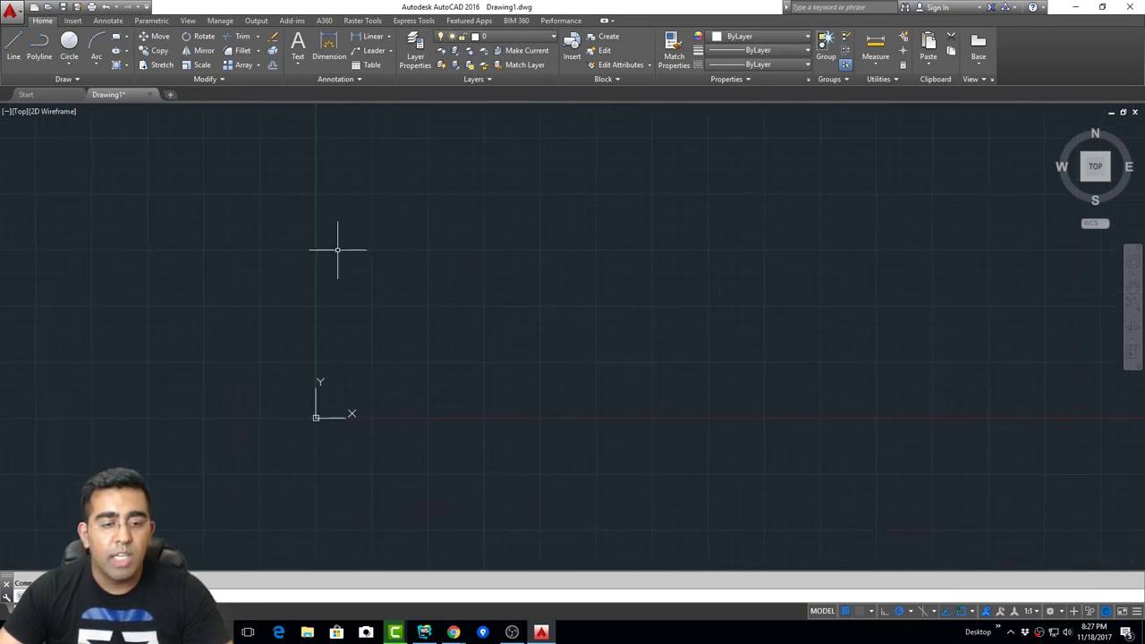
middle_click_drag(548, 181, 345, 272)
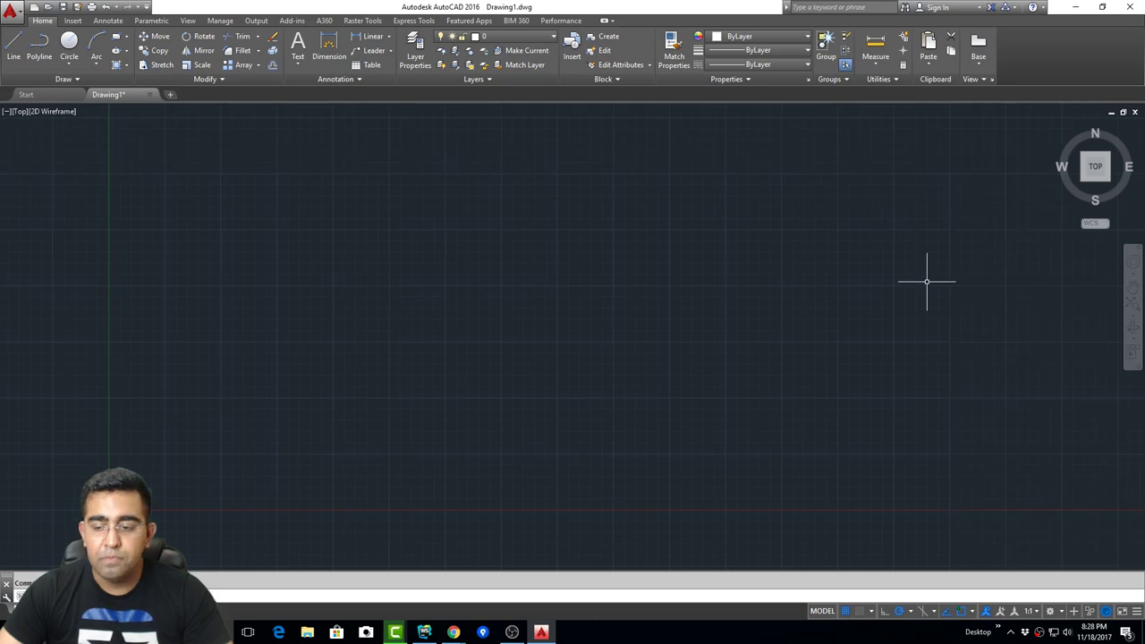
left_click(1030, 611)
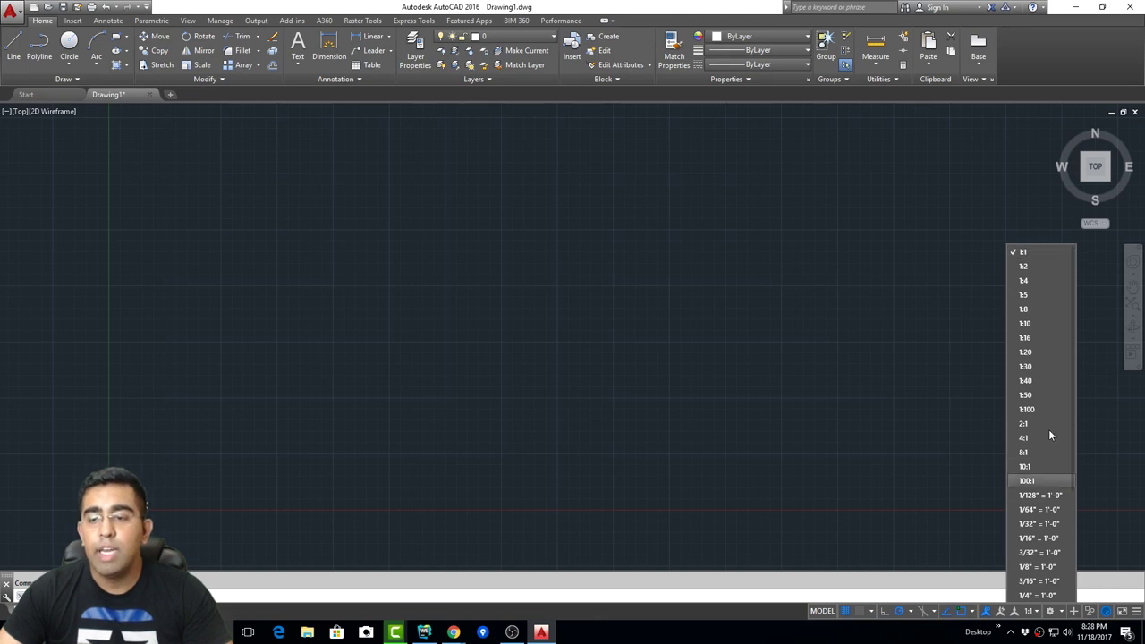
left_click(939, 502)
left_click(1061, 613)
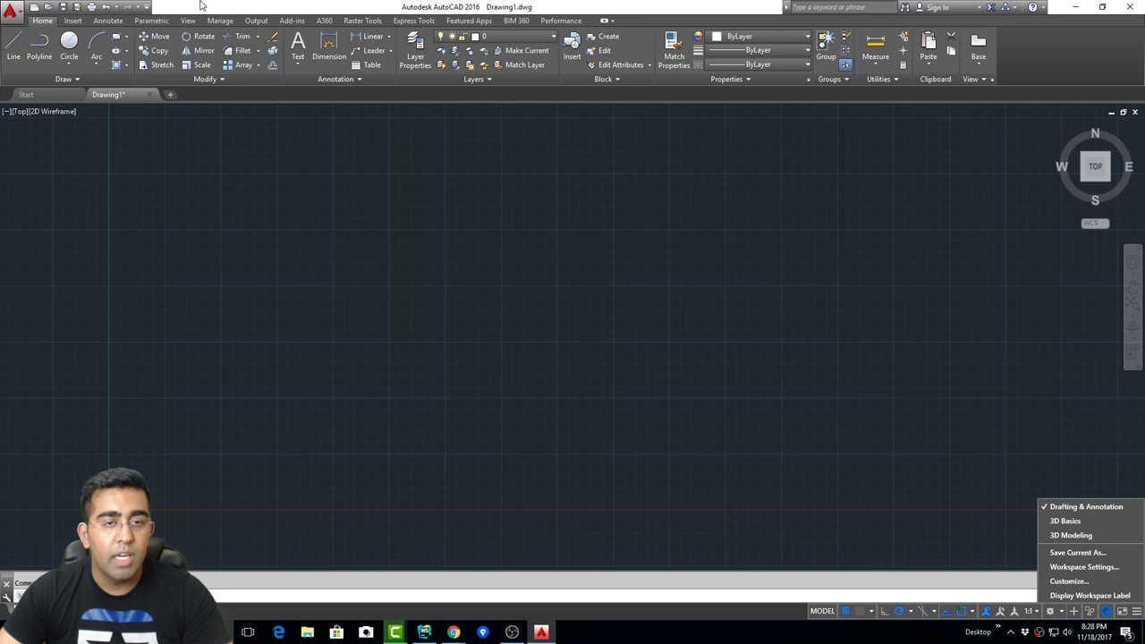
- Add the Workspace switcher to the Quick Access Toolbar
left_click(147, 7)
left_click(148, 7)
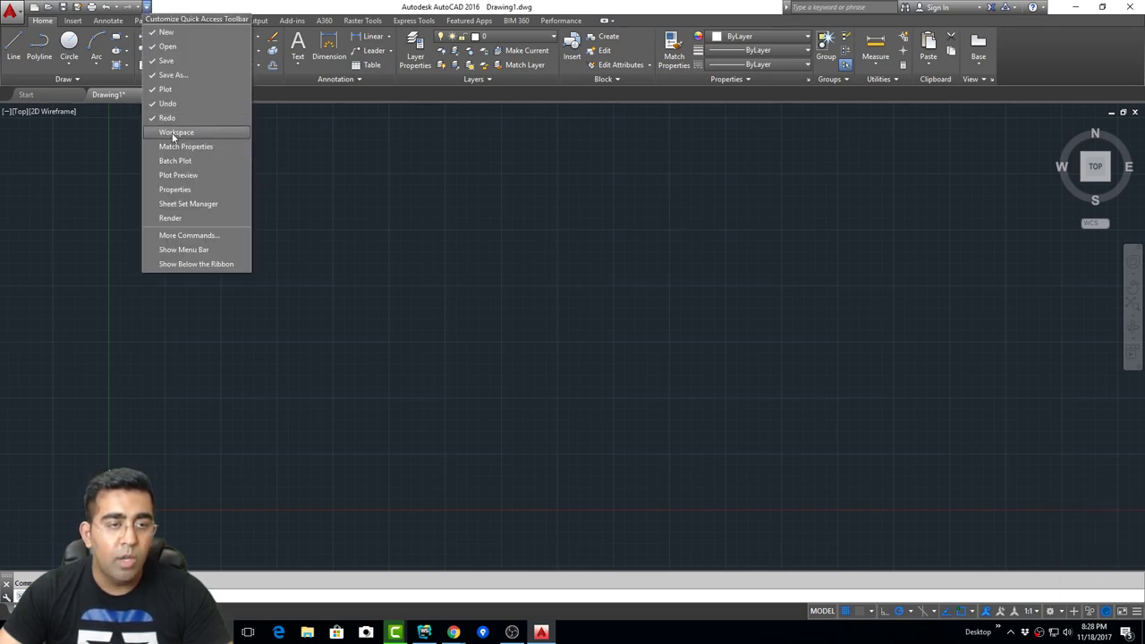
left_click(170, 132)
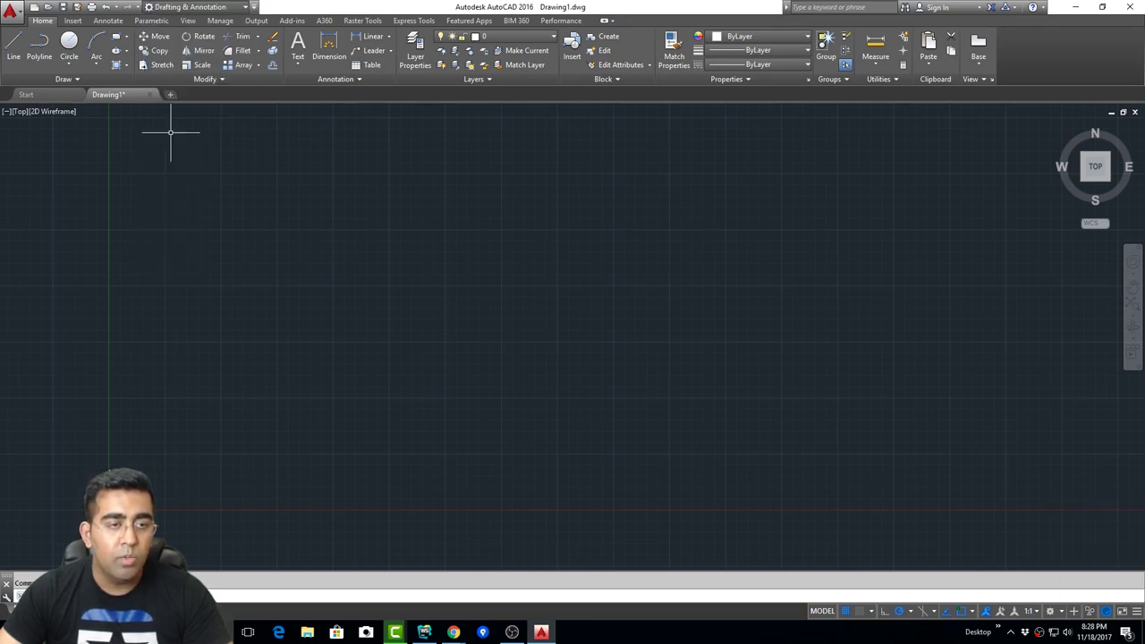
- Choose the 3D Basics workspace from the new Quick Access Toolbar dropdown
left_click(205, 7)
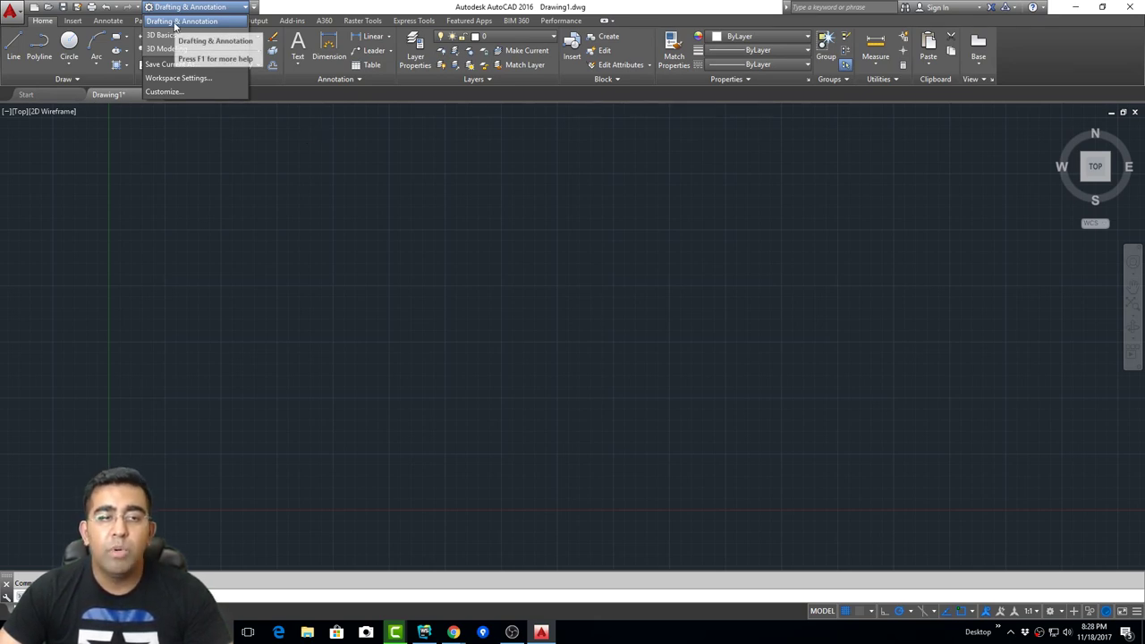
left_click(336, 248)
left_click(187, 204)
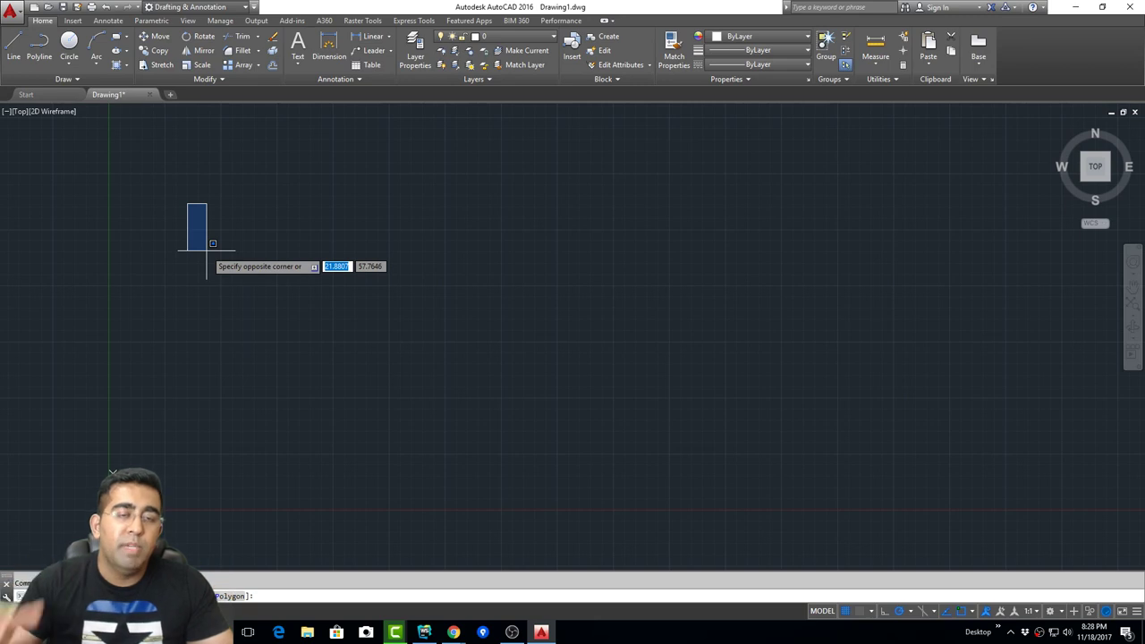
left_click(159, 106)
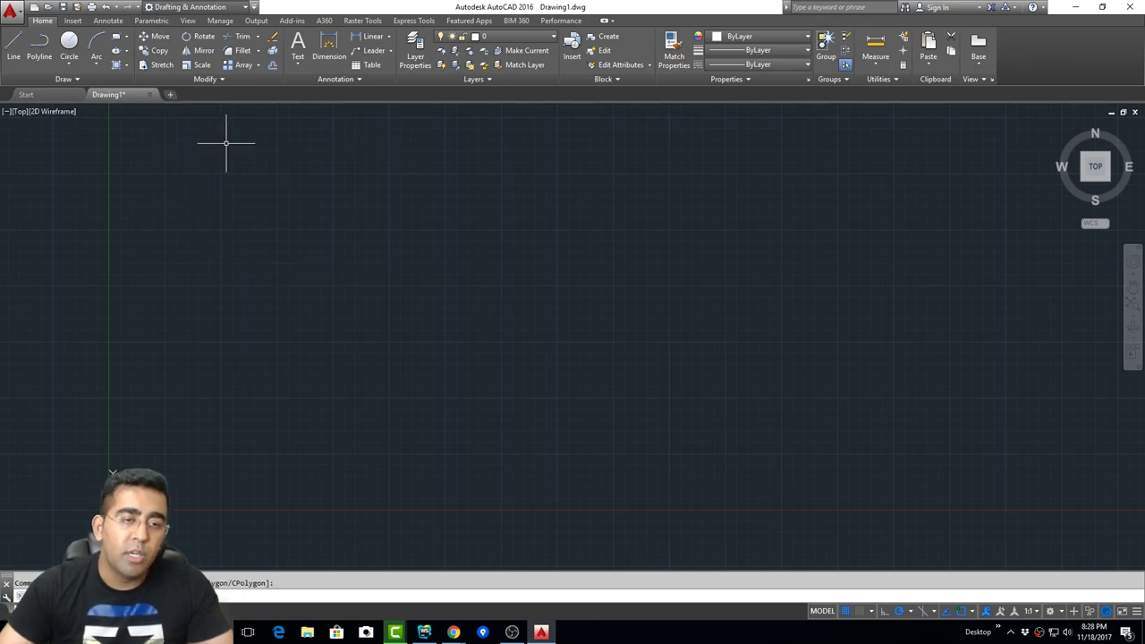
left_click(226, 8)
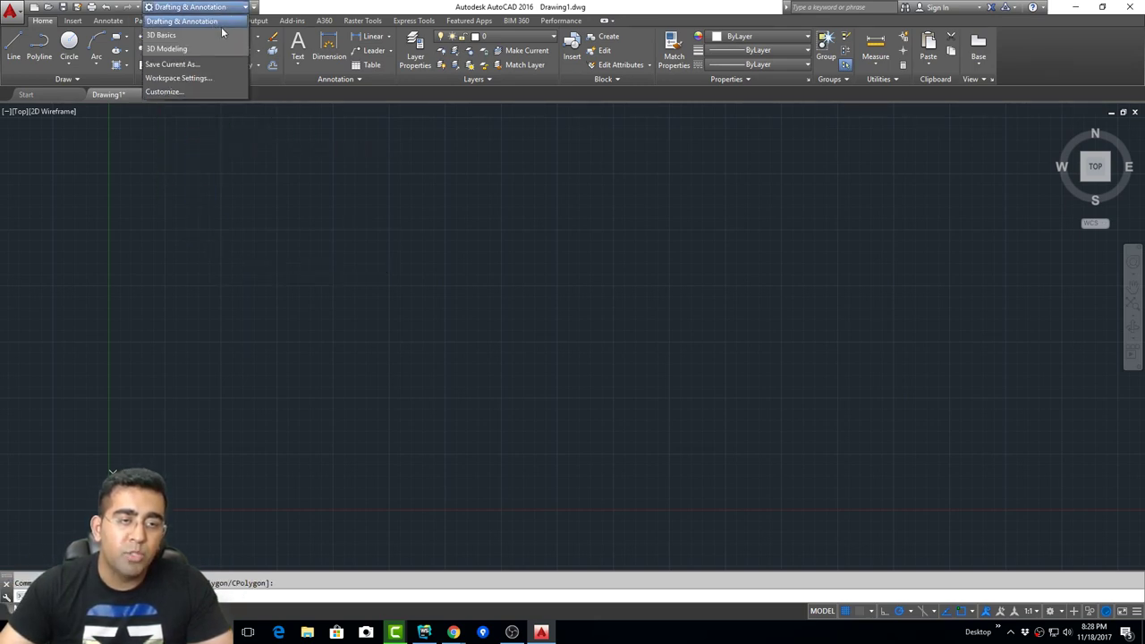
left_click(168, 37)
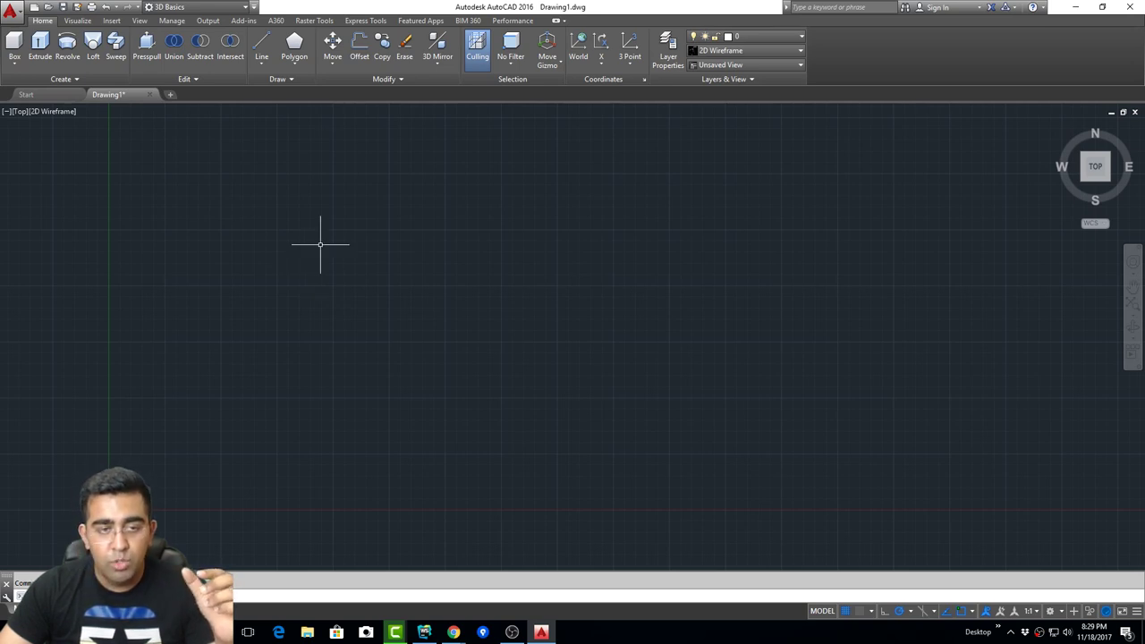
left_click(192, 7)
left_click(182, 22)
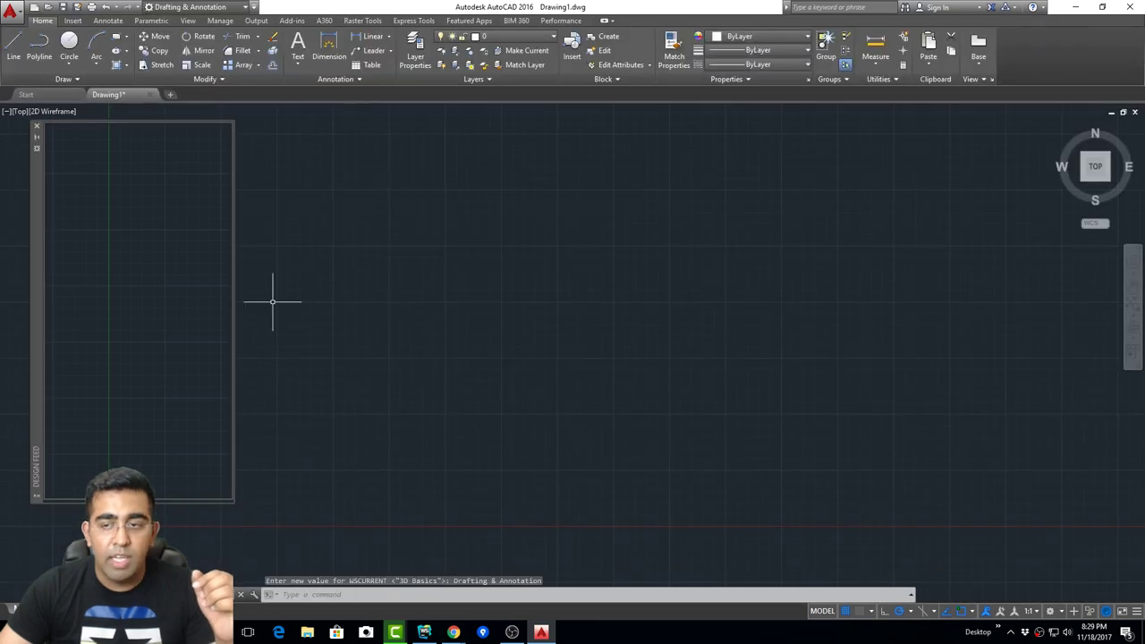
left_click(37, 125)
left_click(239, 594)
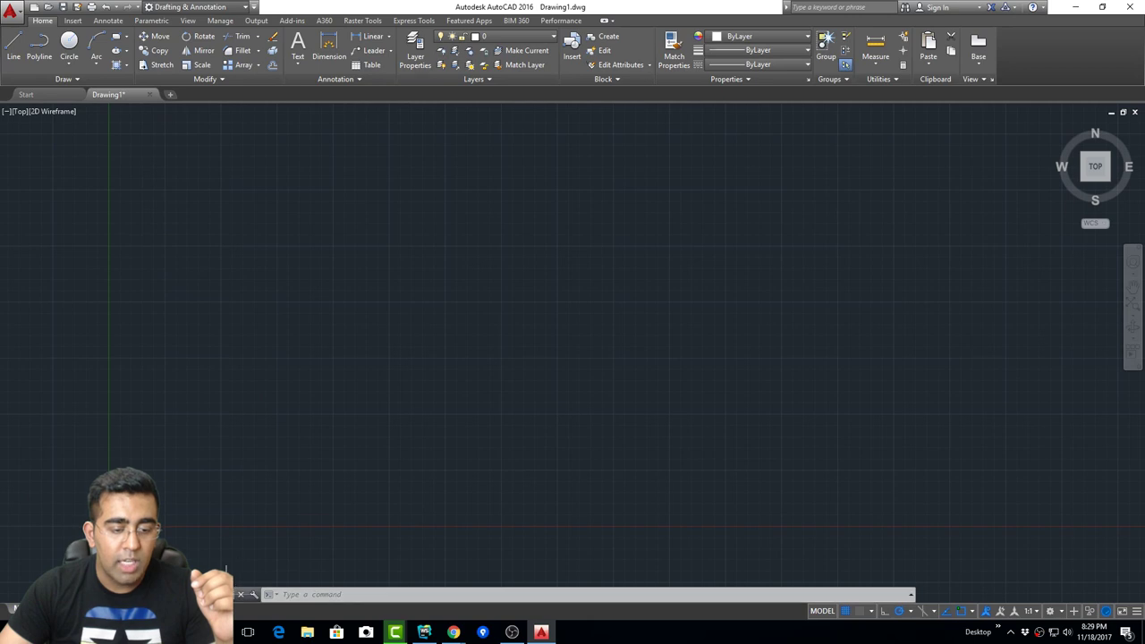
left_click(265, 393)
left_click(591, 269)
middle_click_drag(597, 292, 545, 291)
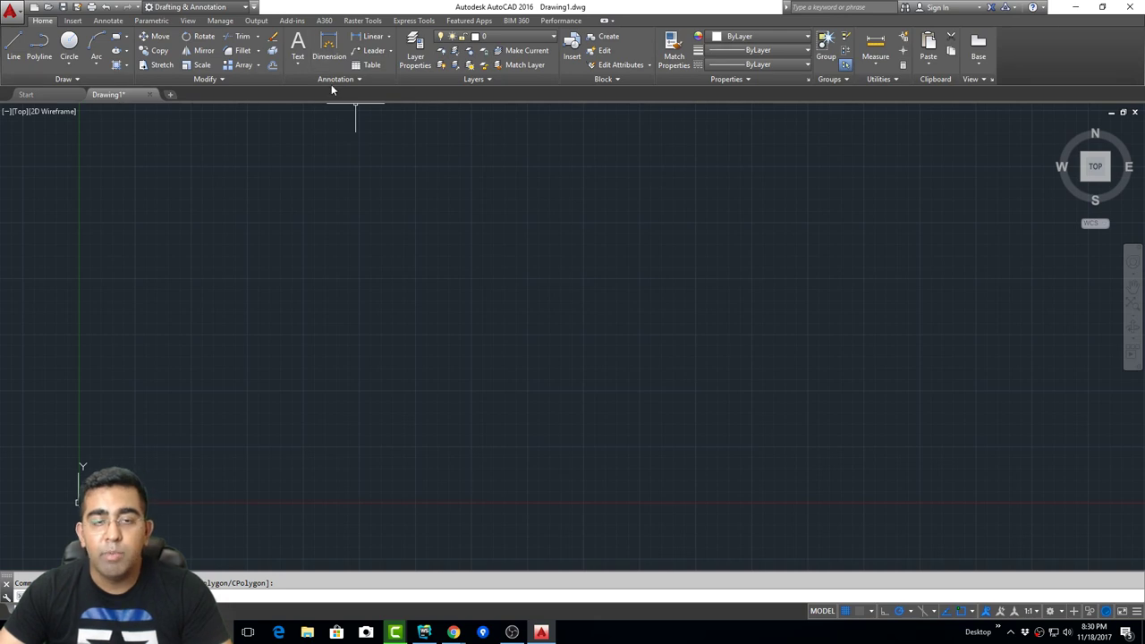
left_click(417, 63)
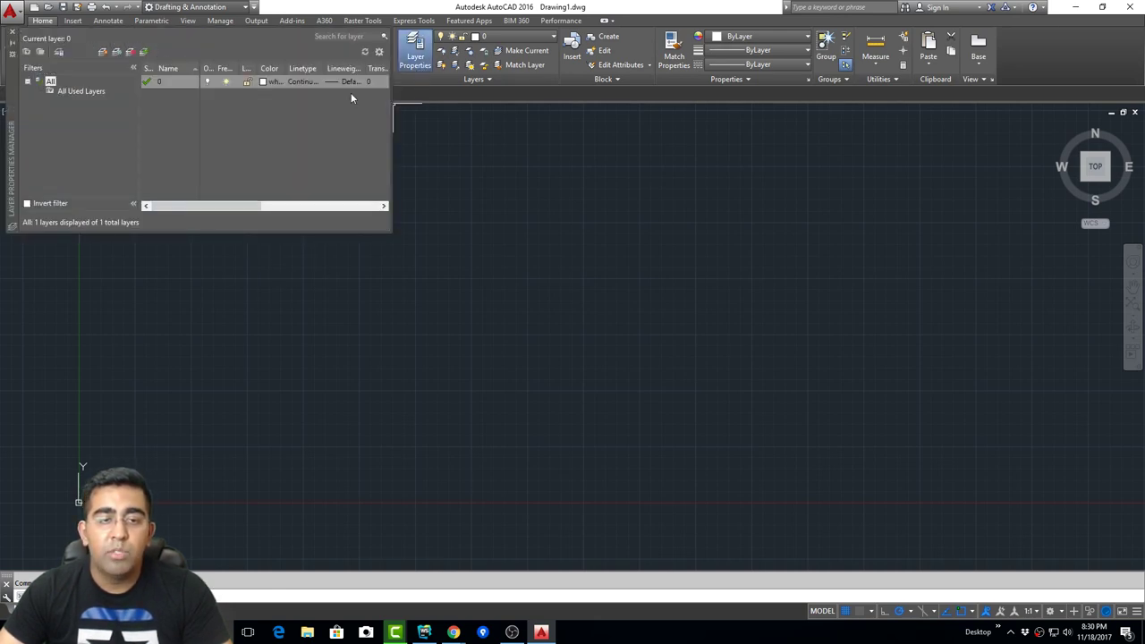
left_click(13, 34)
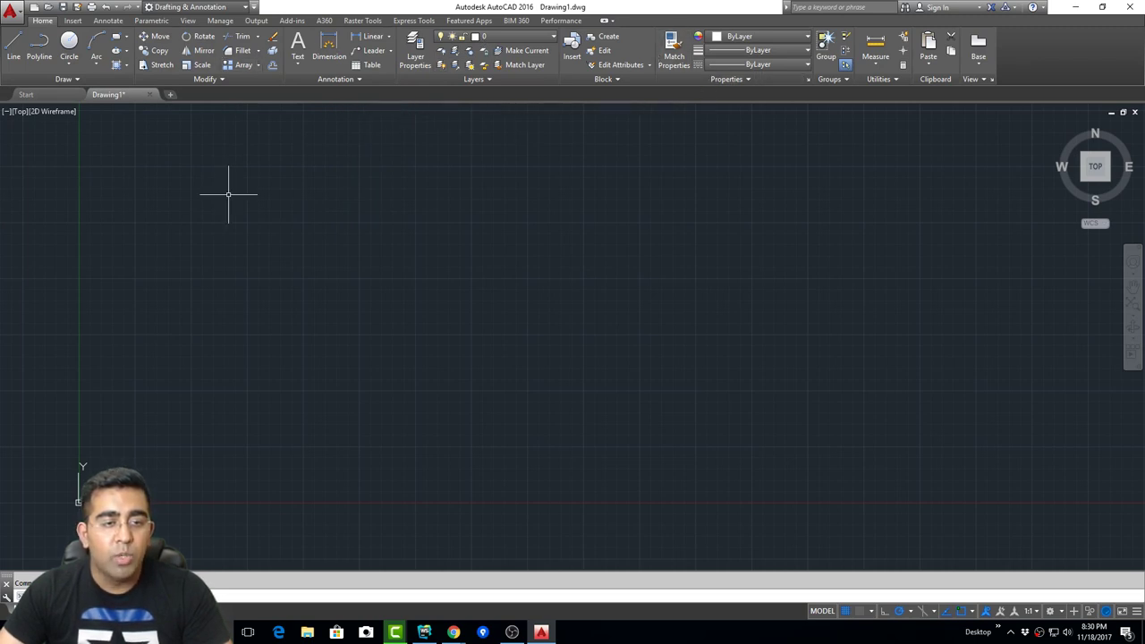
middle_click_drag(230, 256, 179, 307)
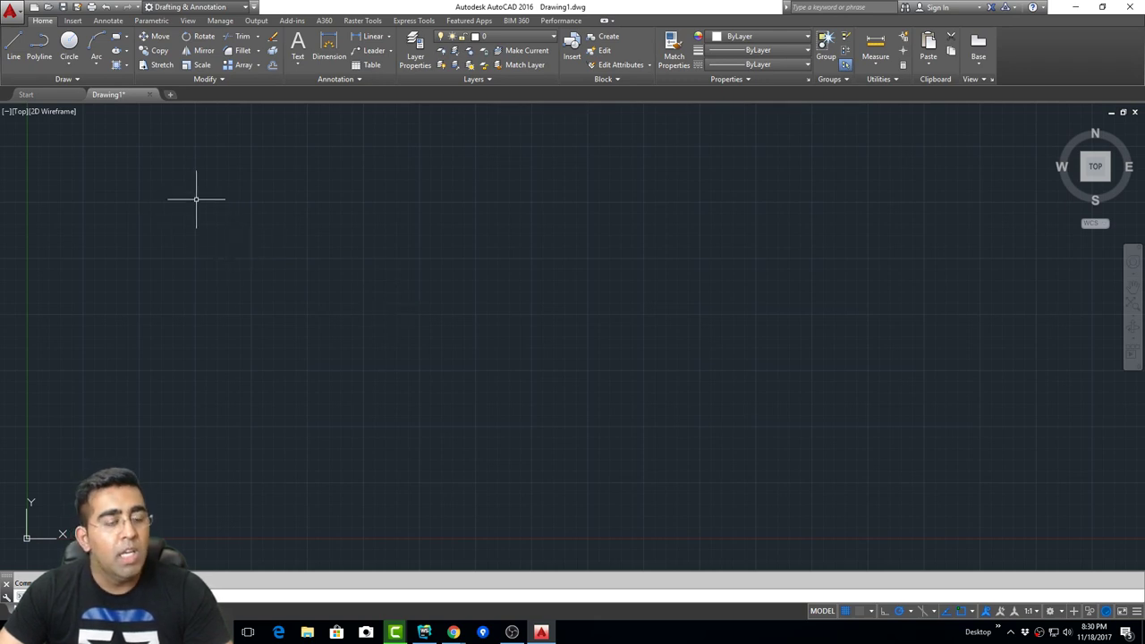
left_click(342, 323)
left_click(450, 352)
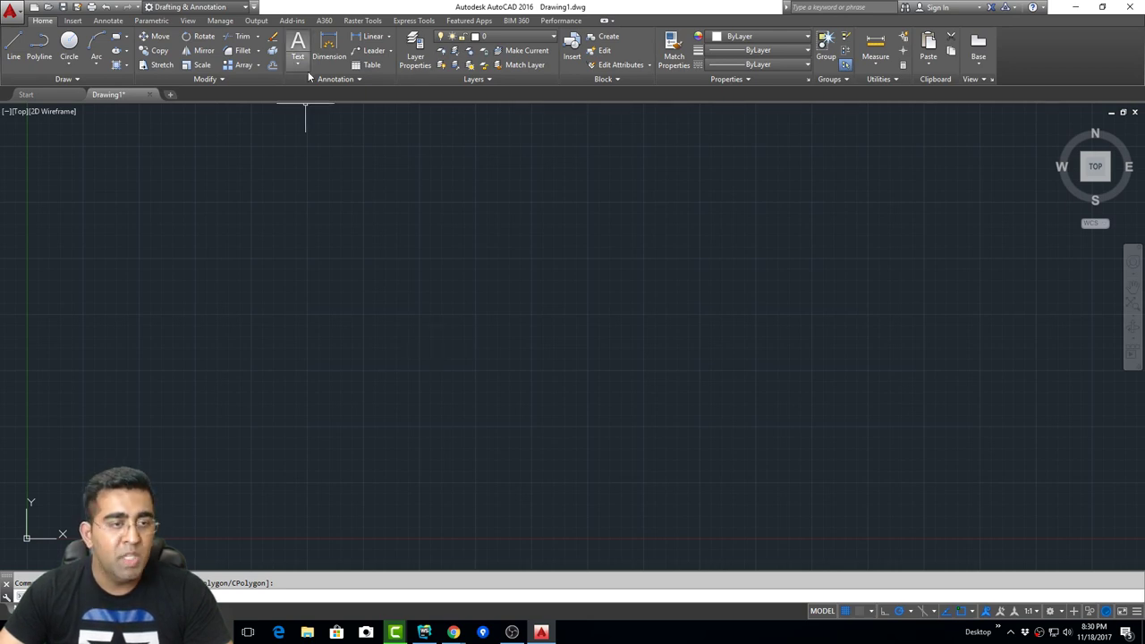
- In Drawing Units, choose Architectural length at 0'-0 1/4" precision with Decimal Degrees angles
left_click(11, 12)
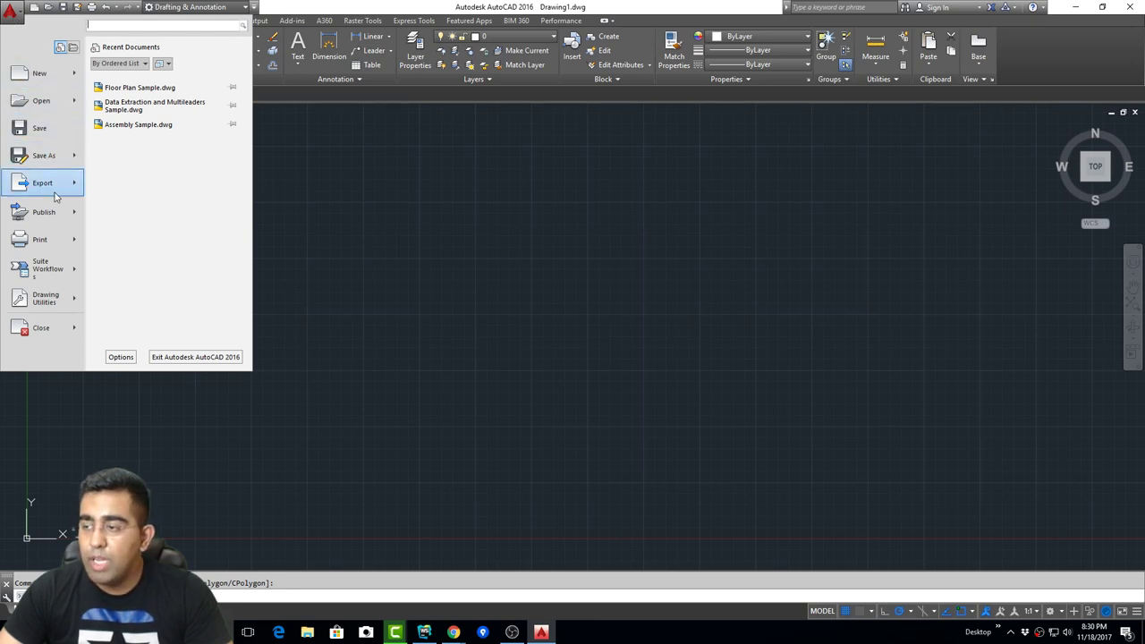
left_click(51, 304)
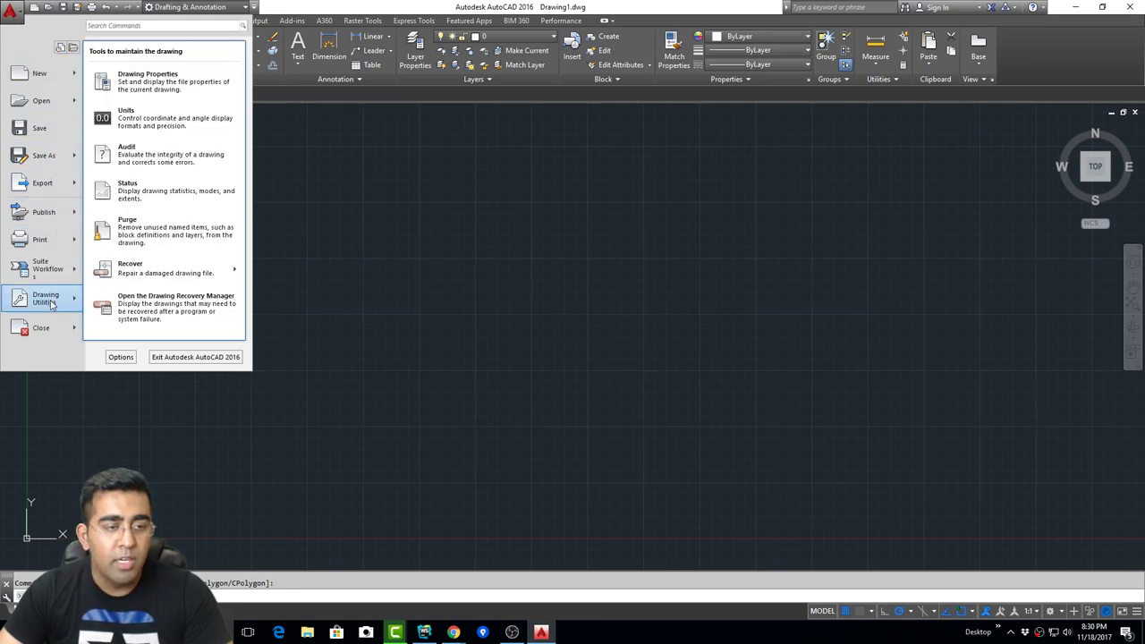
left_click(162, 119)
left_click(517, 232)
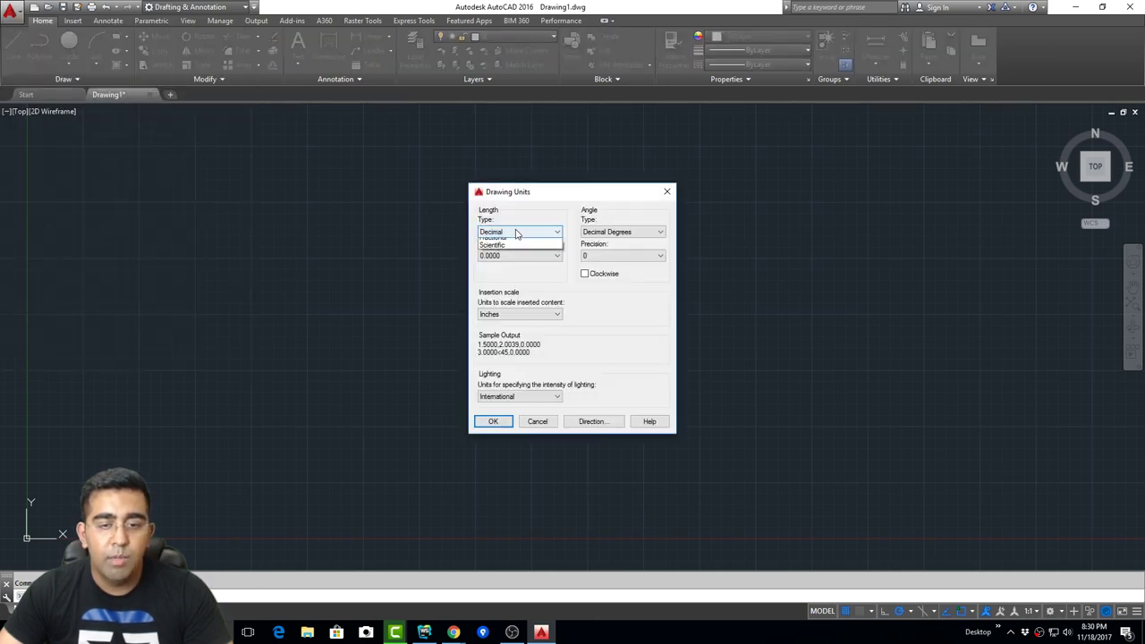
left_click(512, 243)
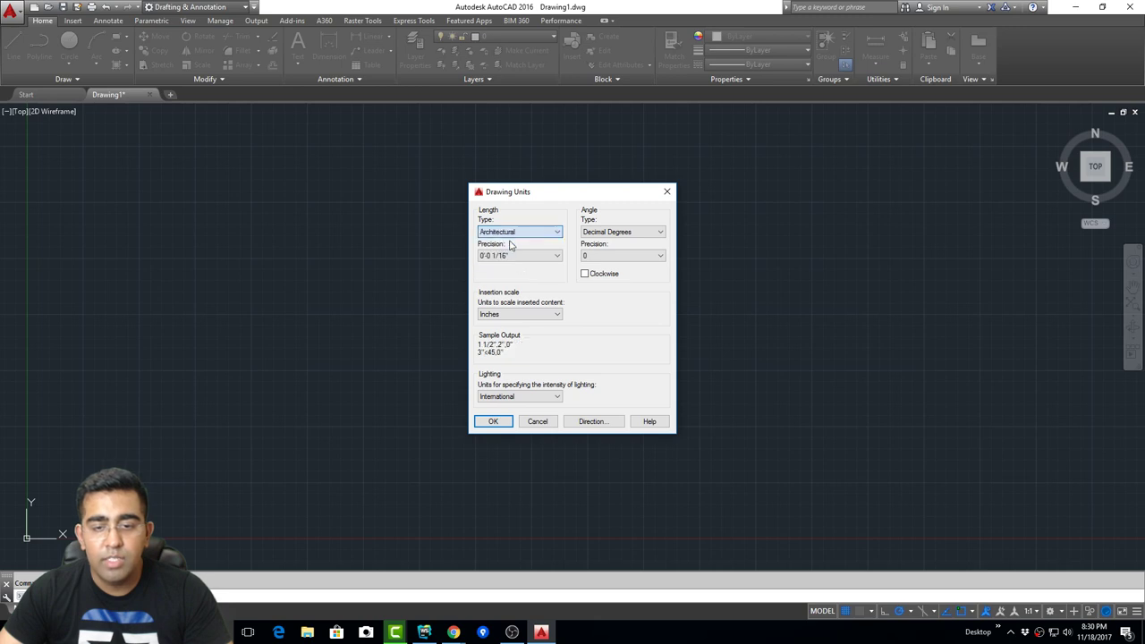
left_click(629, 232)
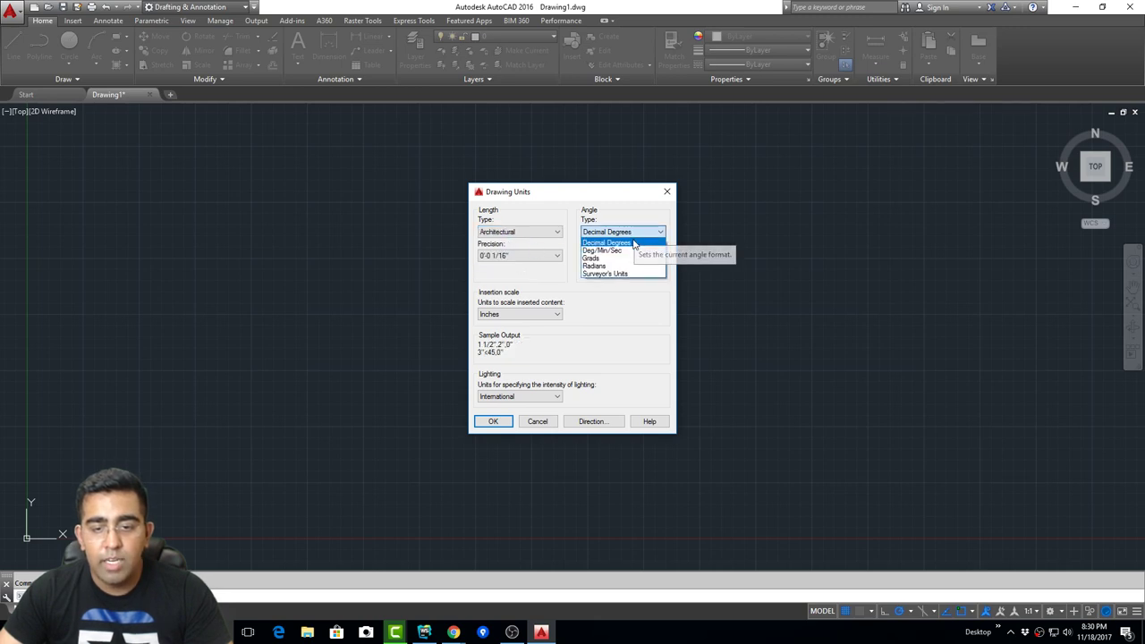
left_click(634, 245)
left_click(519, 256)
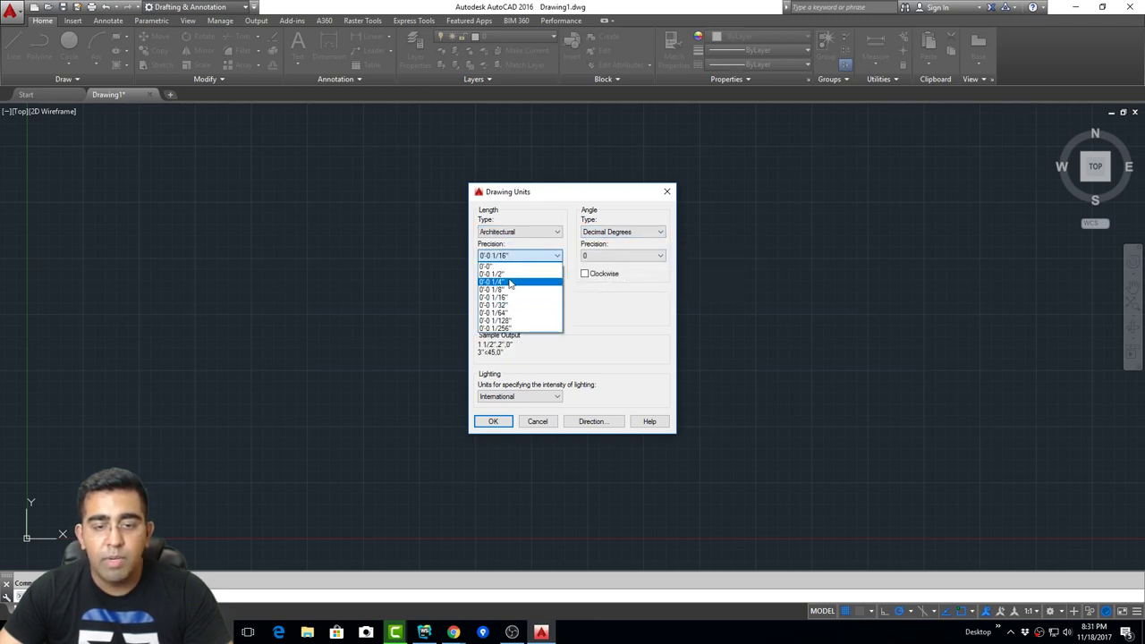
left_click(512, 284)
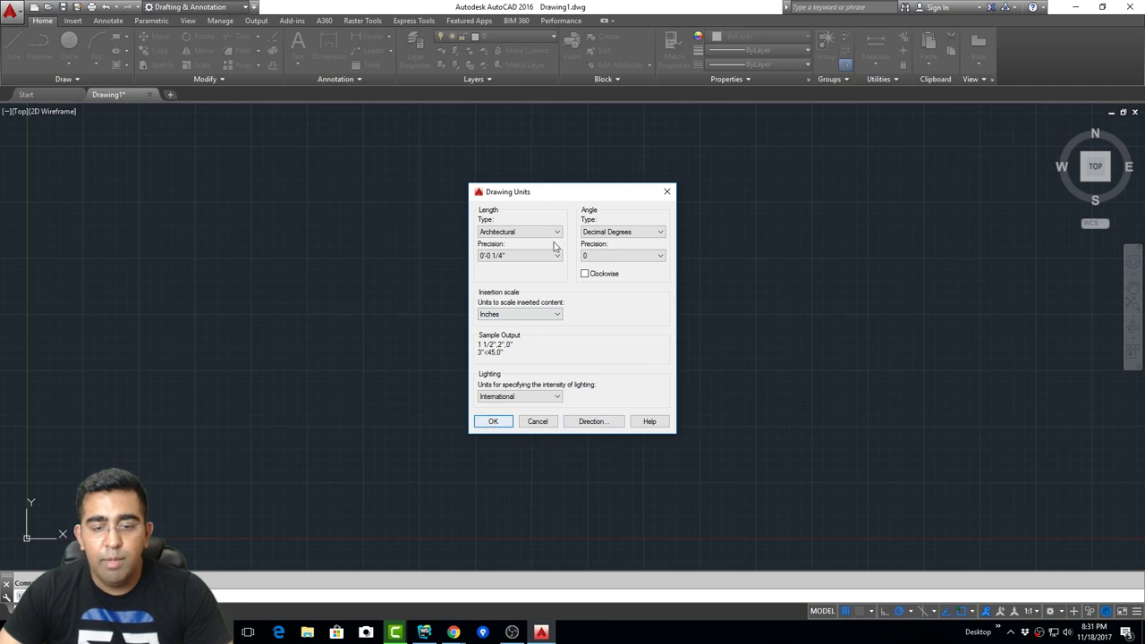
left_click_drag(576, 193, 523, 195)
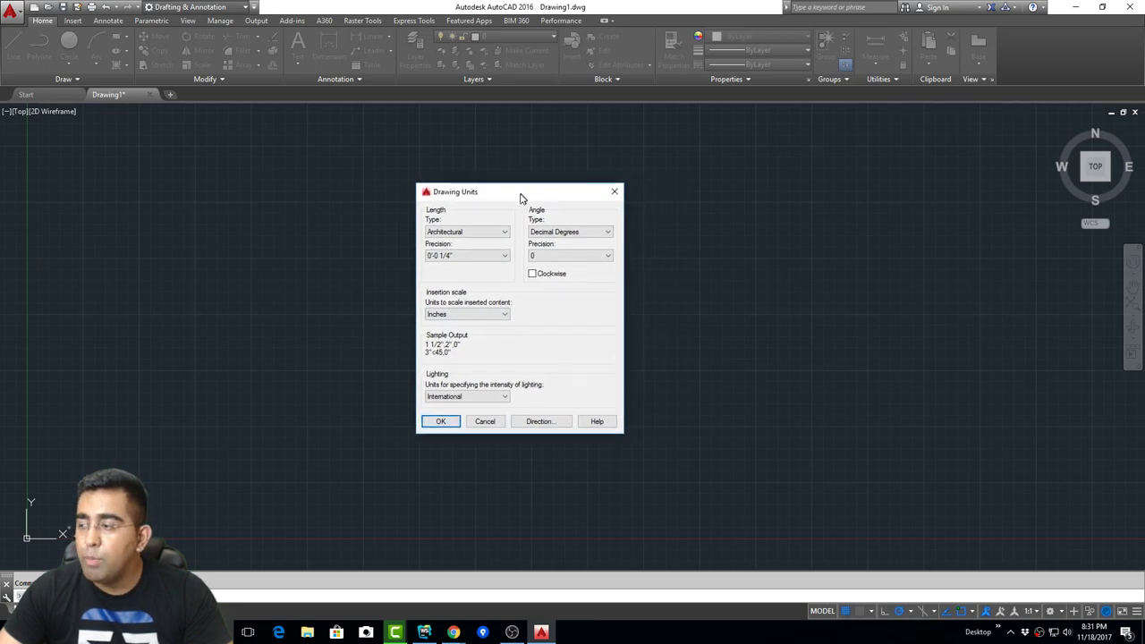
left_click(439, 423)
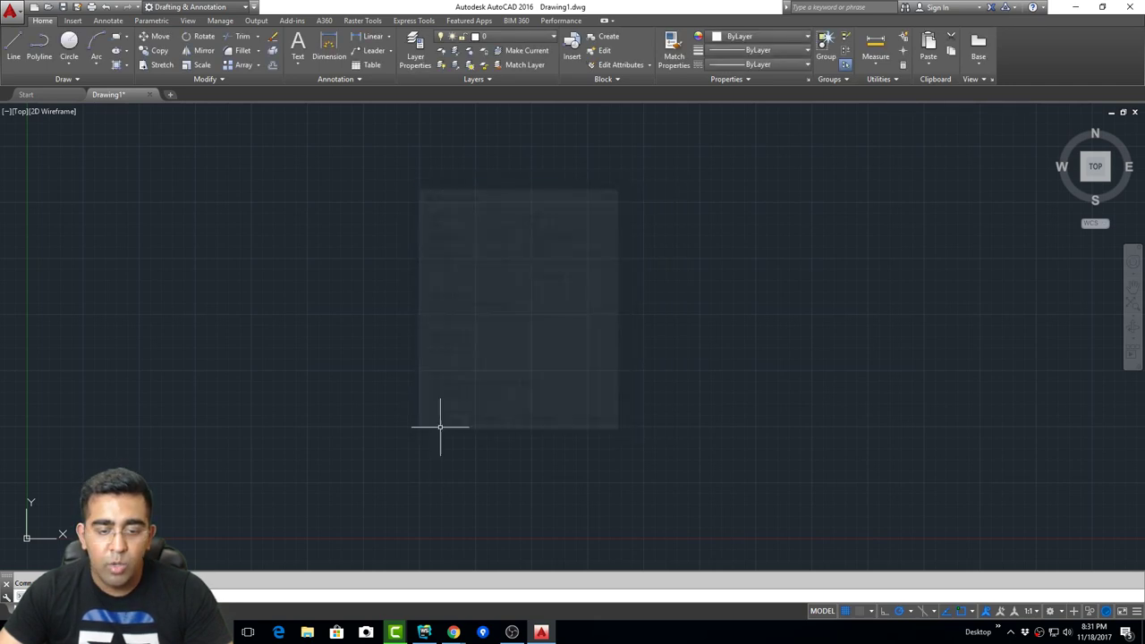
- Zoom All with Z then A, then zoom out and pan so the origin sits lower left
mouse_move(306, 207)
left_mouse_down()
mouse_move(424, 299)
mouse_move(781, 478)
mouse_move(312, 435)
mouse_move(514, 171)
mouse_move(735, 450)
mouse_move(624, 361)
left_mouse_up()
left_click(624, 360)
left_click(430, 407)
scroll(254, 346, "down", 2)
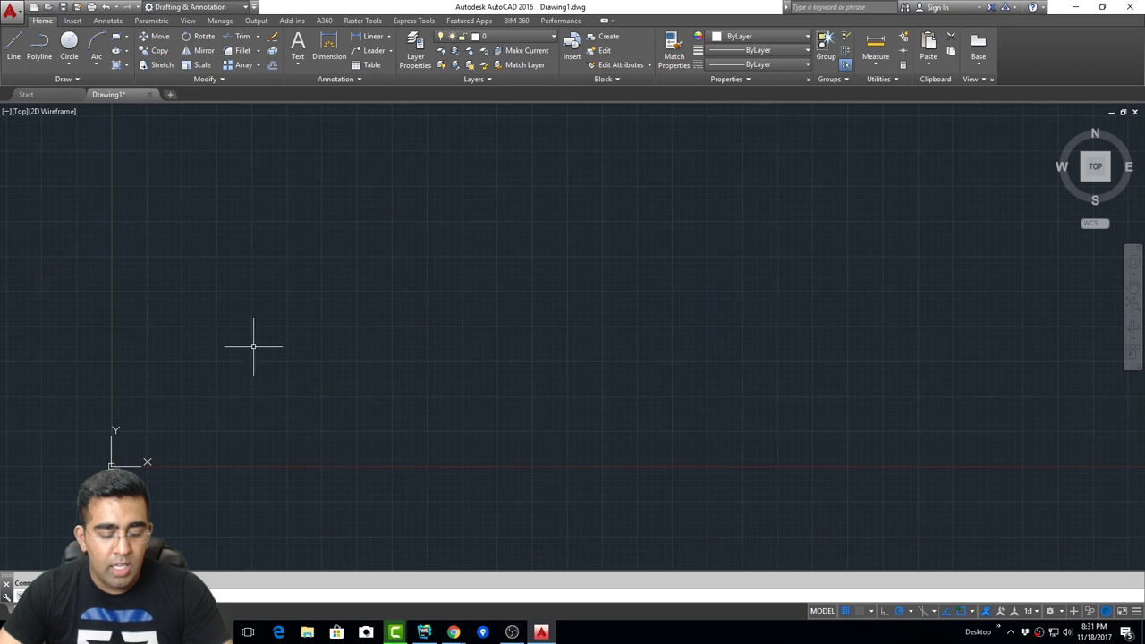
type("z")
key("Return")
type("a")
key("Return")
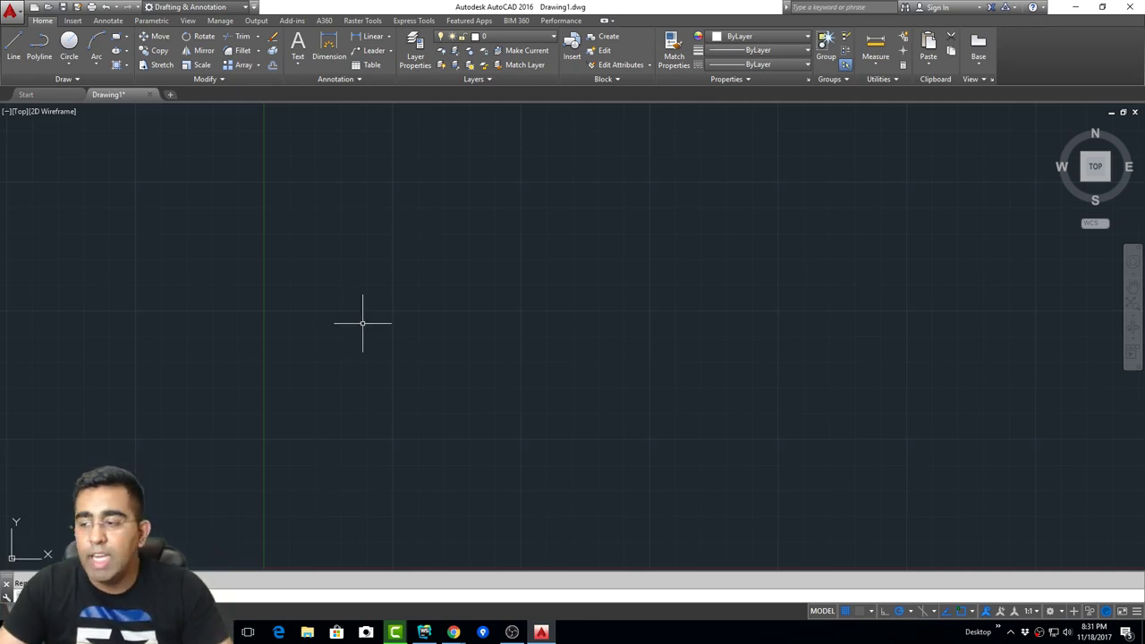
scroll(361, 354, "down", 3)
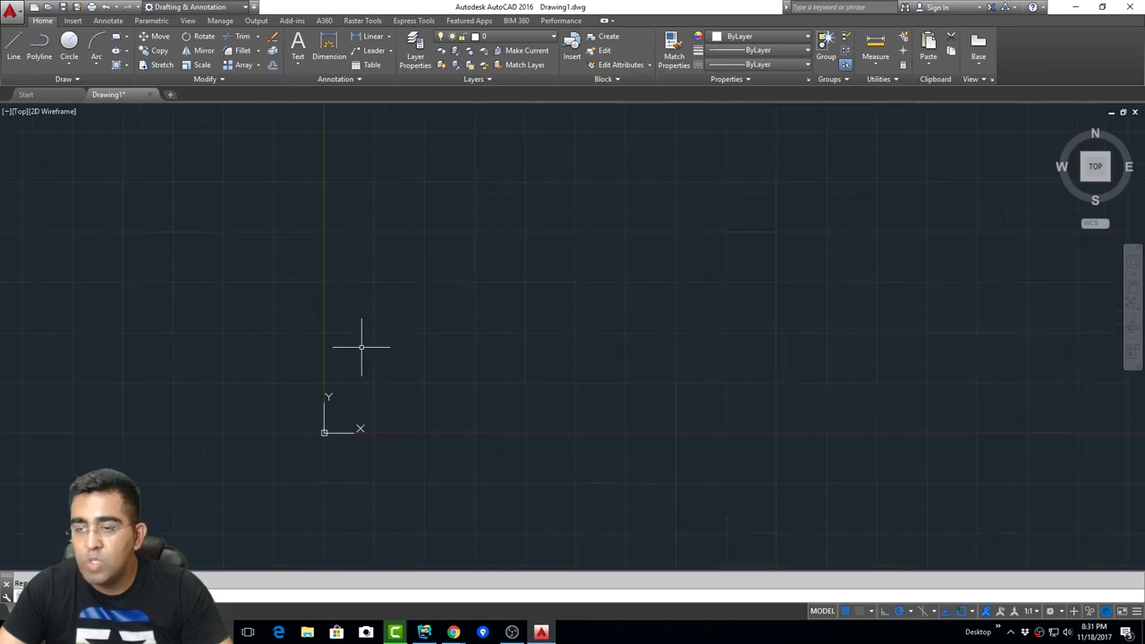
middle_click_drag(452, 327, 325, 343)
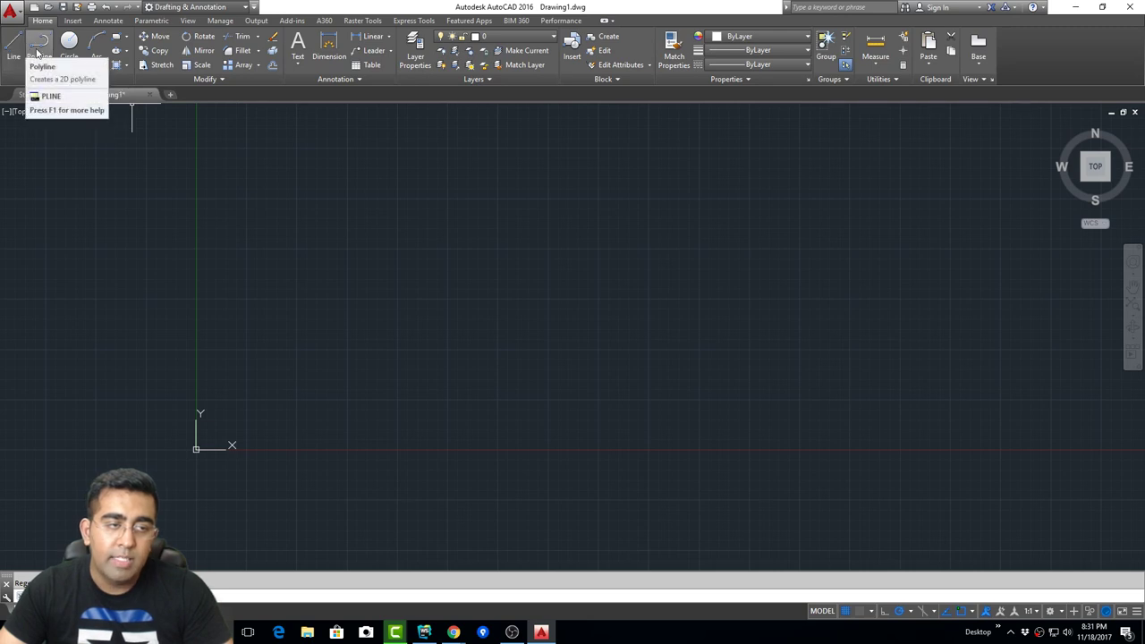
- Draw a 10' vertical polyline upward from just above the origin with Ortho on
left_click(38, 47)
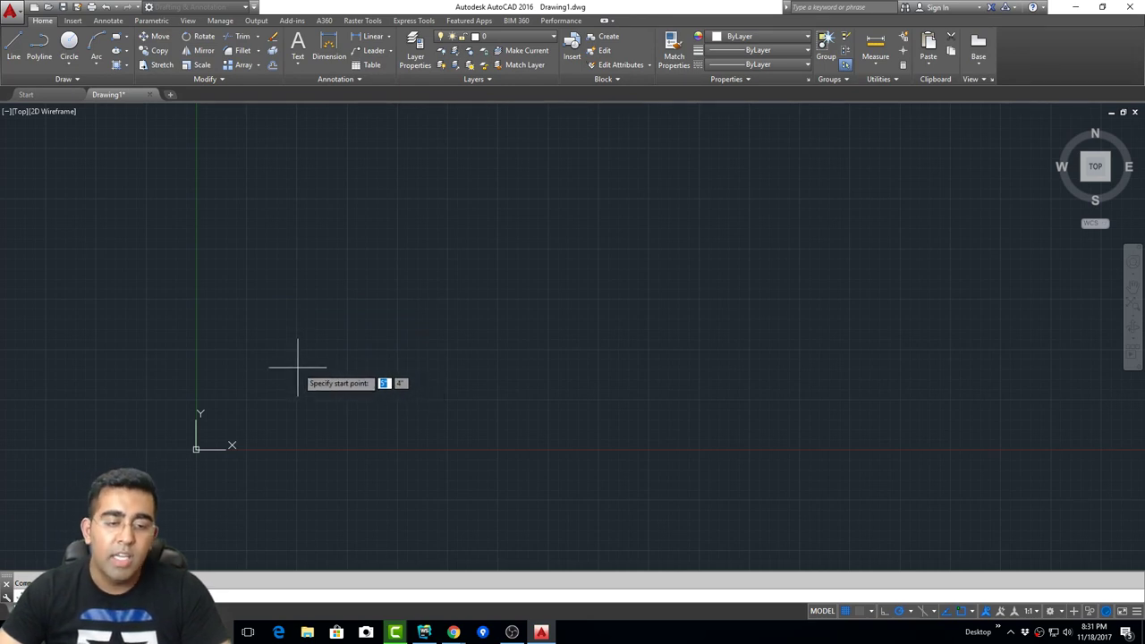
left_click(297, 365)
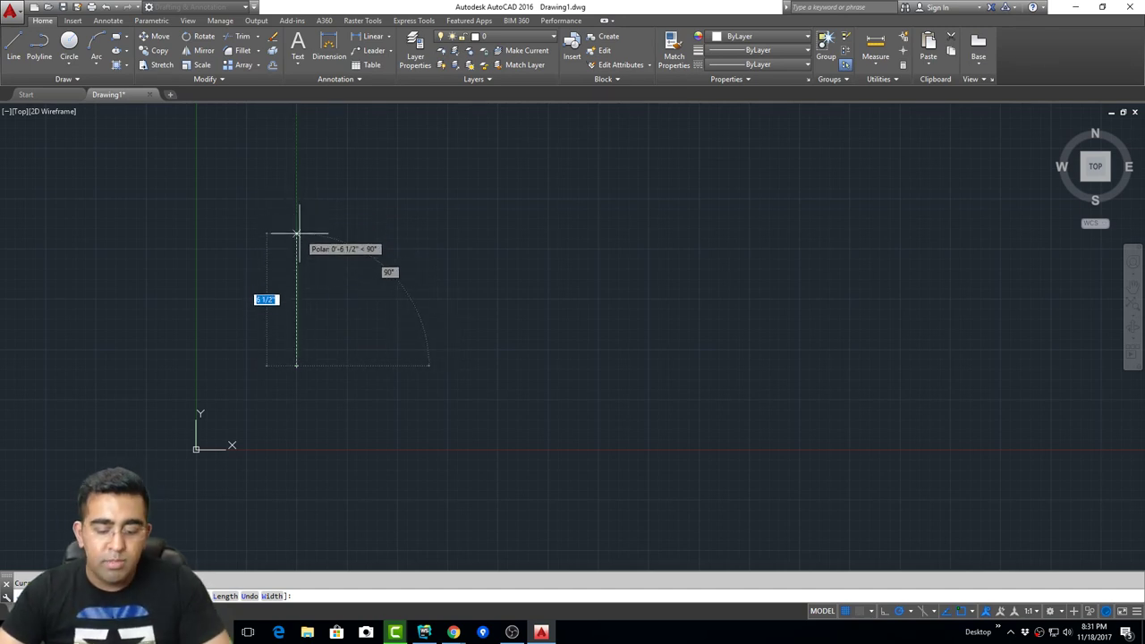
key("F8")
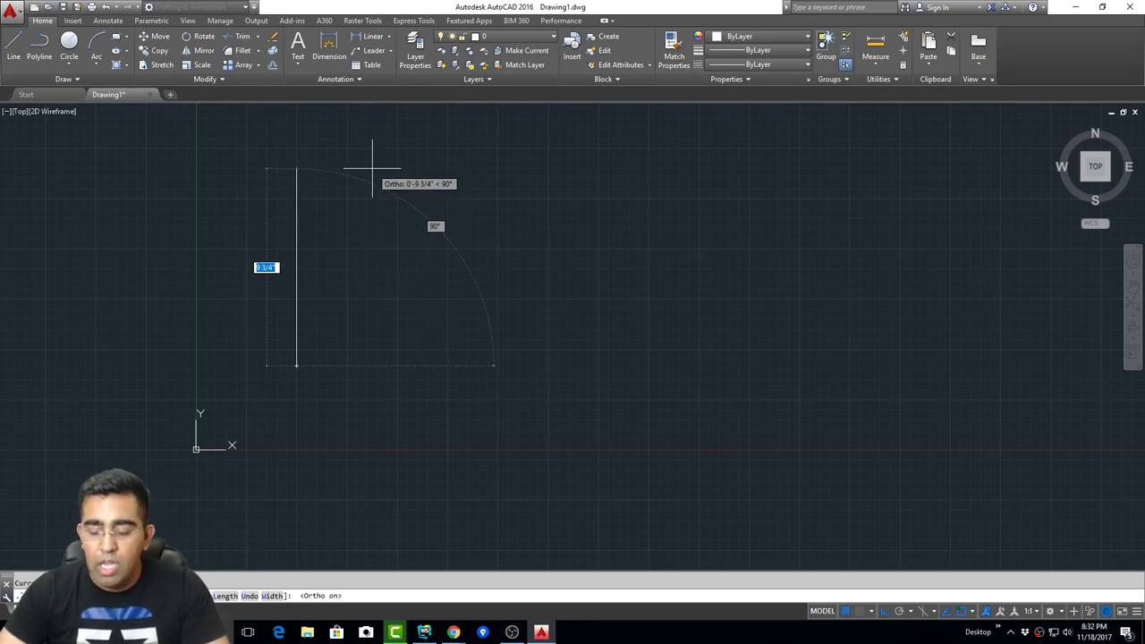
type("10'")
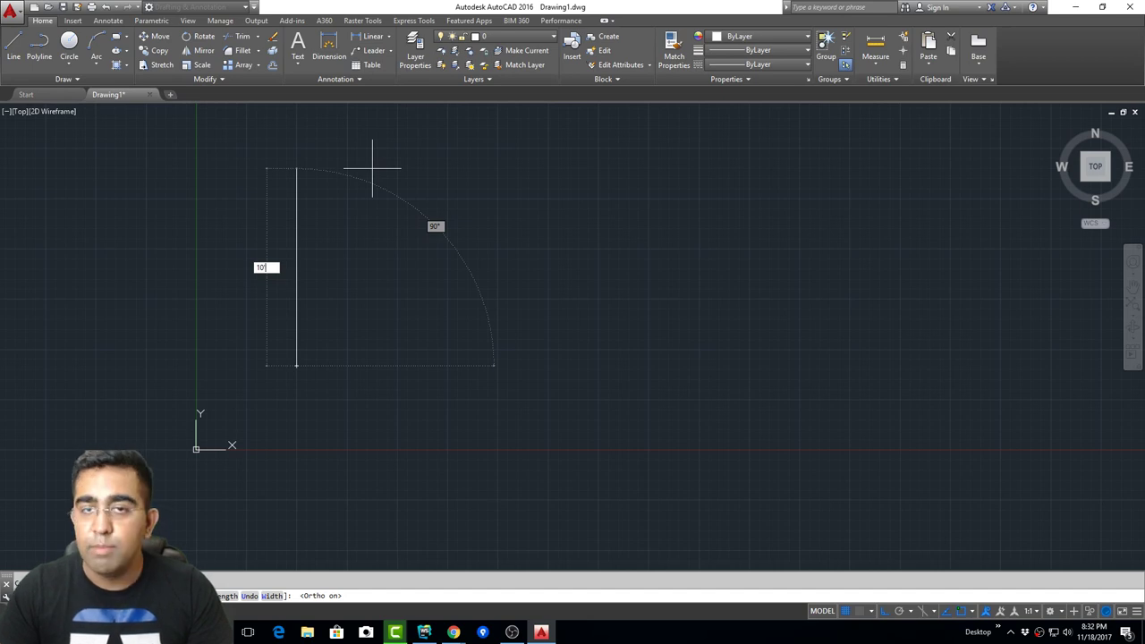
key("Return")
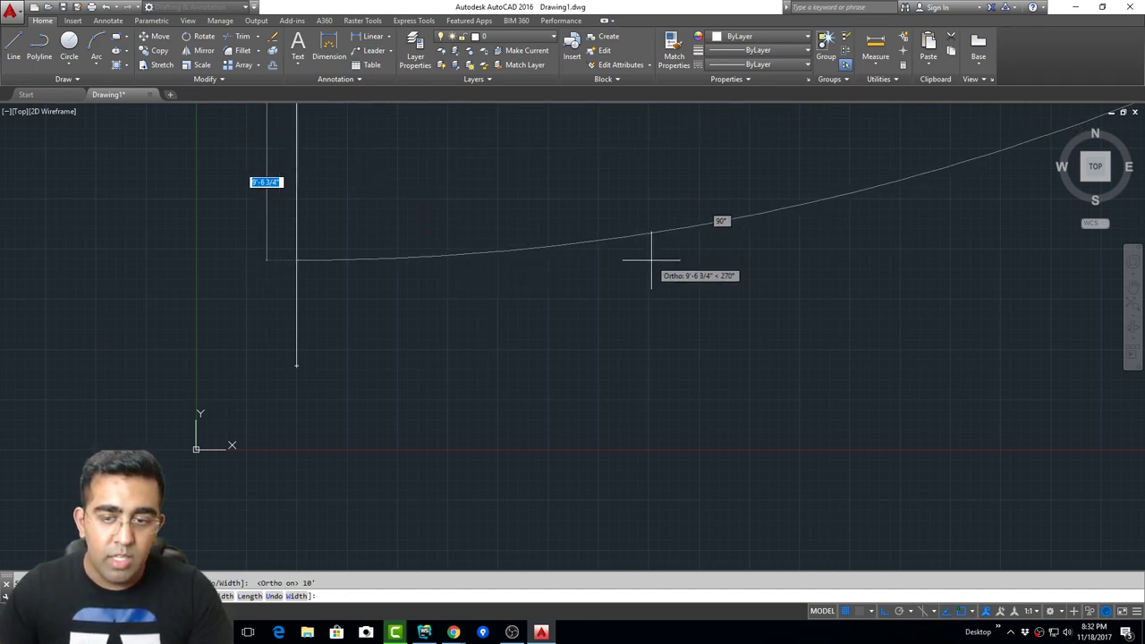
key("Escape")
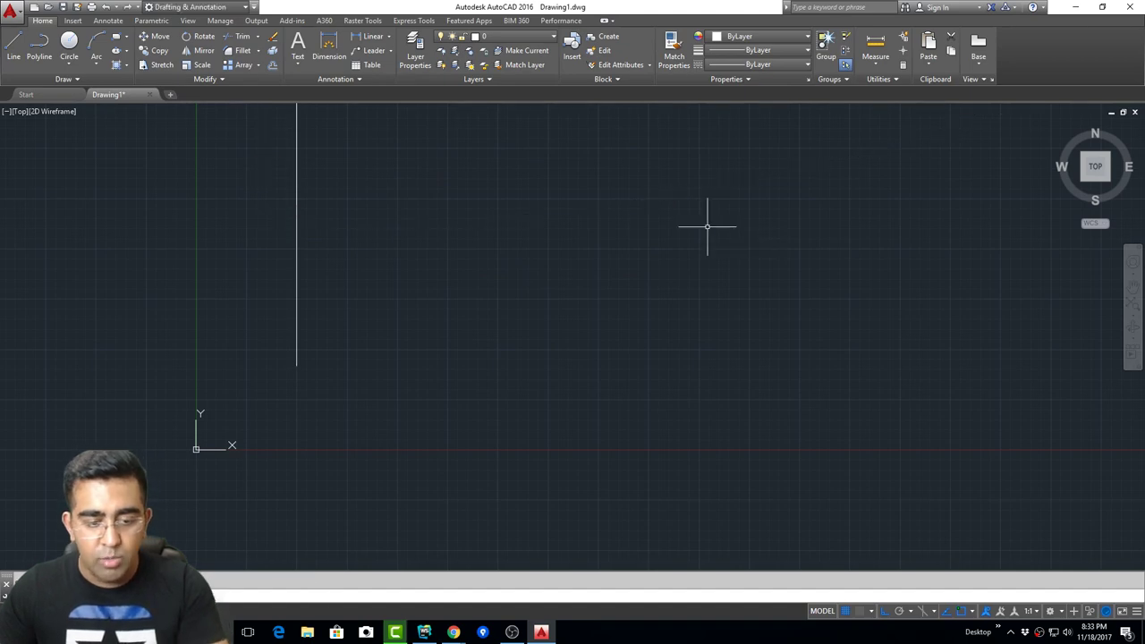
- Bring the vertical polyline into view, select it and show its Quick Properties
scroll(462, 247, "down", 5)
scroll(528, 210, "down", 3)
scroll(500, 286, "up", 2)
scroll(398, 312, "up", 4)
scroll(313, 251, "up", 2)
middle_click_drag(337, 207, 260, 235)
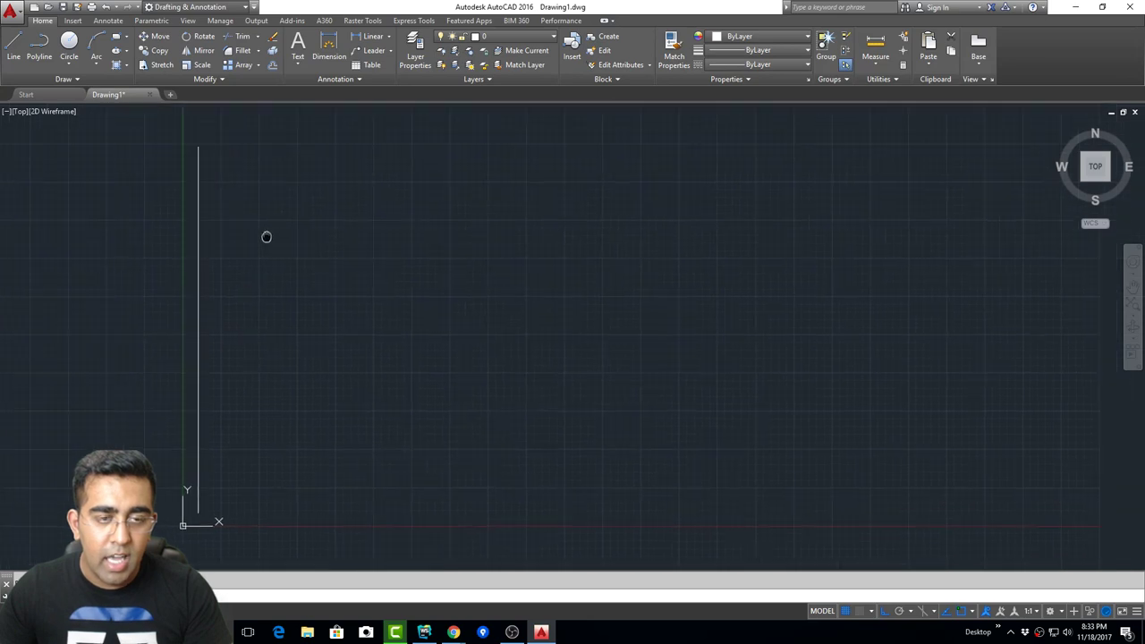
left_click(187, 192)
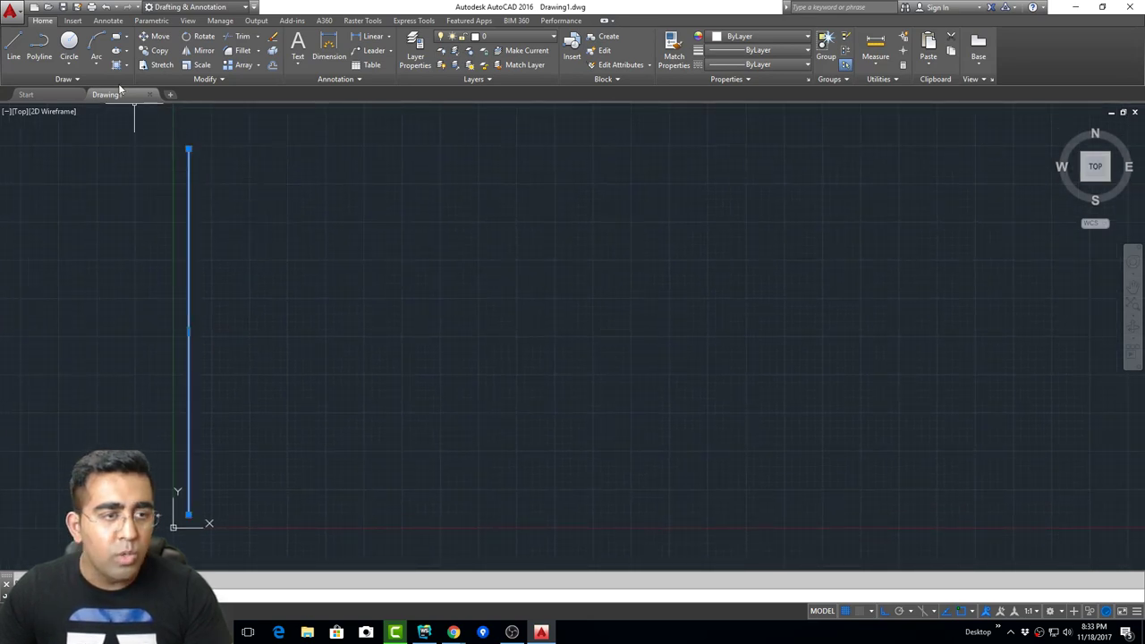
right_click(189, 157)
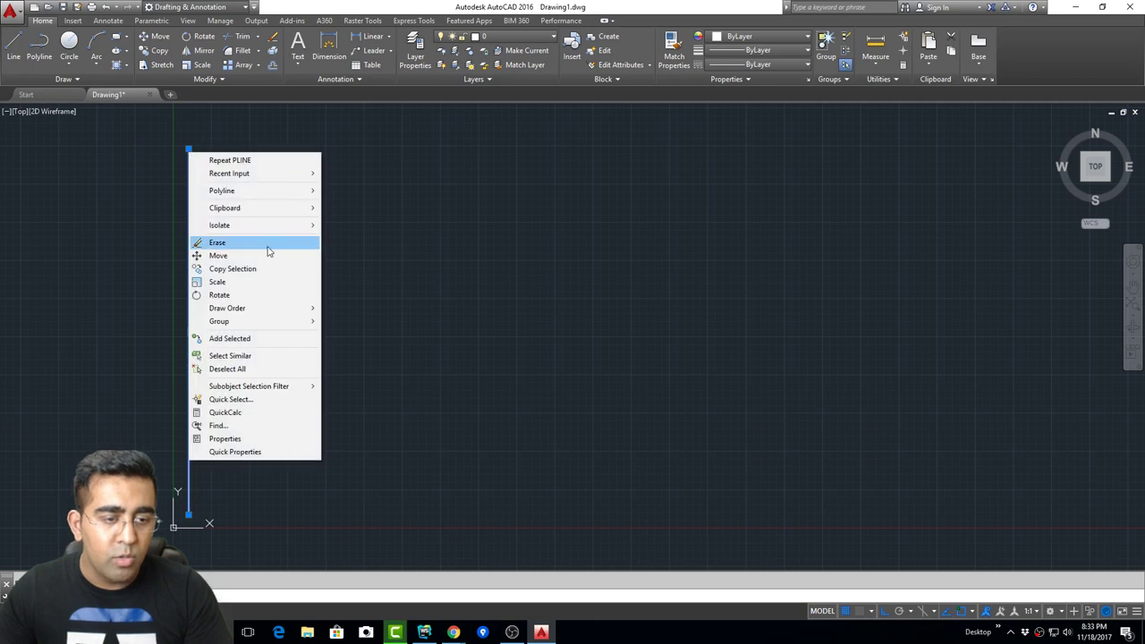
left_click(259, 452)
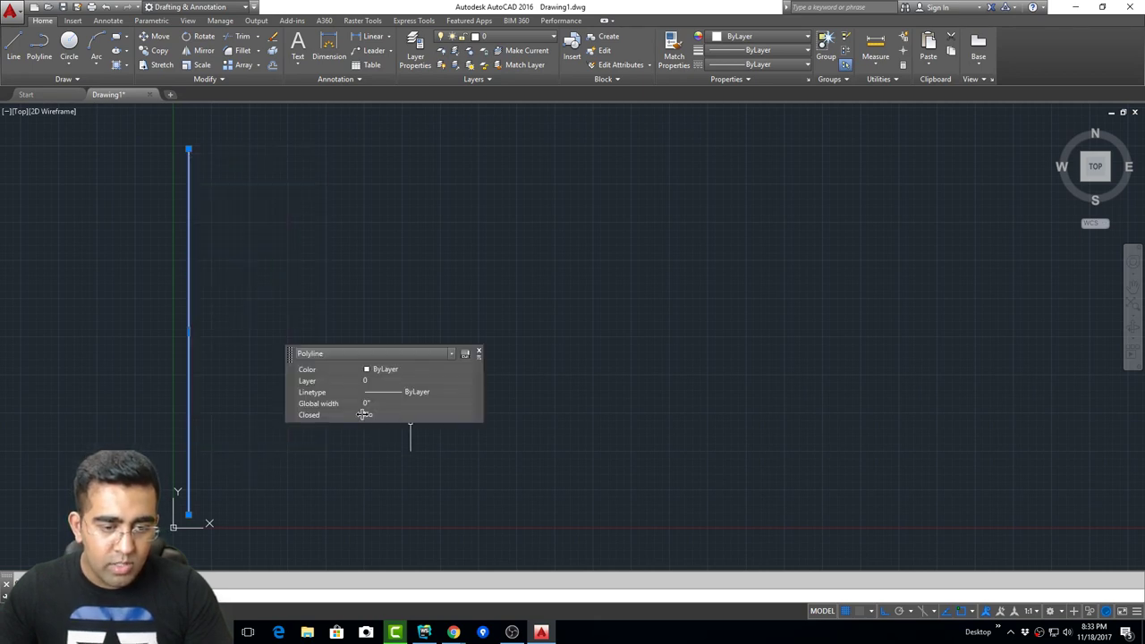
- Open the polyline's full Properties to check Thickness, then close both property panels
right_click(190, 150)
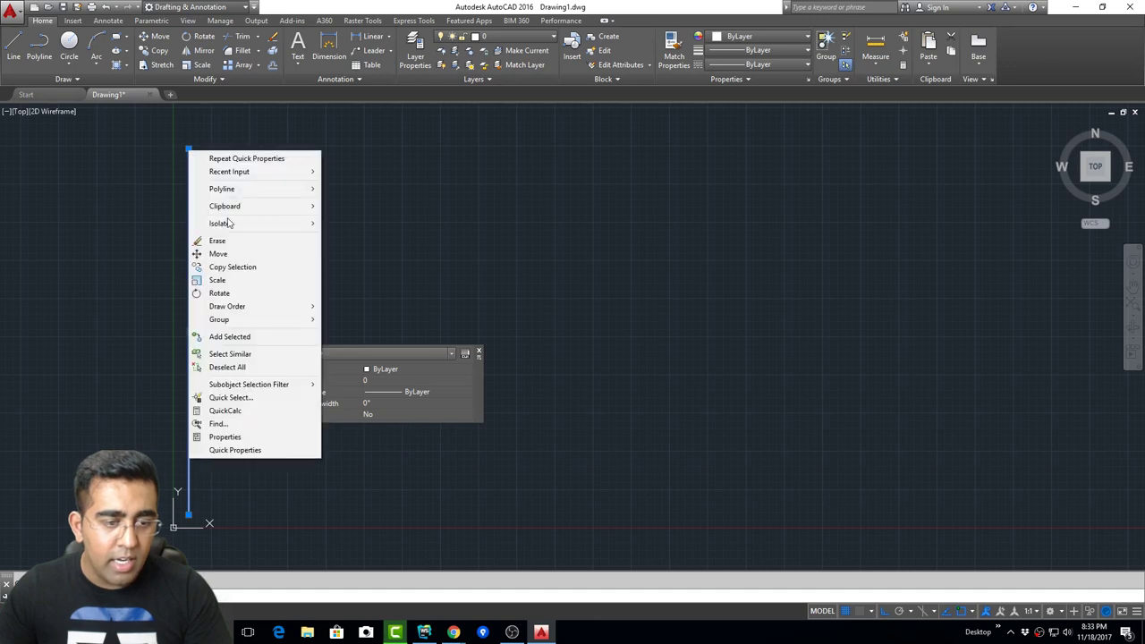
left_click(224, 437)
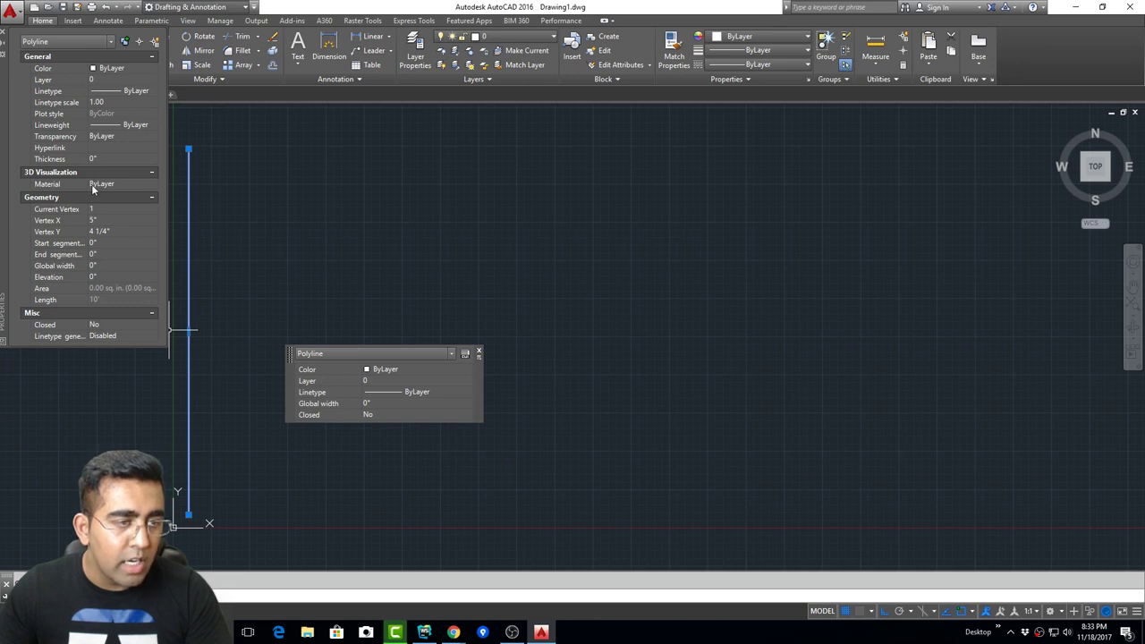
left_click(117, 160)
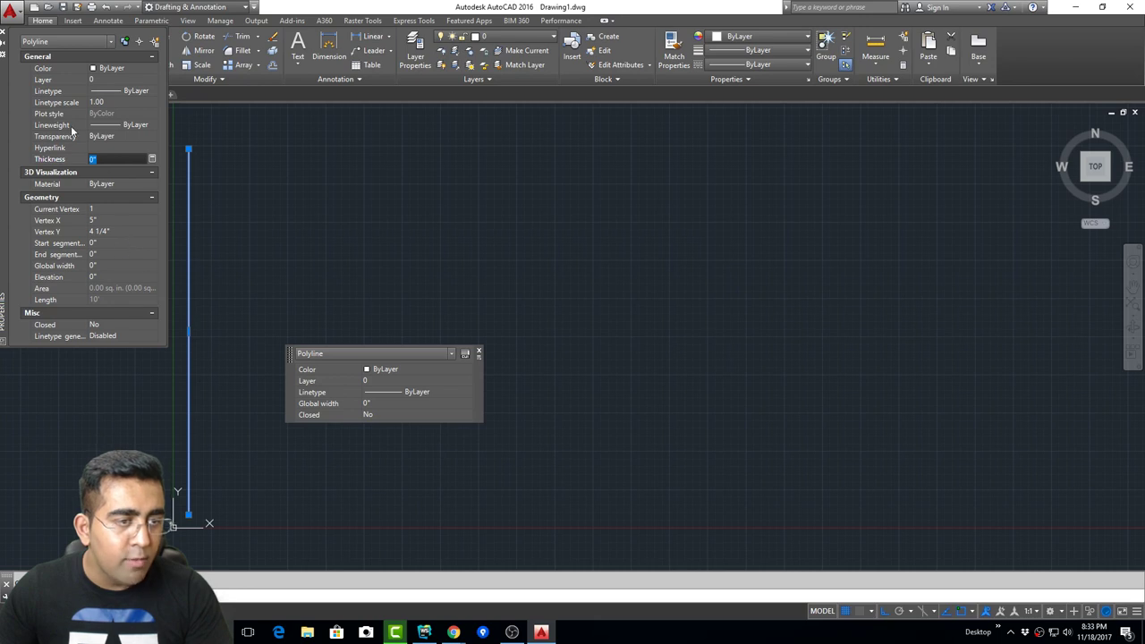
left_click(35, 43)
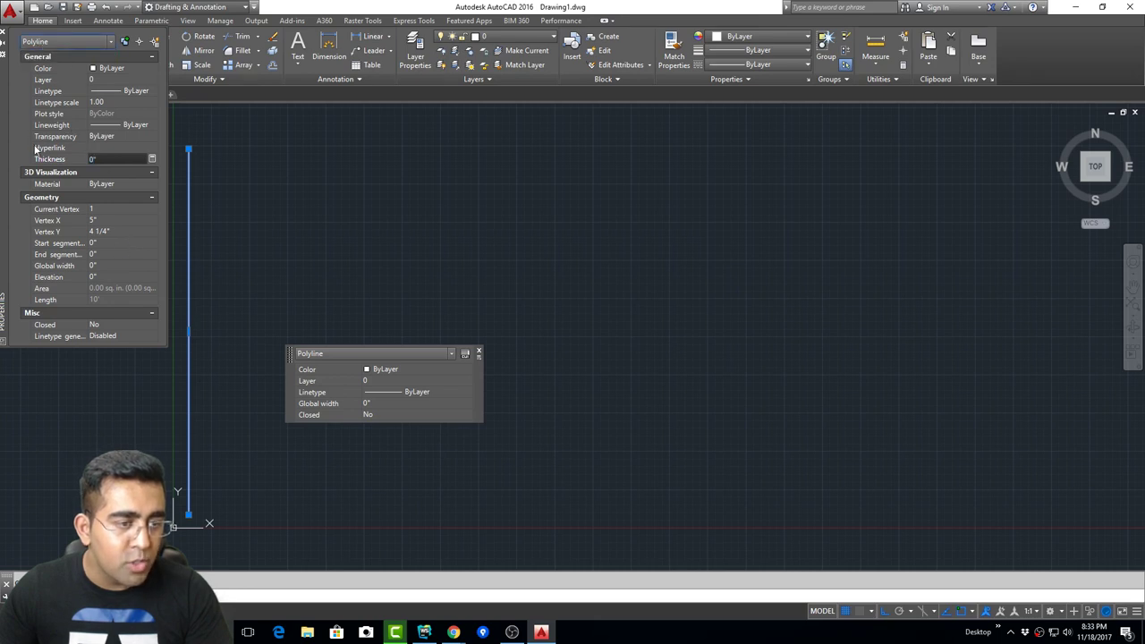
left_click(3, 34)
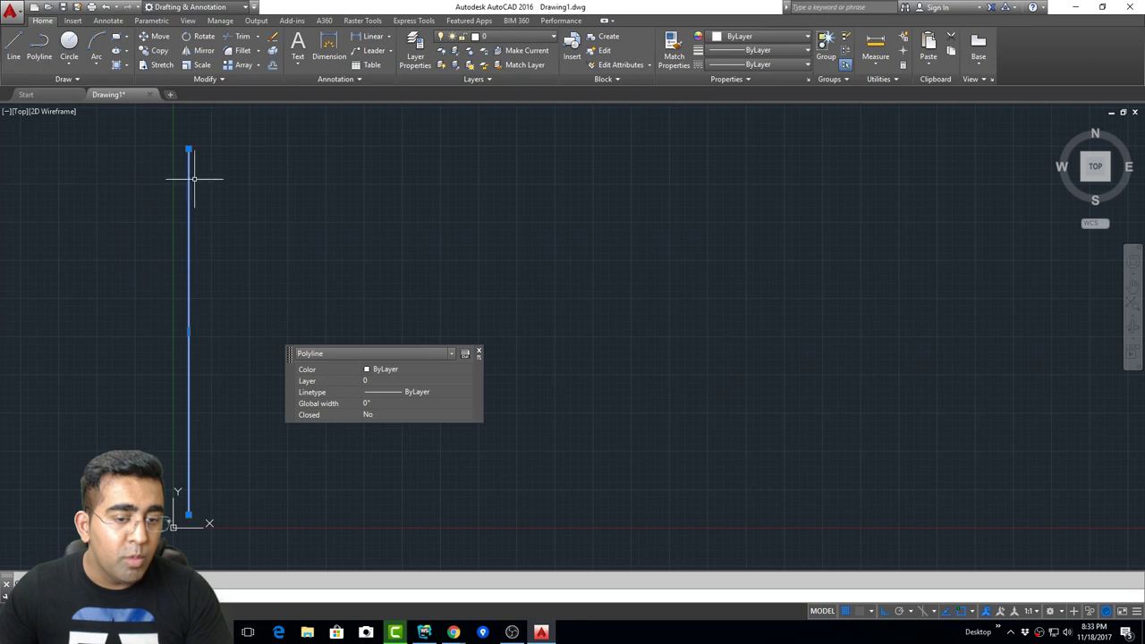
left_click(478, 352)
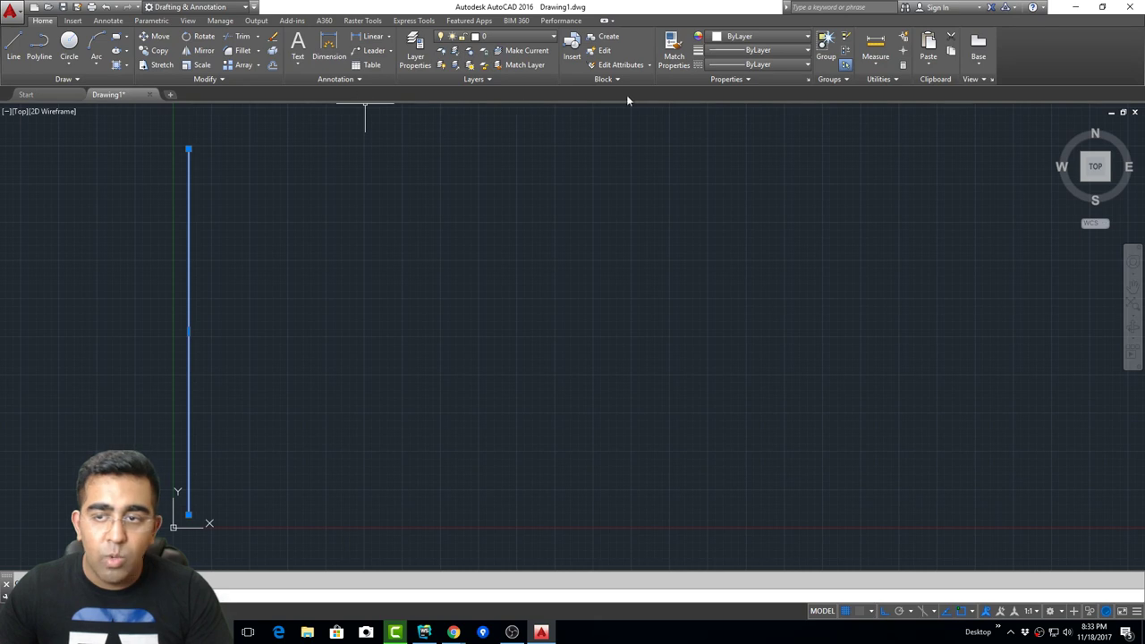
left_click(881, 56)
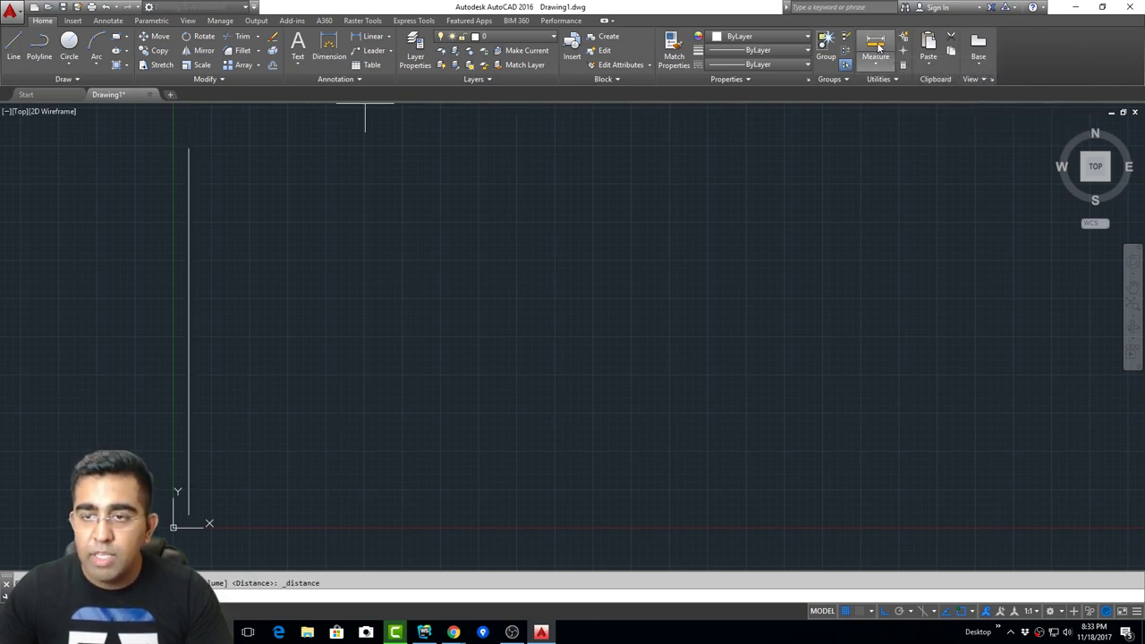
left_click(188, 515)
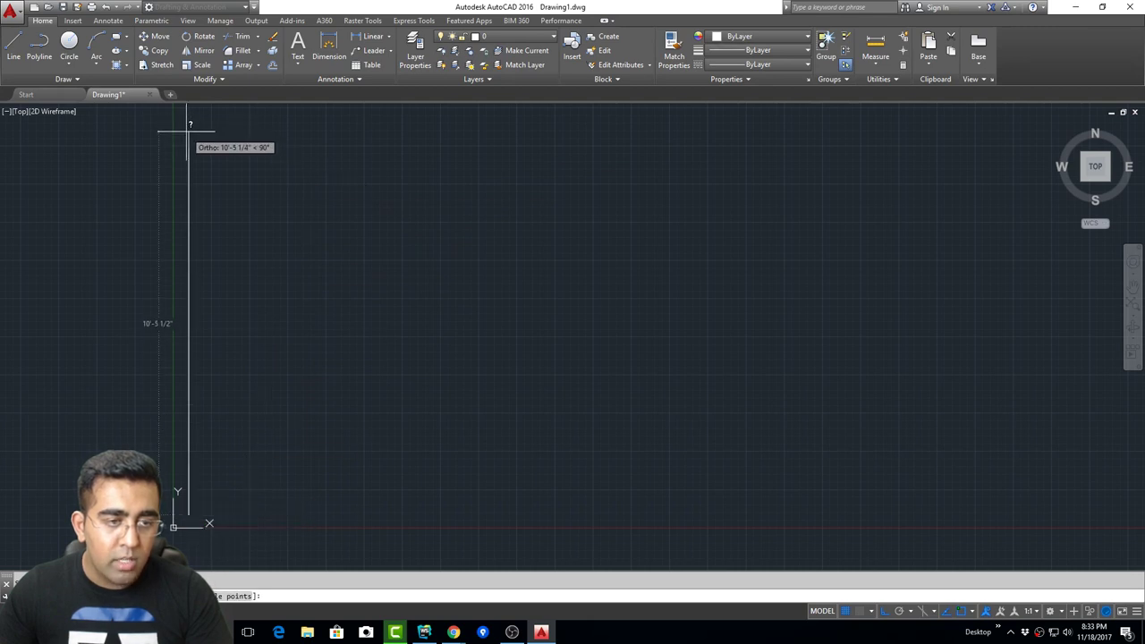
scroll(202, 170, "down", 3)
left_click(198, 164)
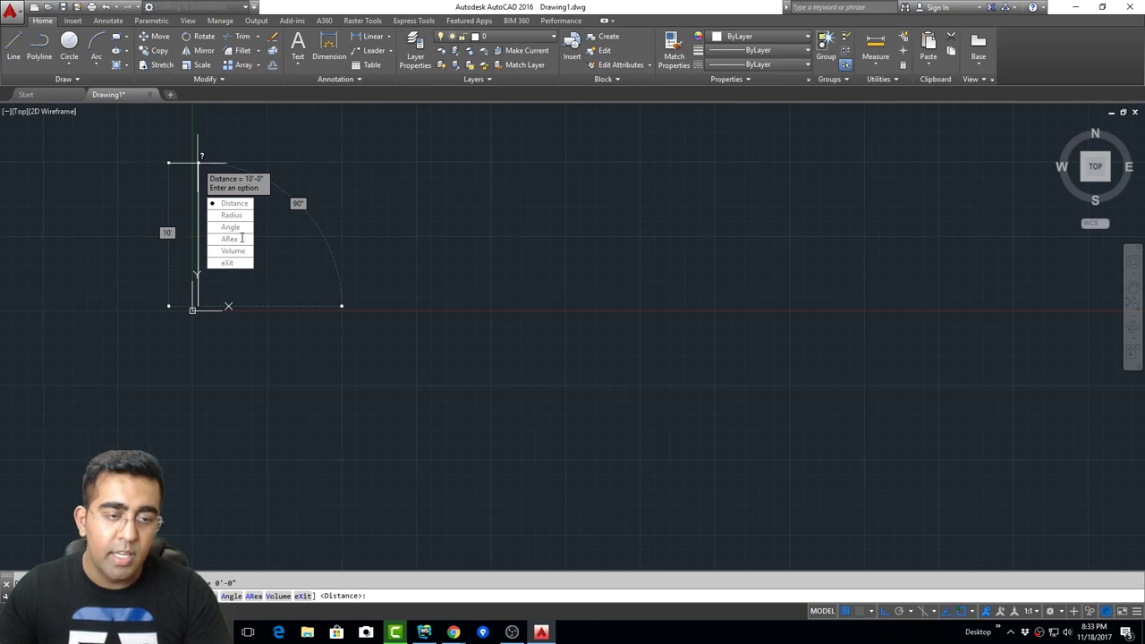
key("Escape")
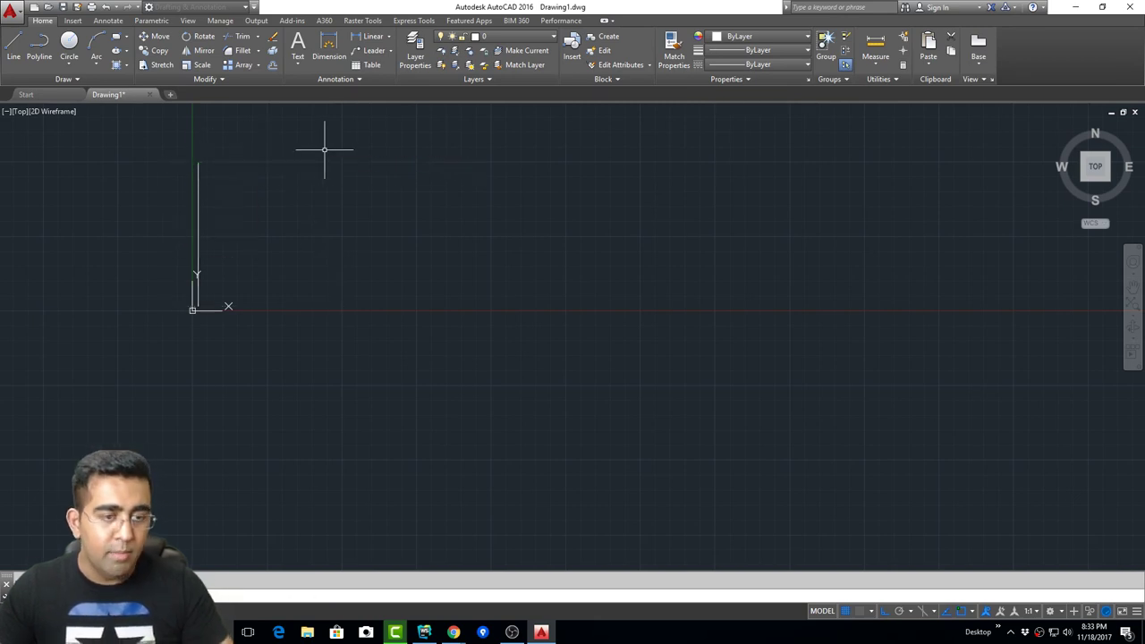
scroll(223, 188, "up", 1)
scroll(207, 223, "up", 3)
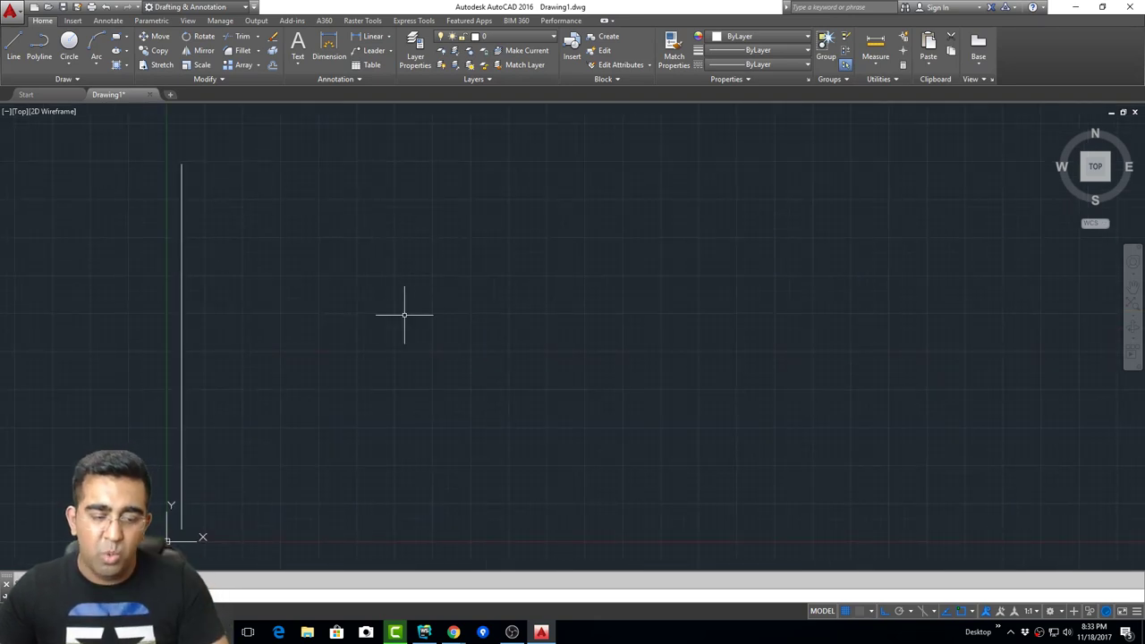
- Adjust the AutoSnap marker size on the Options Drafting tab and apply it
right_click(409, 598)
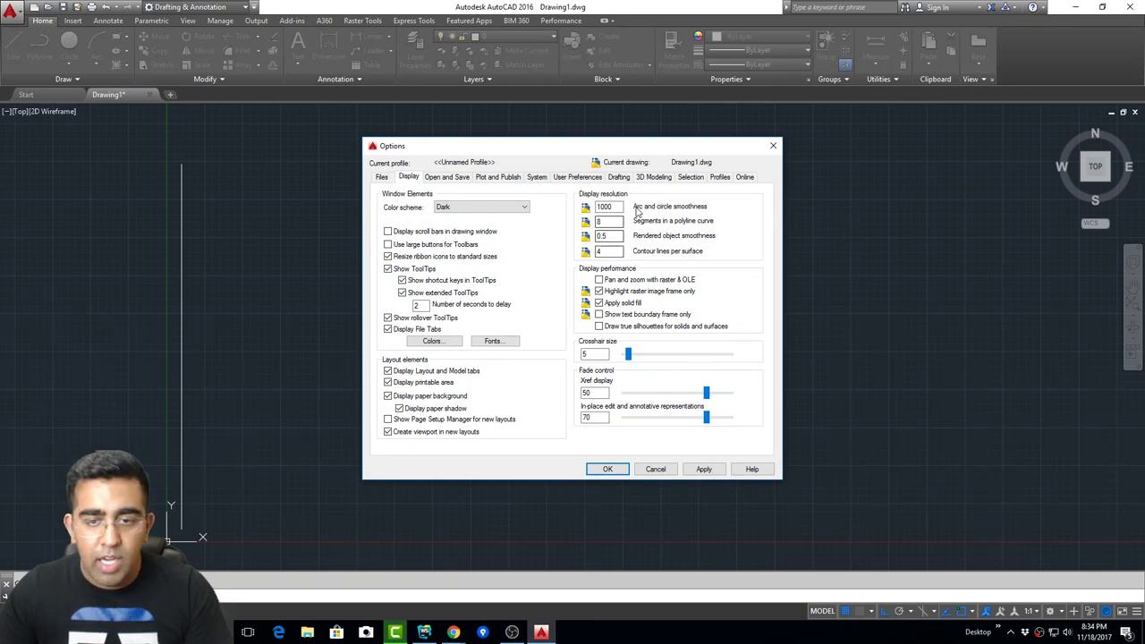
left_click(689, 178)
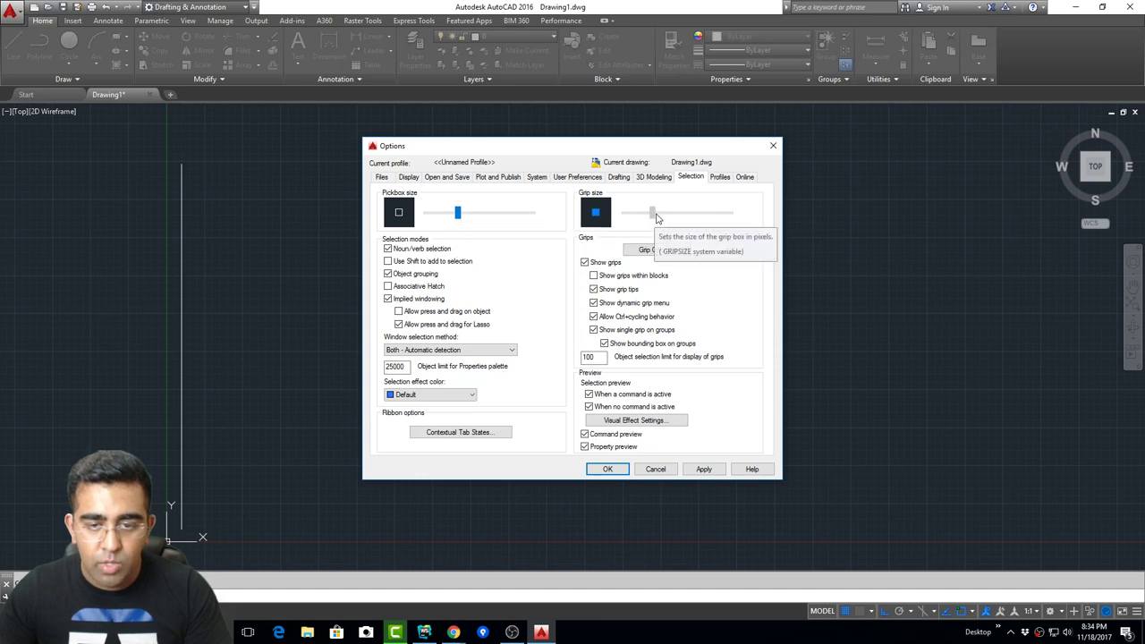
left_click(618, 176)
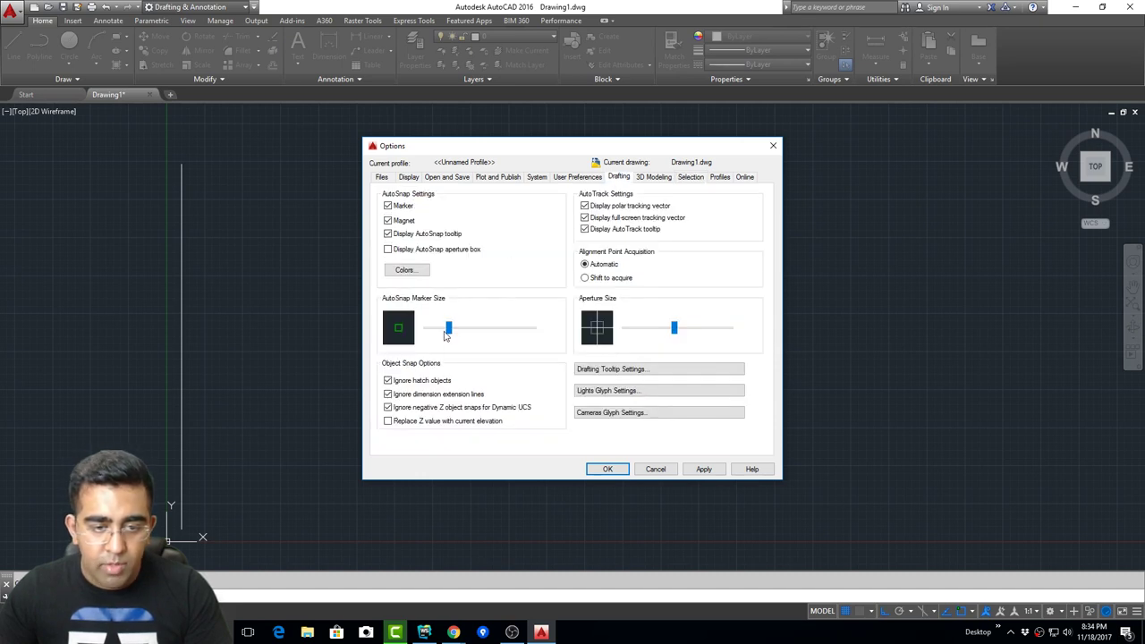
left_click_drag(447, 329, 454, 329)
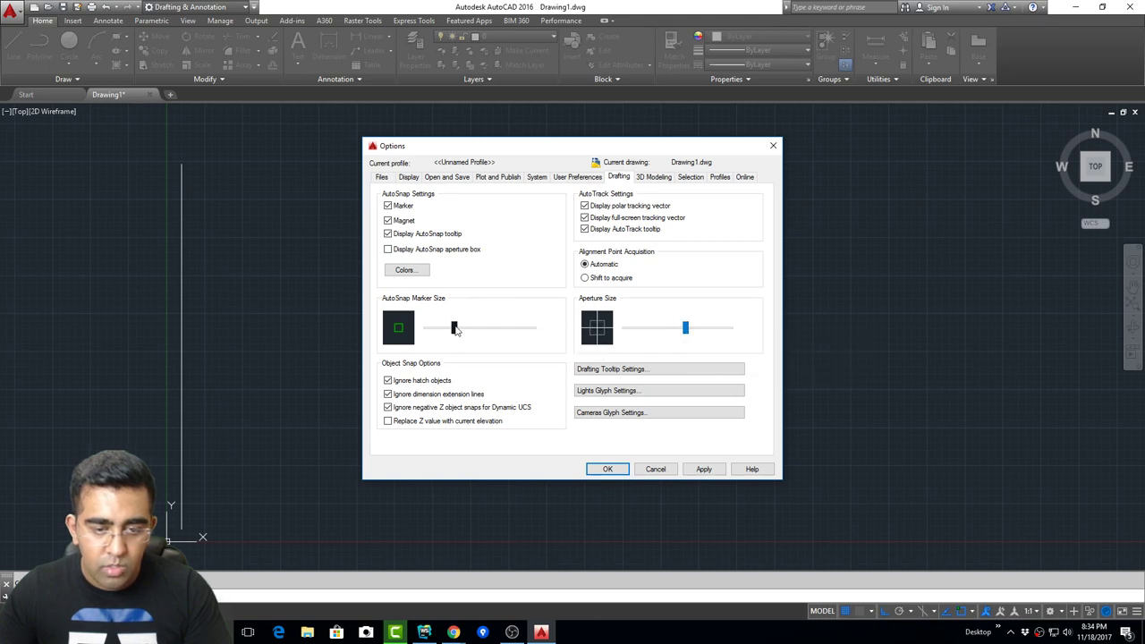
left_click(704, 470)
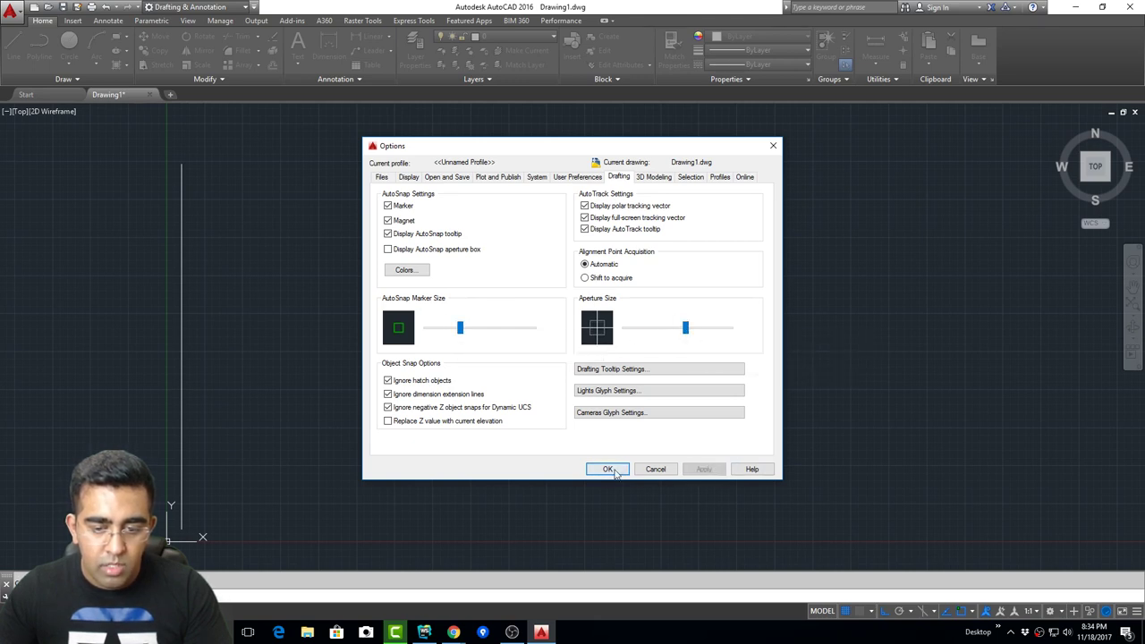
left_click(612, 470)
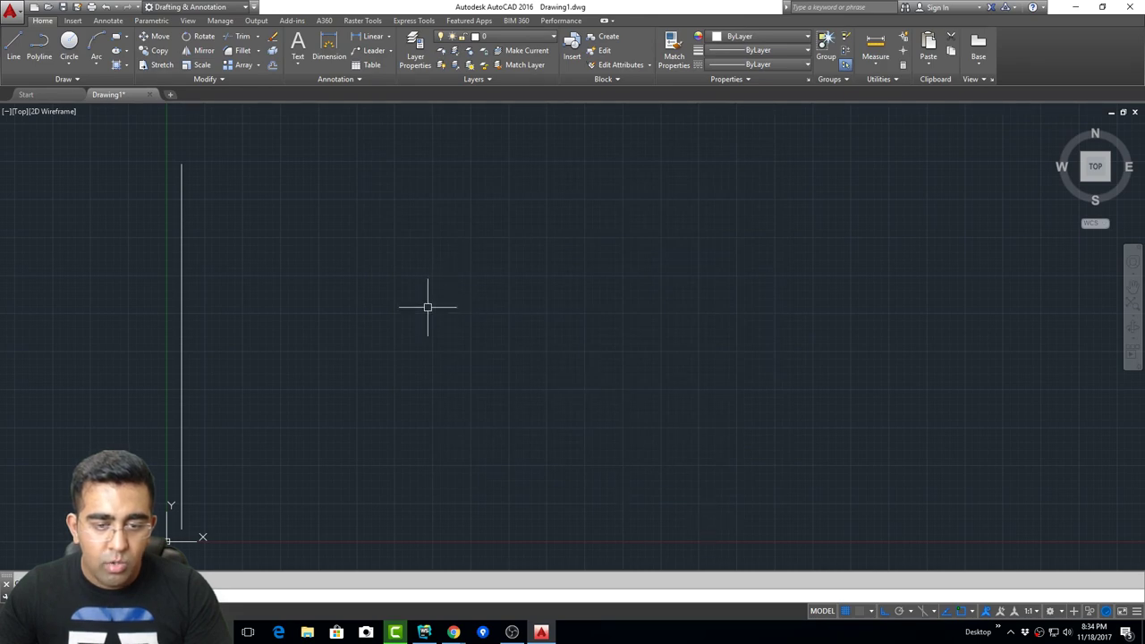
- Make the aperture size slightly smaller, apply, and open Right-Click Customization under User Preferences
right_click(427, 307)
left_click(519, 521)
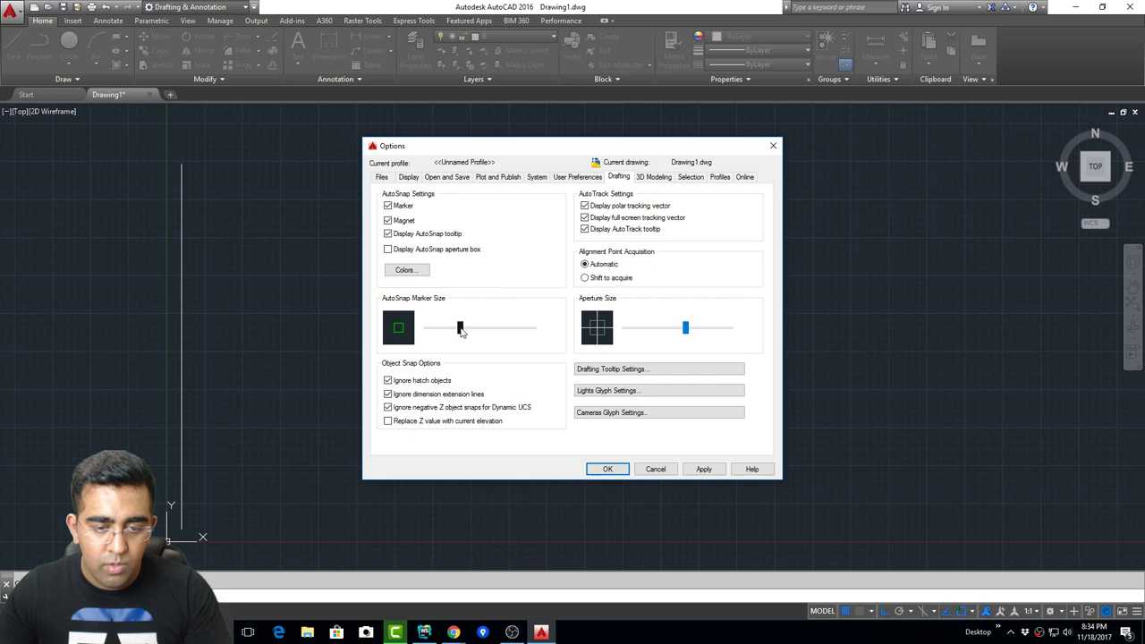
left_click_drag(678, 331, 672, 331)
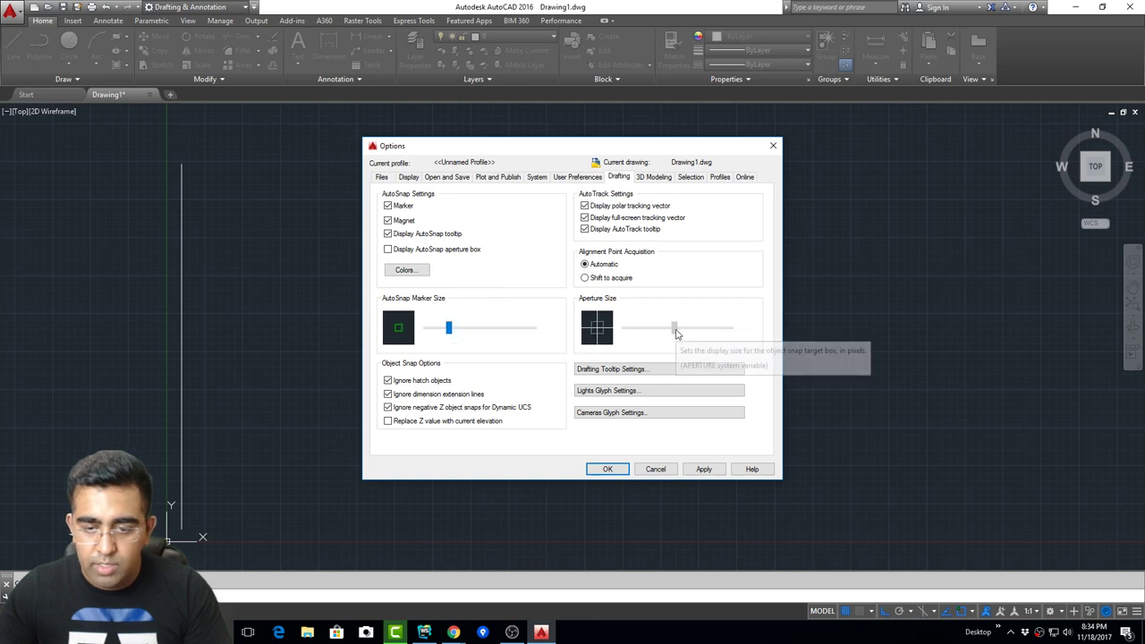
left_click(705, 470)
left_click(573, 178)
left_click(438, 239)
- Turn on time-sensitive right-click and save it, dismissing recorder windows covering AutoCAD
left_click(473, 207)
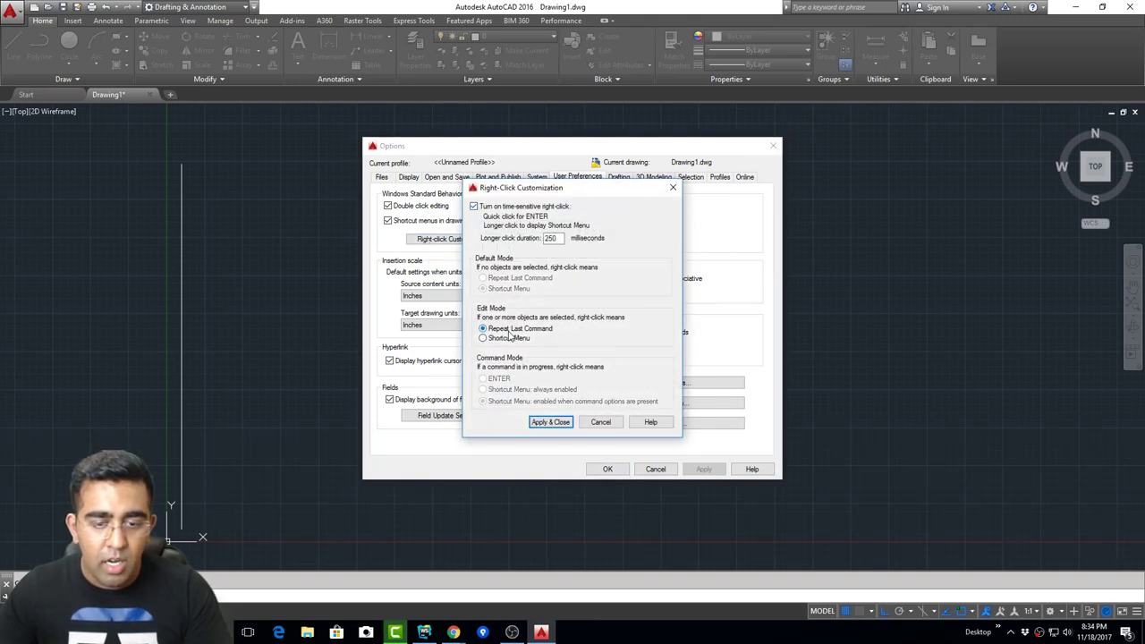
left_click(551, 423)
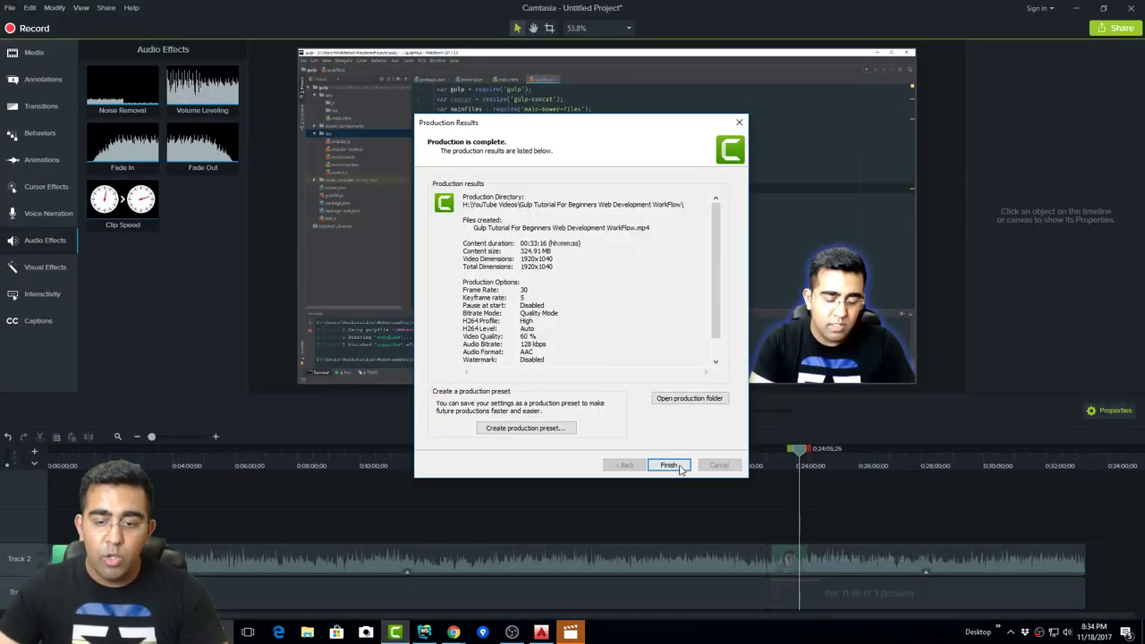
left_click(678, 467)
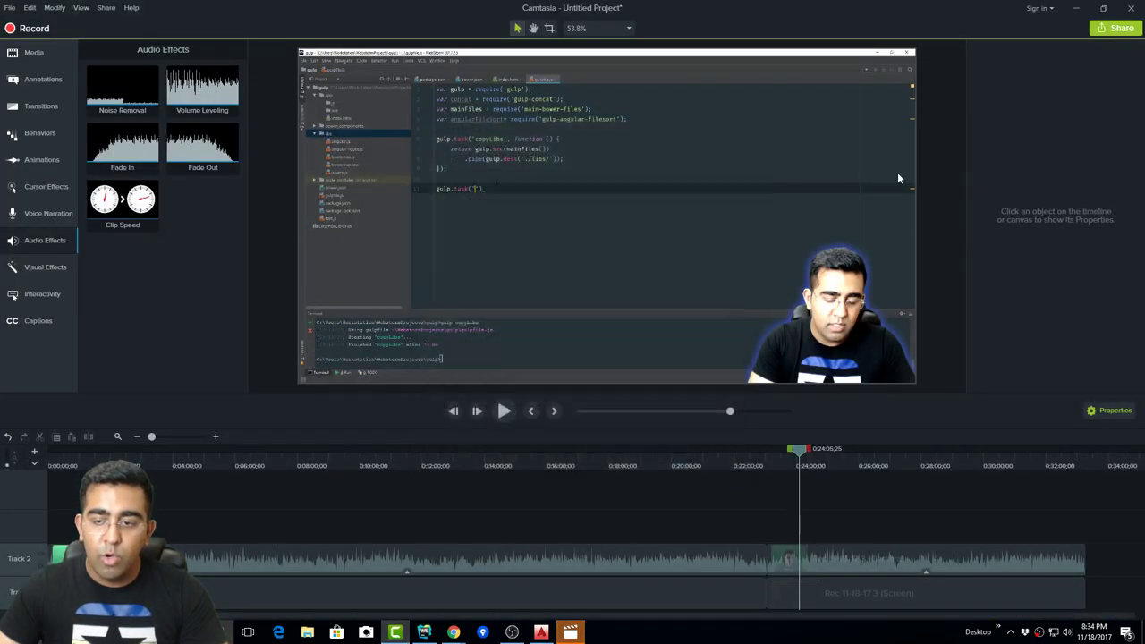
left_click(1076, 11)
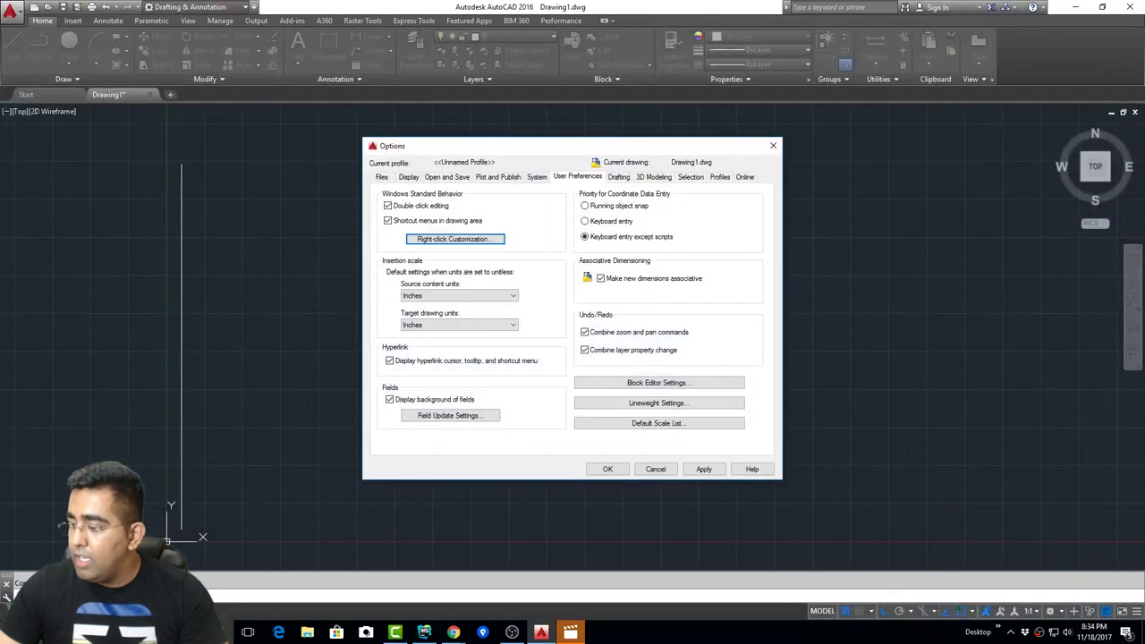
left_click(570, 631)
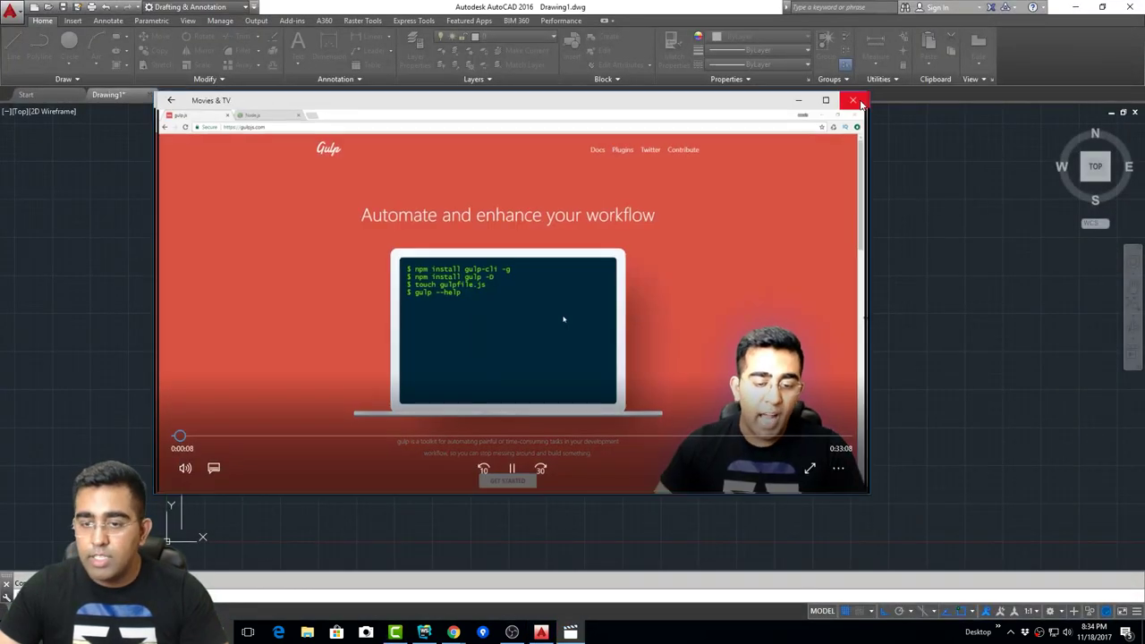
left_click(854, 101)
- Apply and close Options, then select the vertical line
left_click_drag(474, 151, 487, 163)
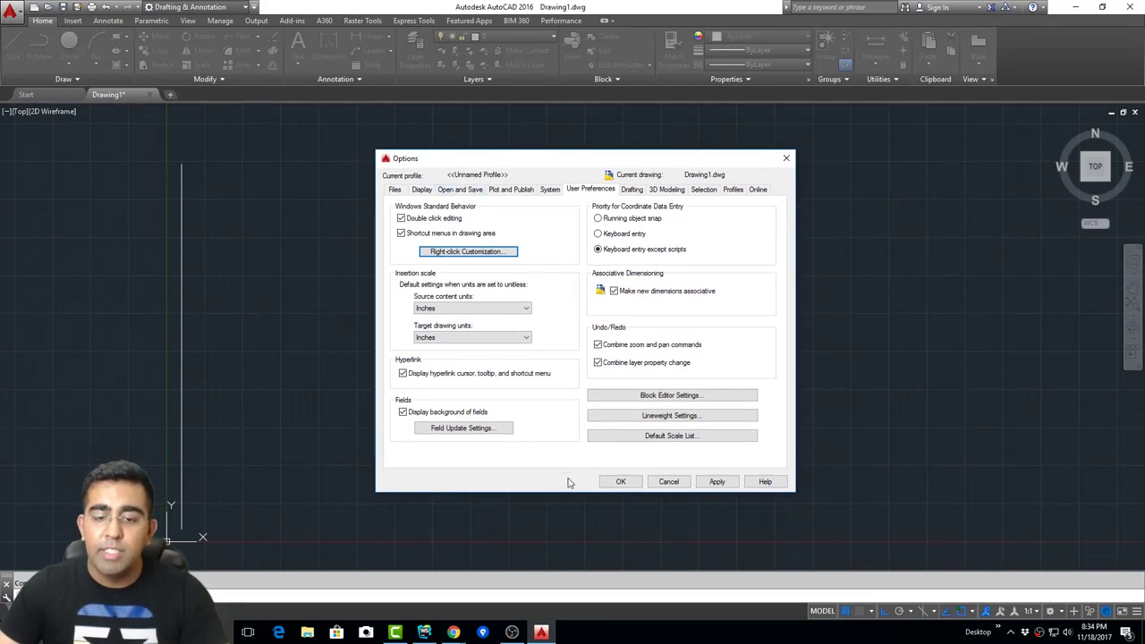
left_click(716, 482)
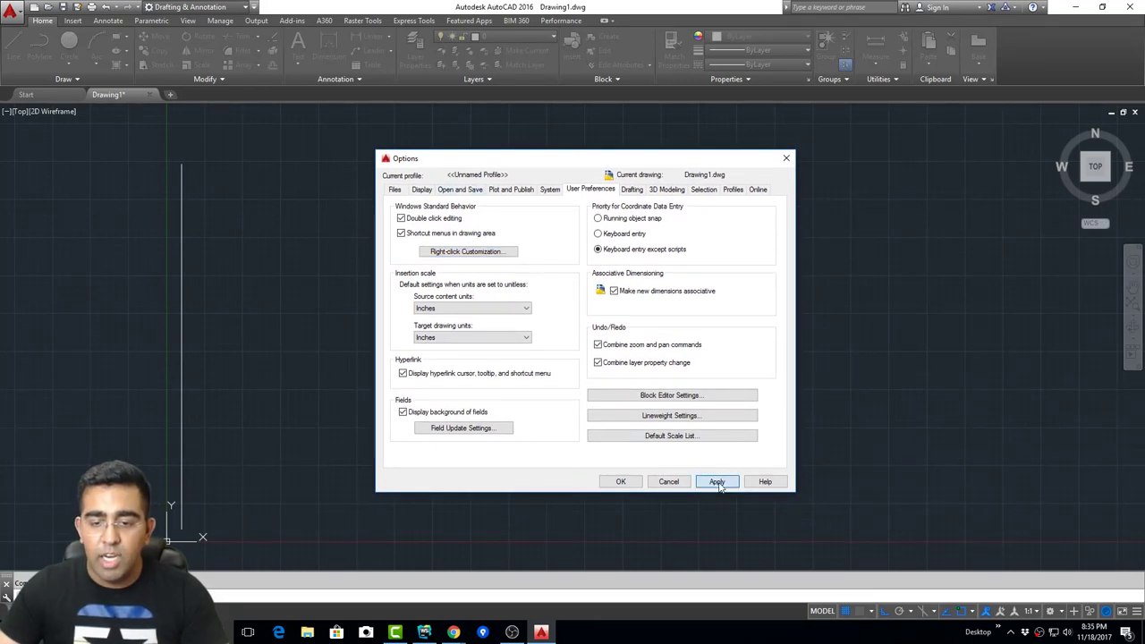
left_click(620, 482)
scroll(252, 264, "down", 2)
left_click(207, 269)
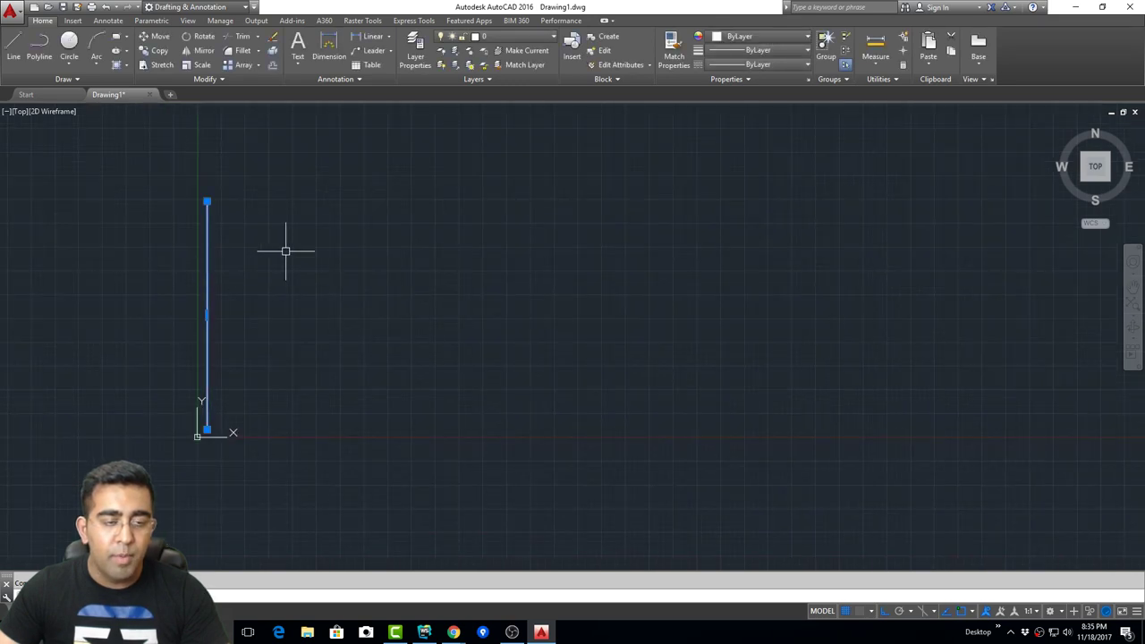
- Move the vertical line right from its bottom endpoint and turn Ortho off
left_click(155, 38)
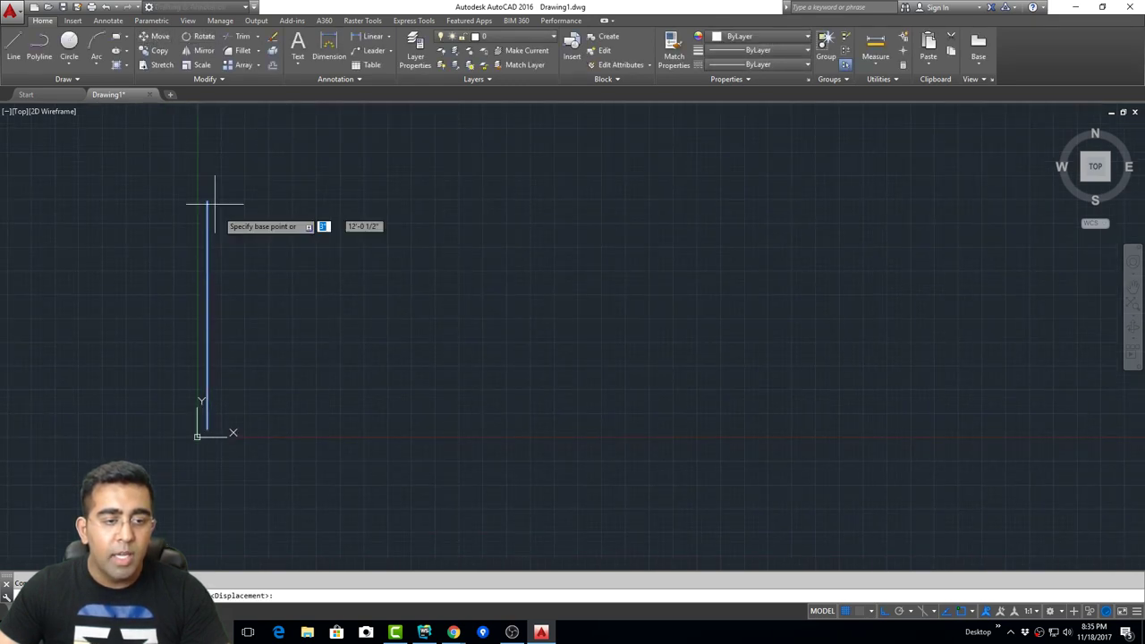
left_click(207, 433)
left_click(401, 322)
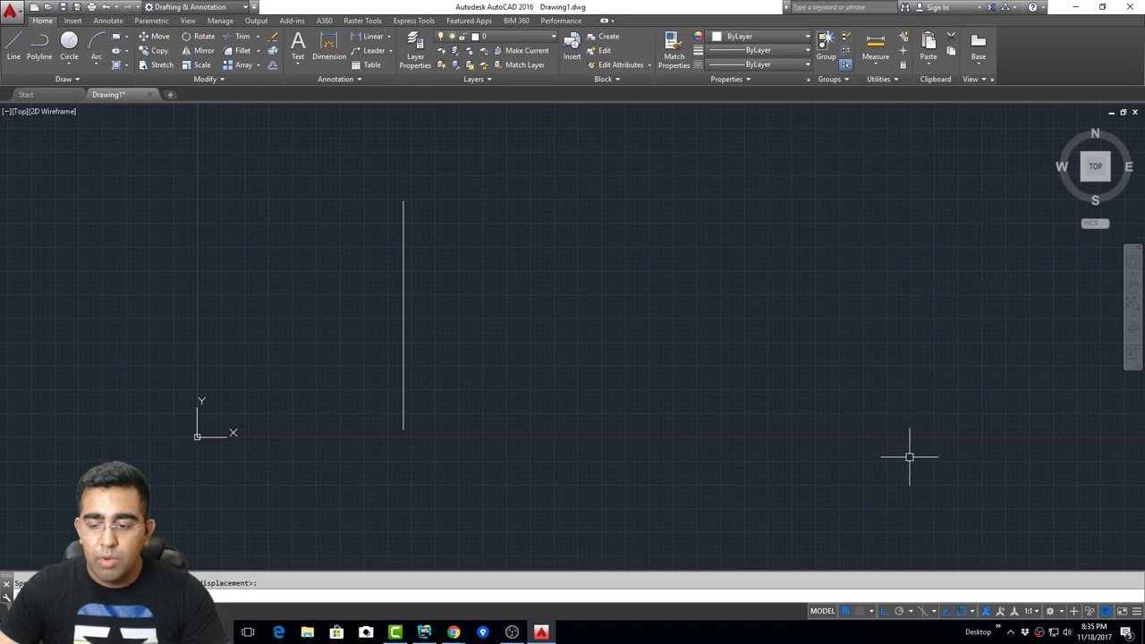
left_click(886, 614)
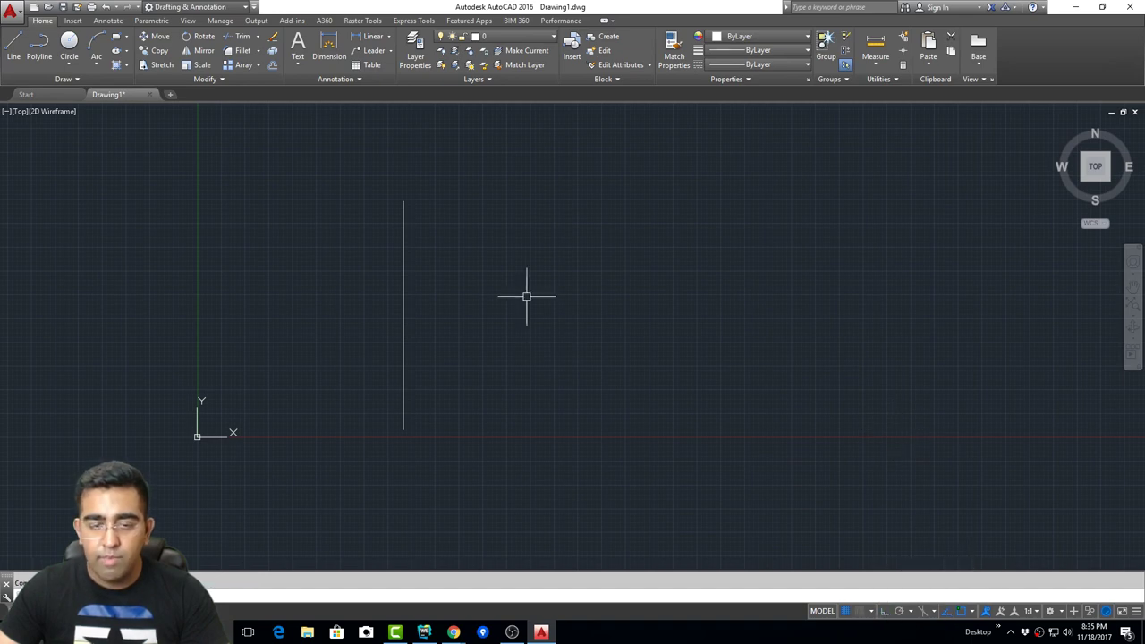
- Move the line again from its bottom end to a new position
left_click(153, 37)
left_click(403, 268)
key("Return")
left_click(403, 430)
left_click(376, 308)
scroll(537, 277, "down", 2)
scroll(396, 269, "up", 2)
scroll(396, 269, "up", 2)
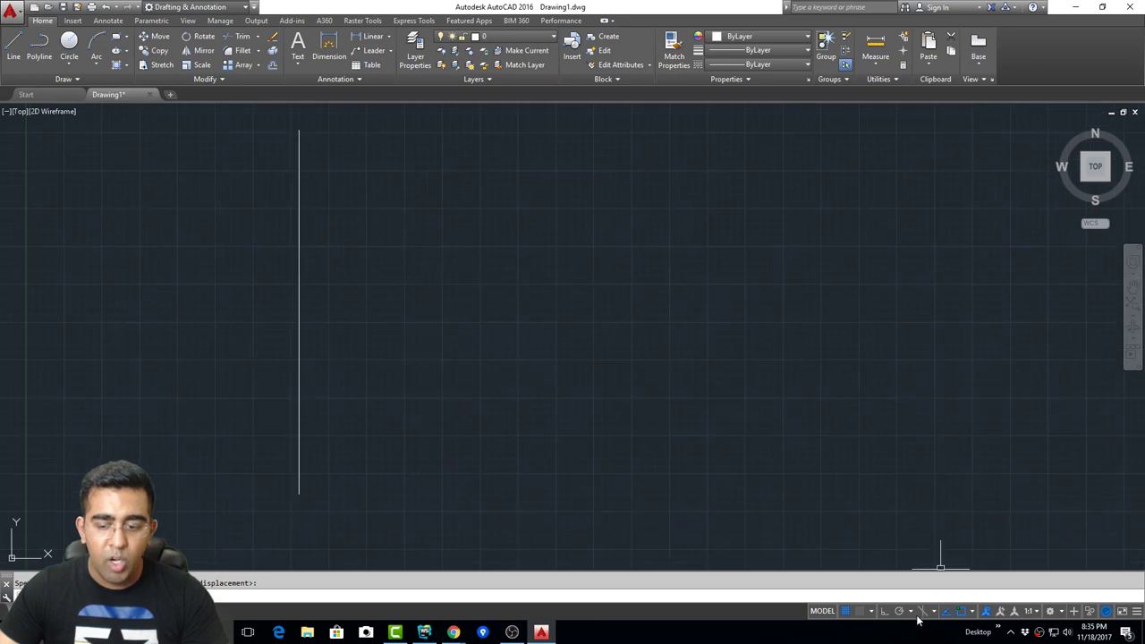
- Toggle the drawing grid off and back on, and pan the view left
left_click(847, 611)
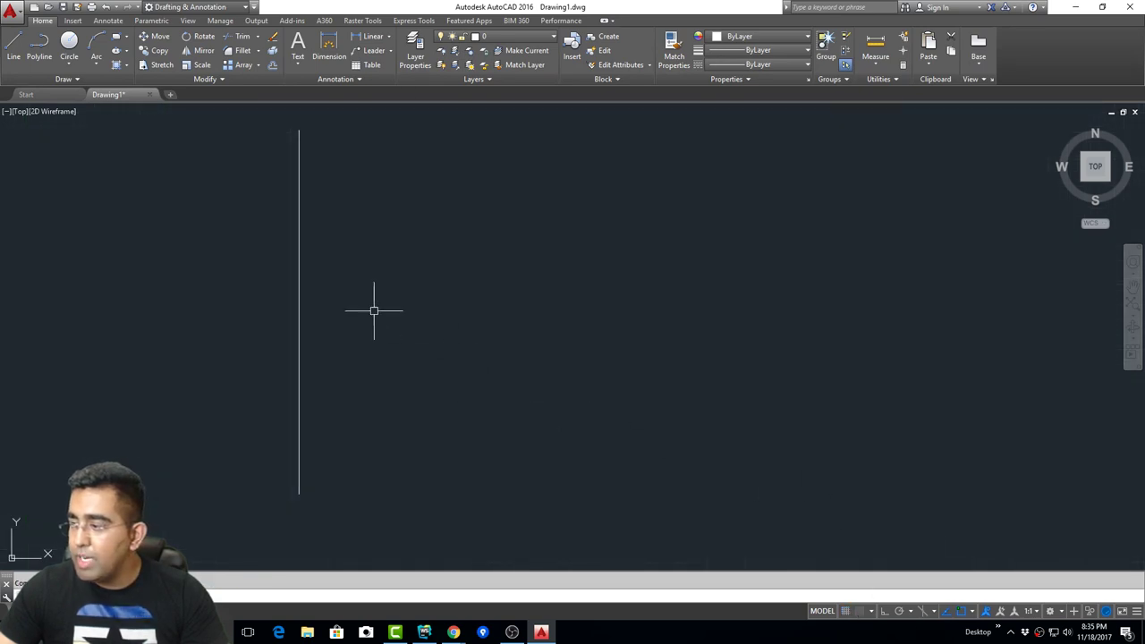
left_click(847, 612)
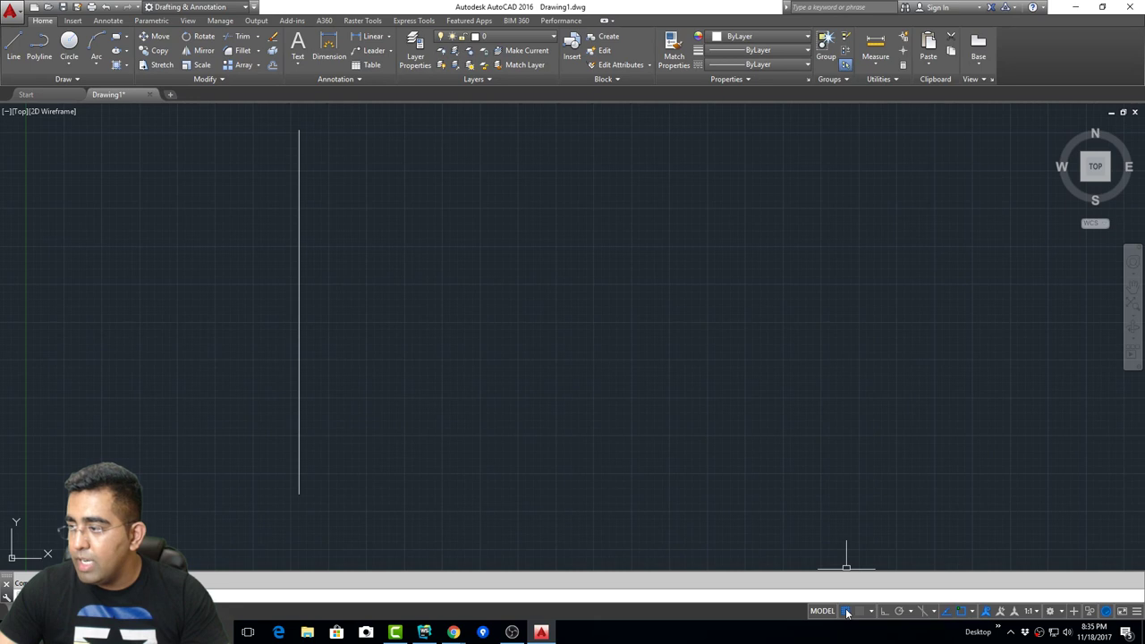
middle_click_drag(417, 222, 376, 218)
left_click(40, 45)
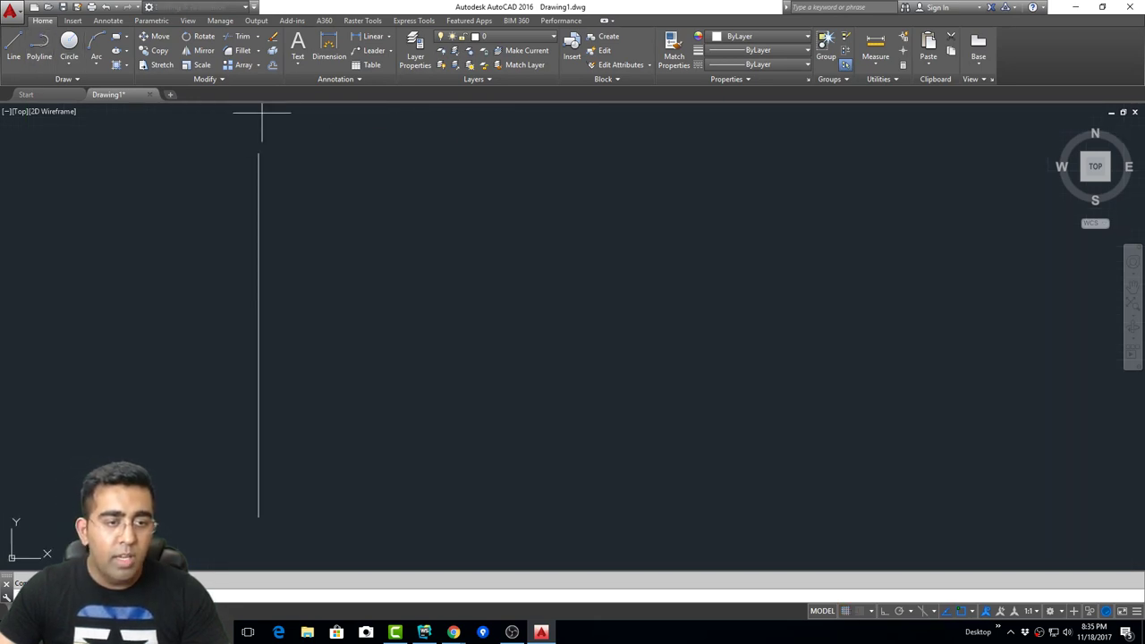
- Start a polyline at the vertical line's top and draw 10' top and right sides with Ortho
left_click(259, 154)
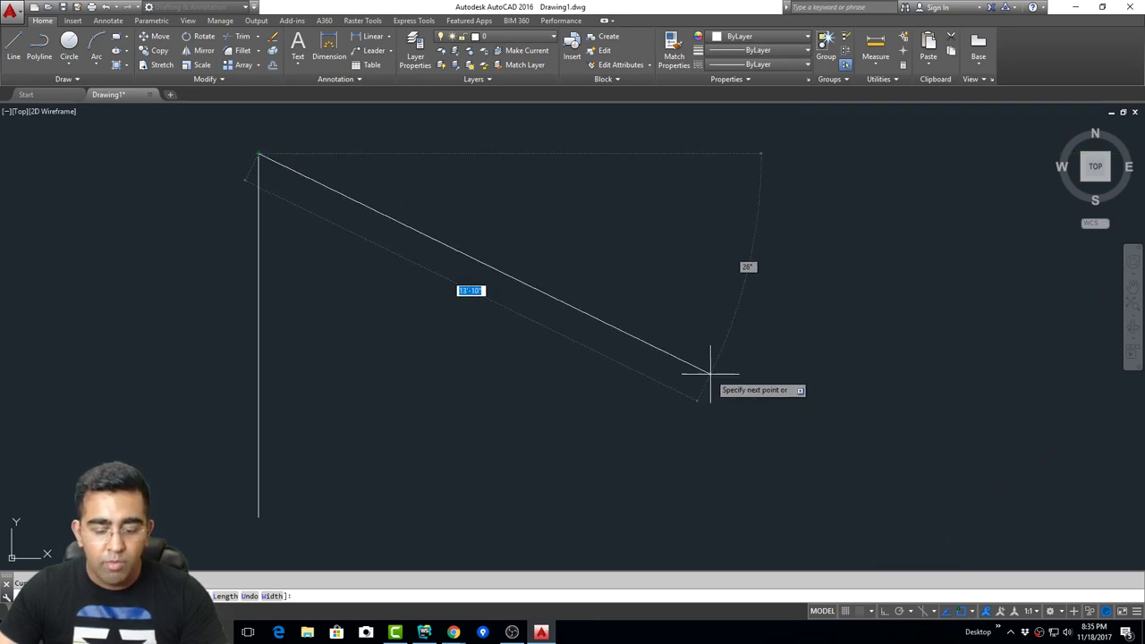
key("F8")
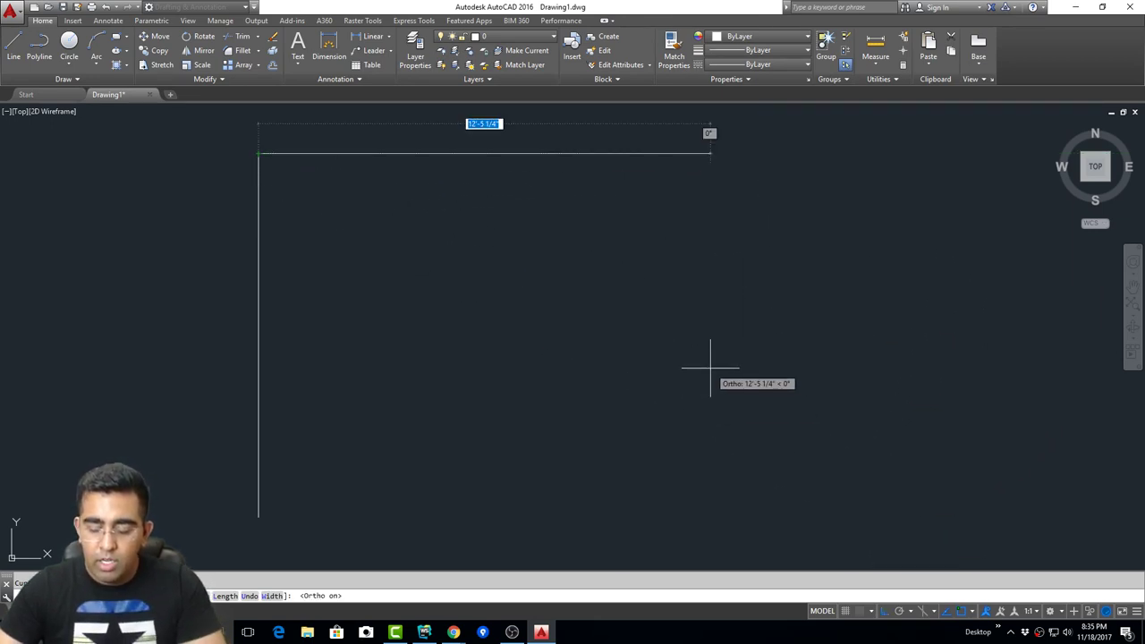
type("10")
key("Return")
scroll(689, 384, "down", 3)
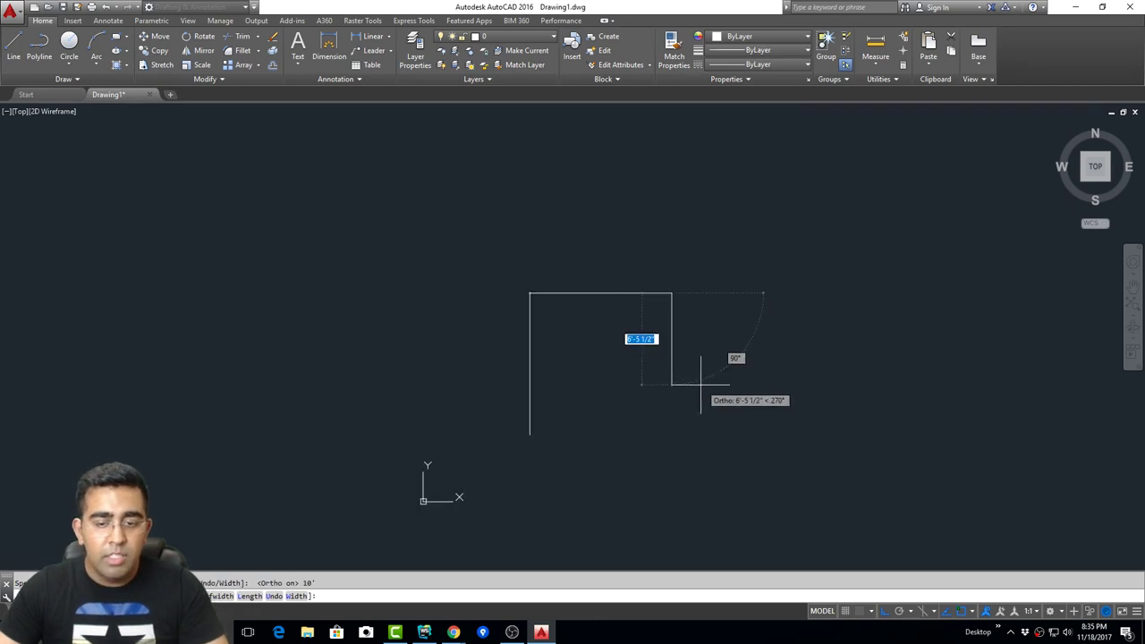
middle_click_drag(667, 435, 650, 371)
type("10")
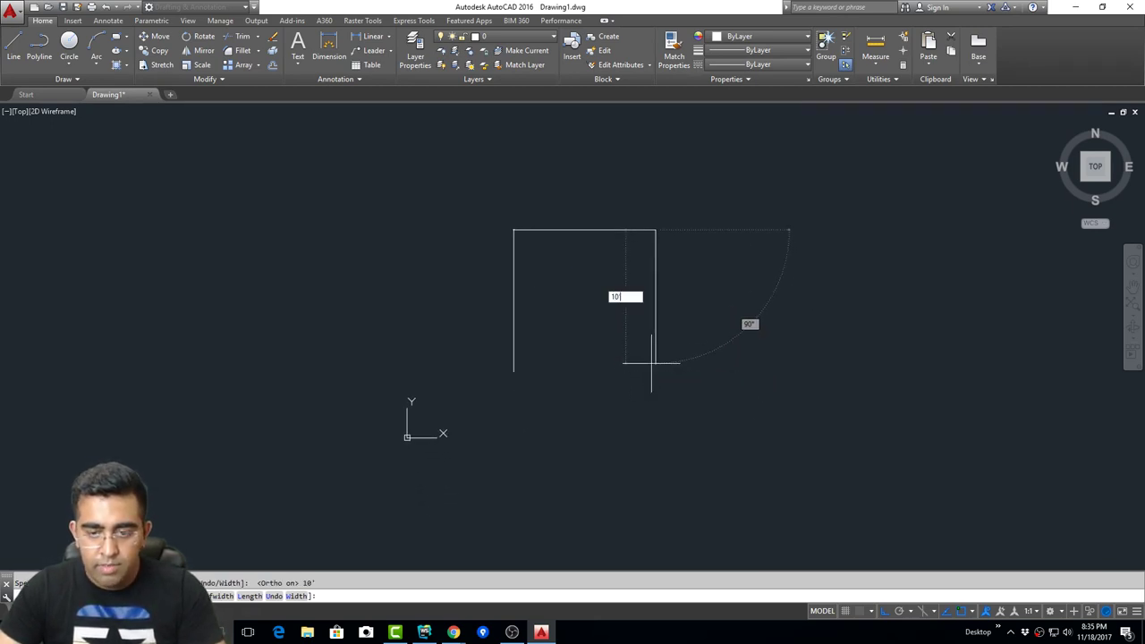
key("Return")
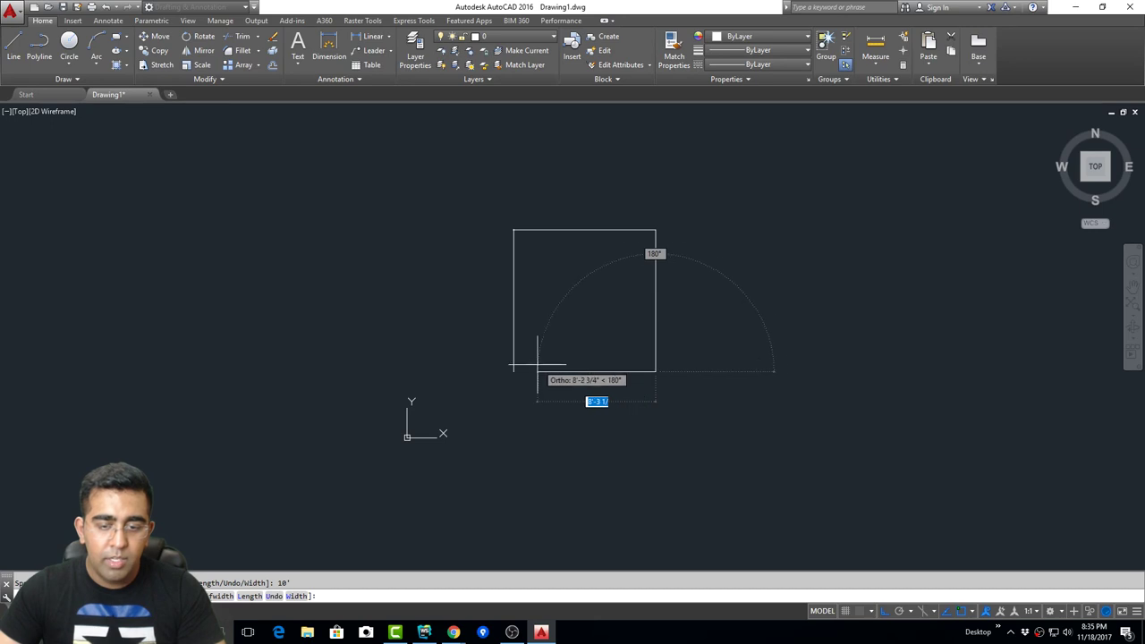
- End the bottom side at the vertical line's lower end, then centre and window-select the square
scroll(514, 371, "up", 5)
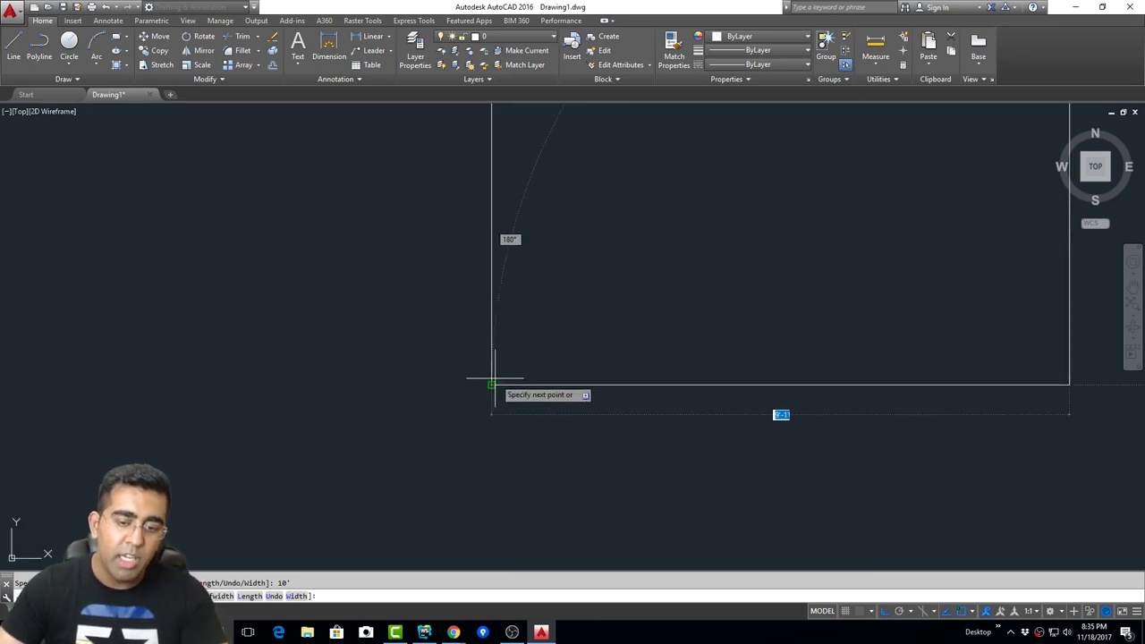
left_click(491, 384)
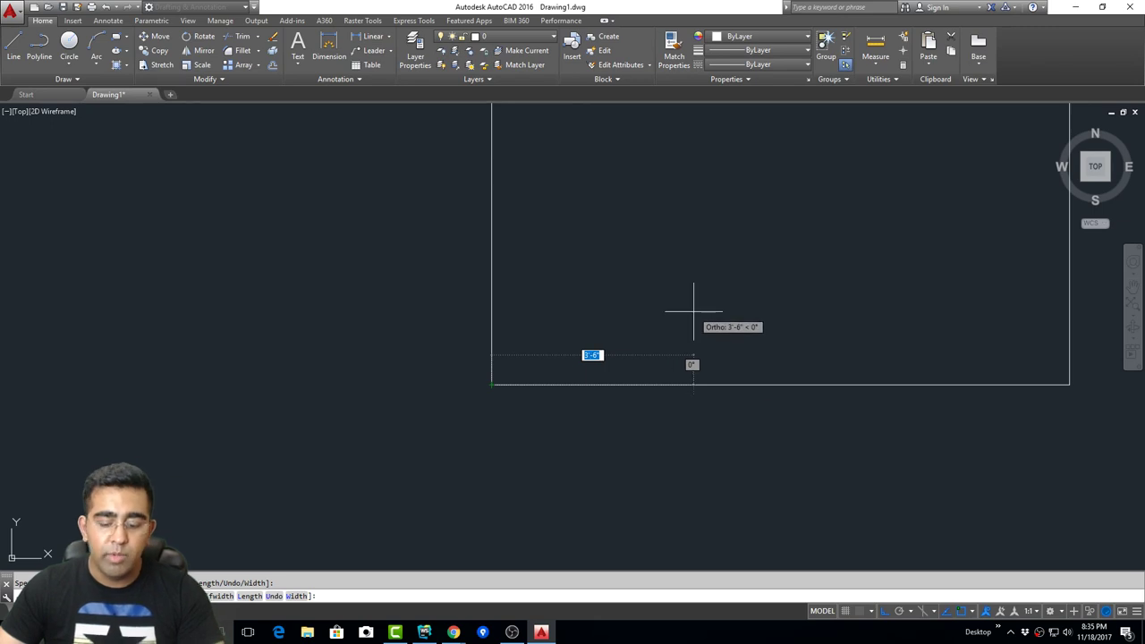
key("Return")
scroll(554, 304, "down", 4)
scroll(574, 280, "up", 2)
middle_click_drag(575, 281, 508, 312)
scroll(508, 312, "down", 2)
left_click(667, 253)
left_click(631, 274)
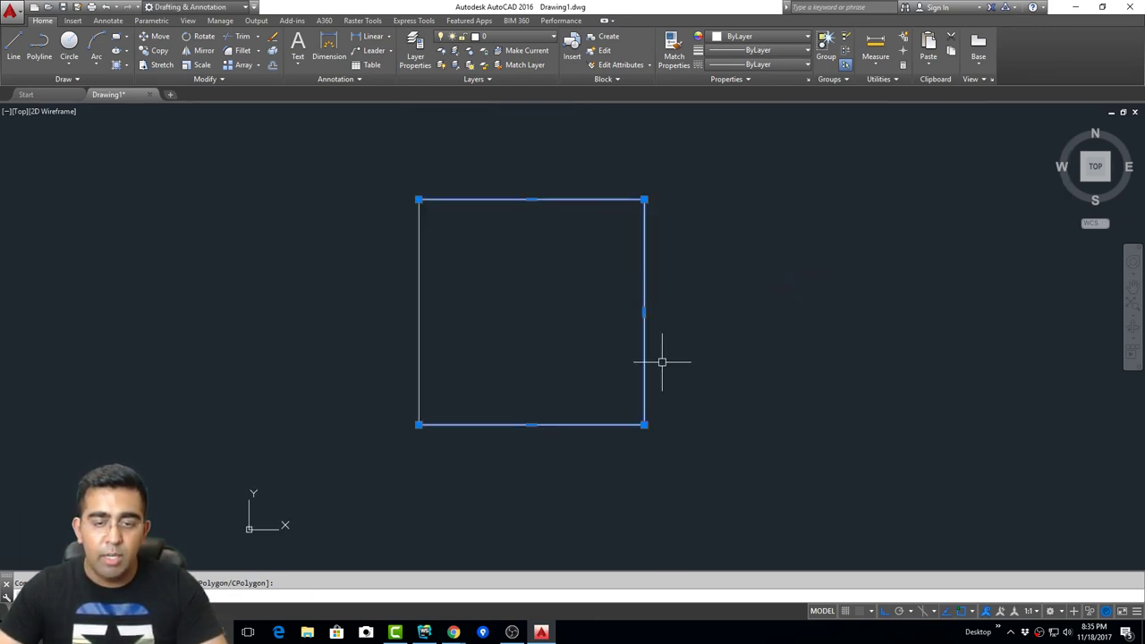
- Select the left side, then the whole square, to show the sides are separate objects
key("Escape")
left_click(419, 269)
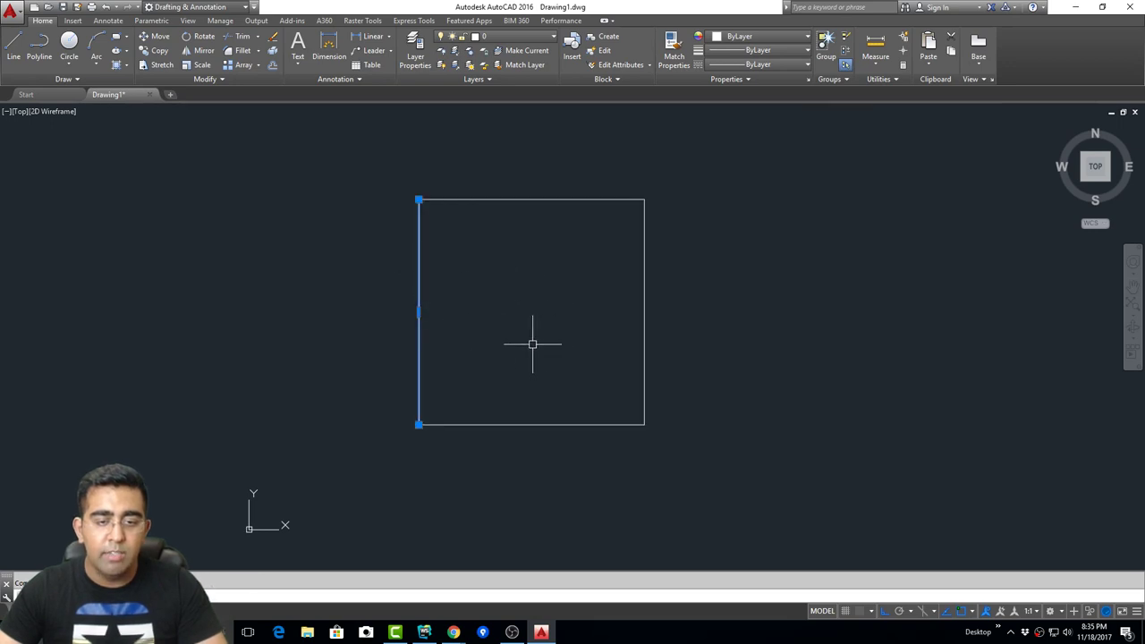
key("Escape")
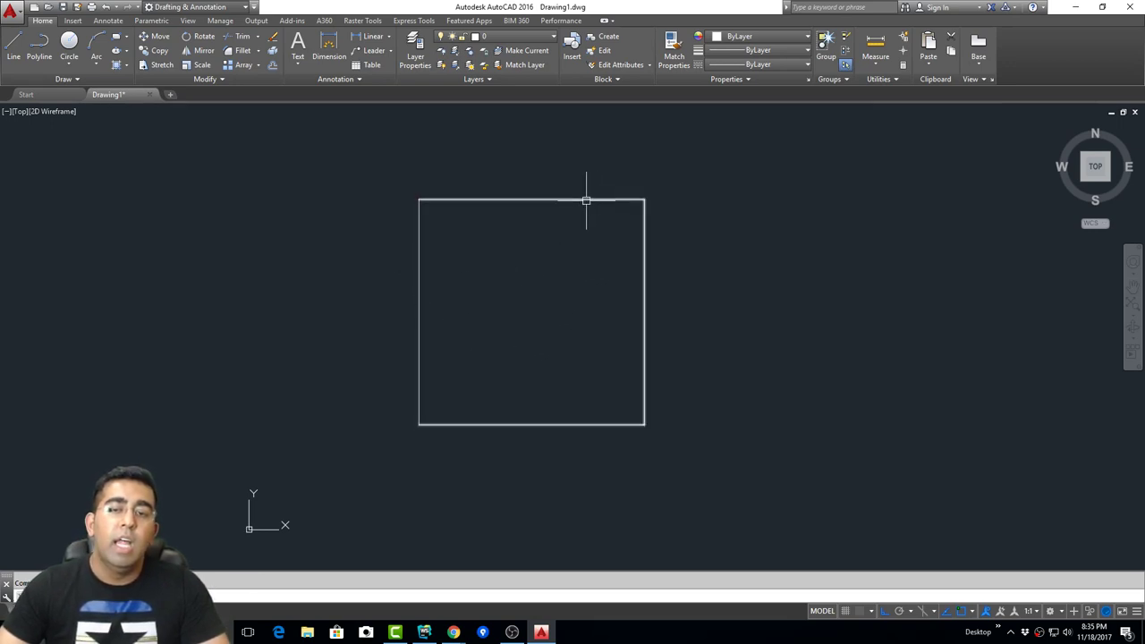
left_click(419, 253)
key("Escape")
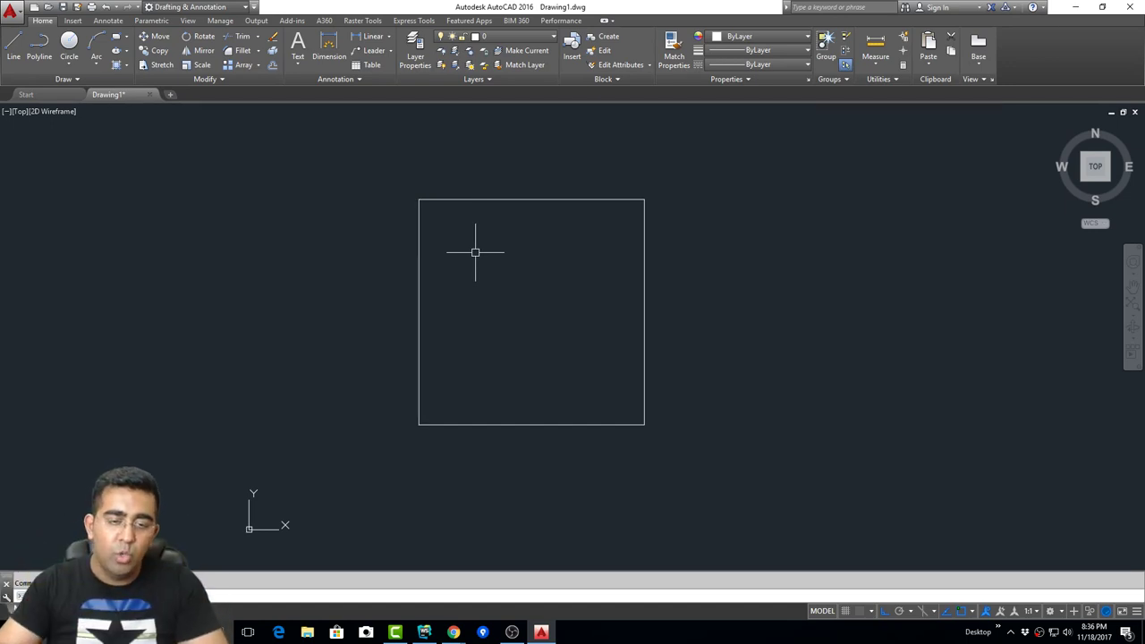
left_click(446, 224)
left_click(378, 240)
key("Escape")
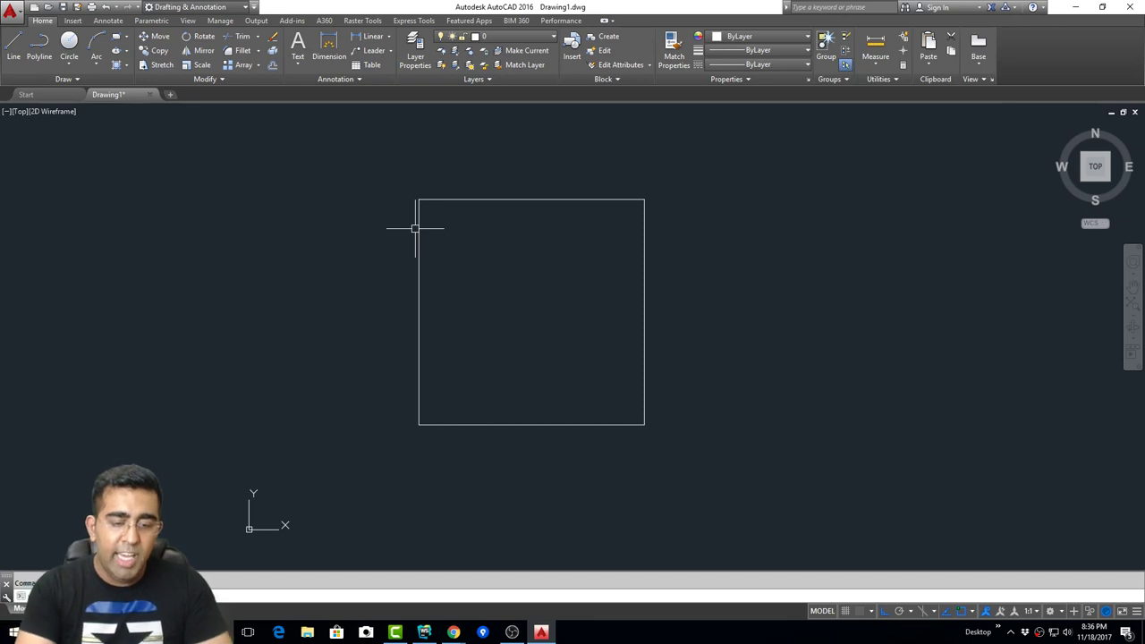
- JOIN the left side with the other three sides and check the square selects as one object
key("BackSpace")
key("BackSpace")
key("BackSpace")
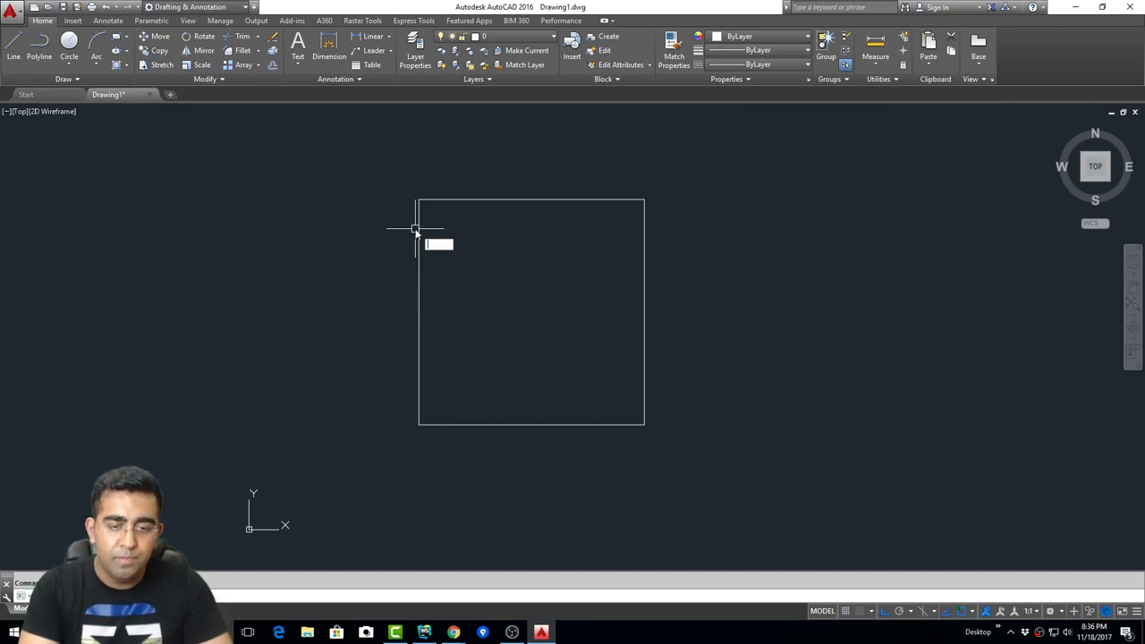
type("JOIN")
key("Return")
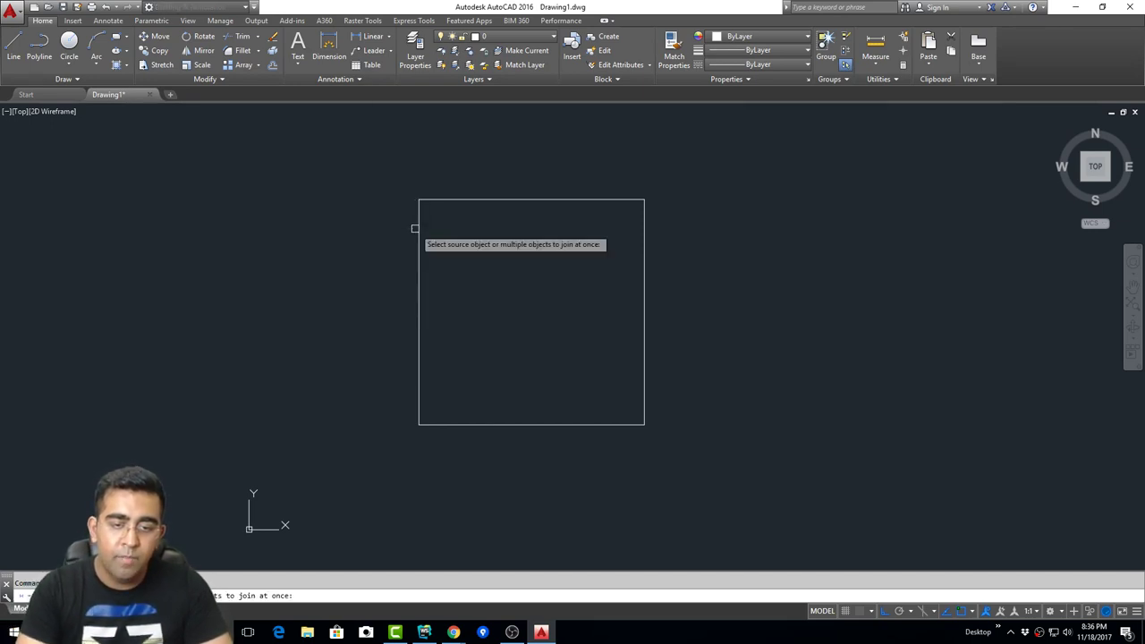
left_click(418, 225)
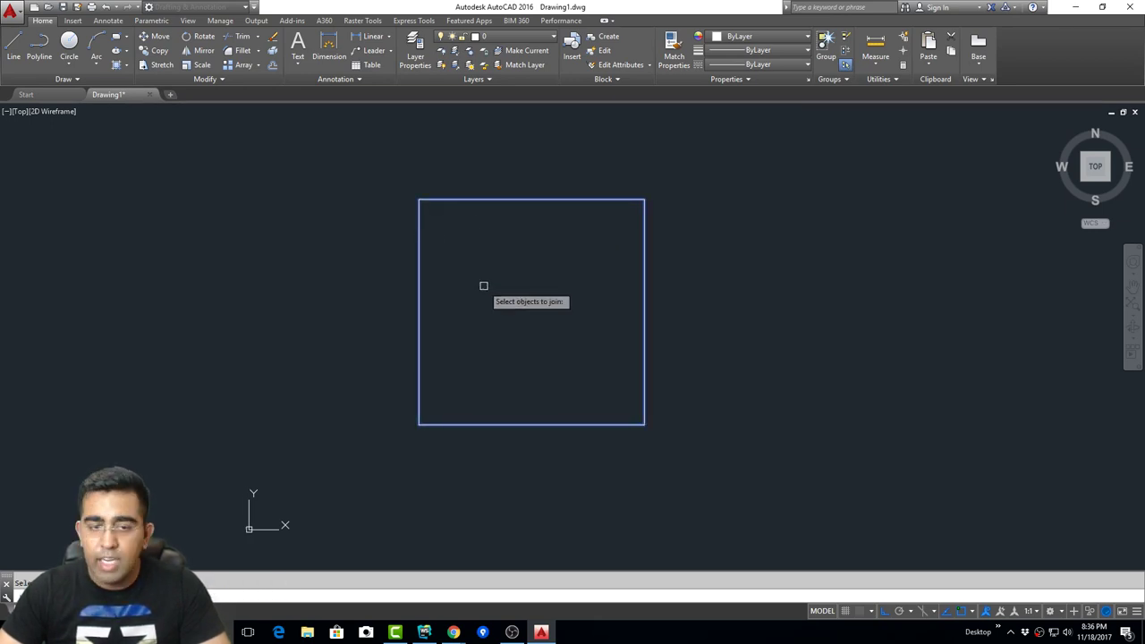
key("Return")
left_click(480, 199)
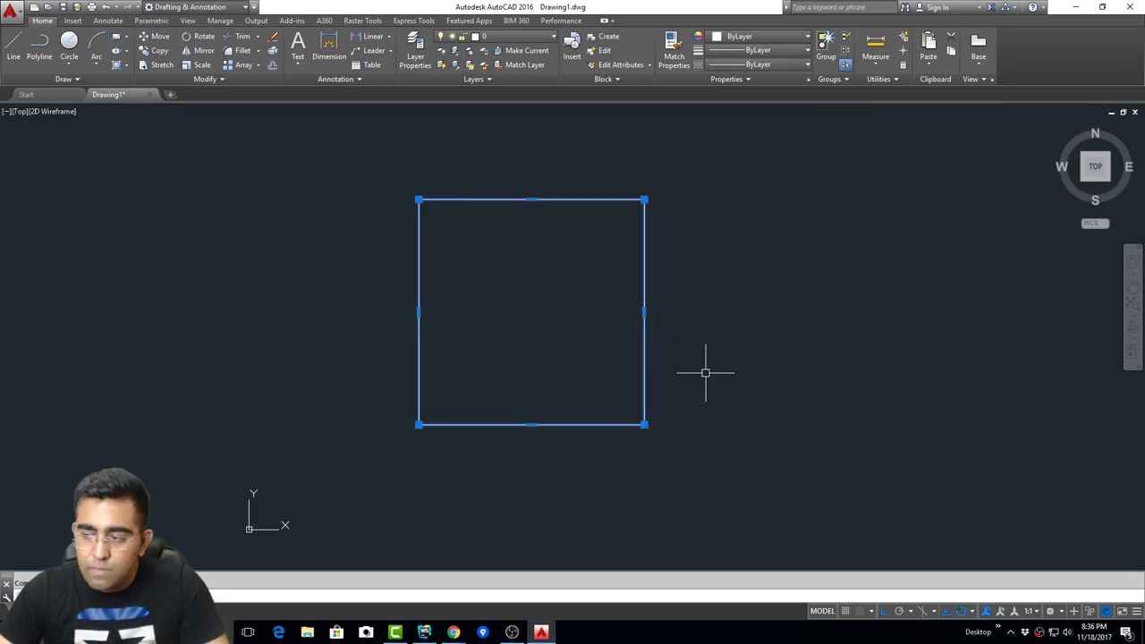
key("Escape")
- Zoom in on the square and start the Offset tool
scroll(596, 216, "up", 2)
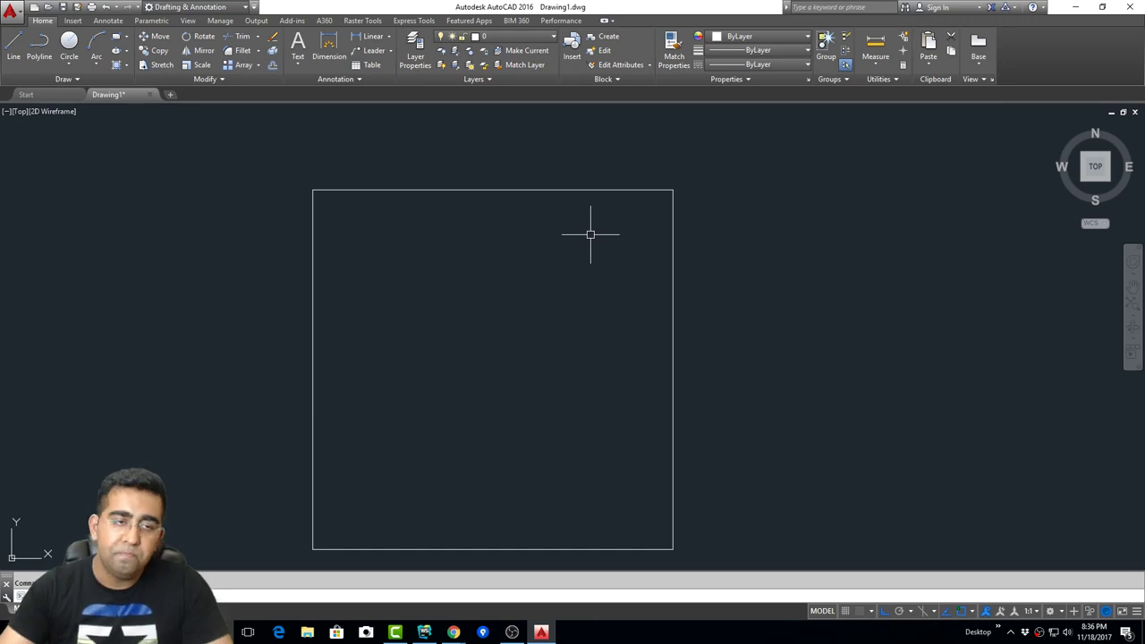
left_click(276, 67)
type("9")
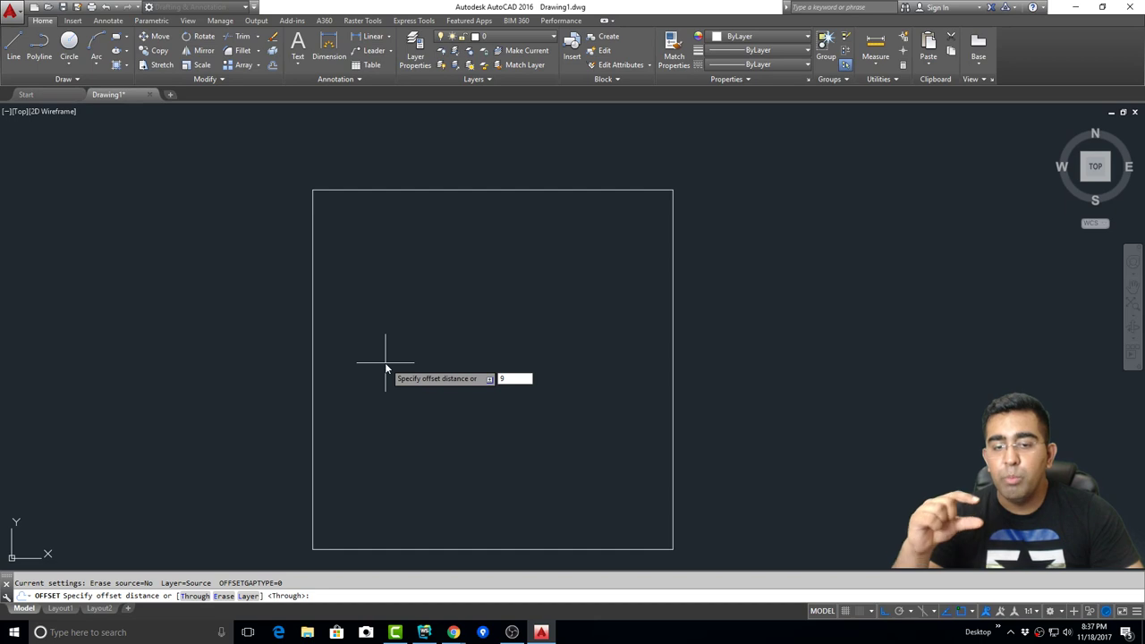
- Offset the square 9 inward to create the inner wall line, then clear the selection
key("Return")
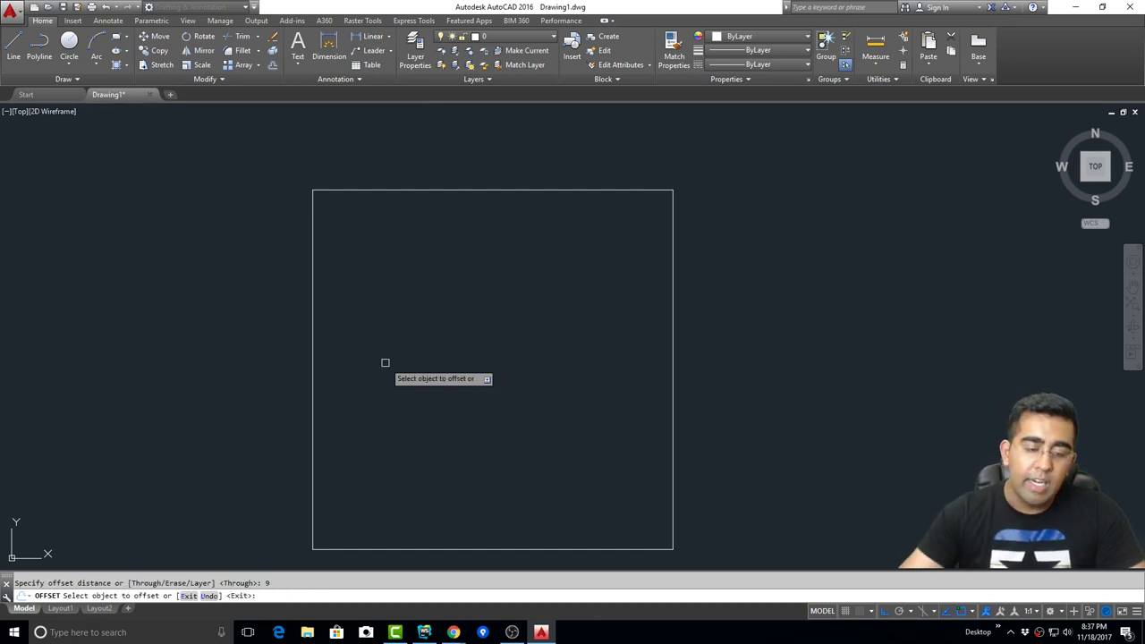
left_click(313, 322)
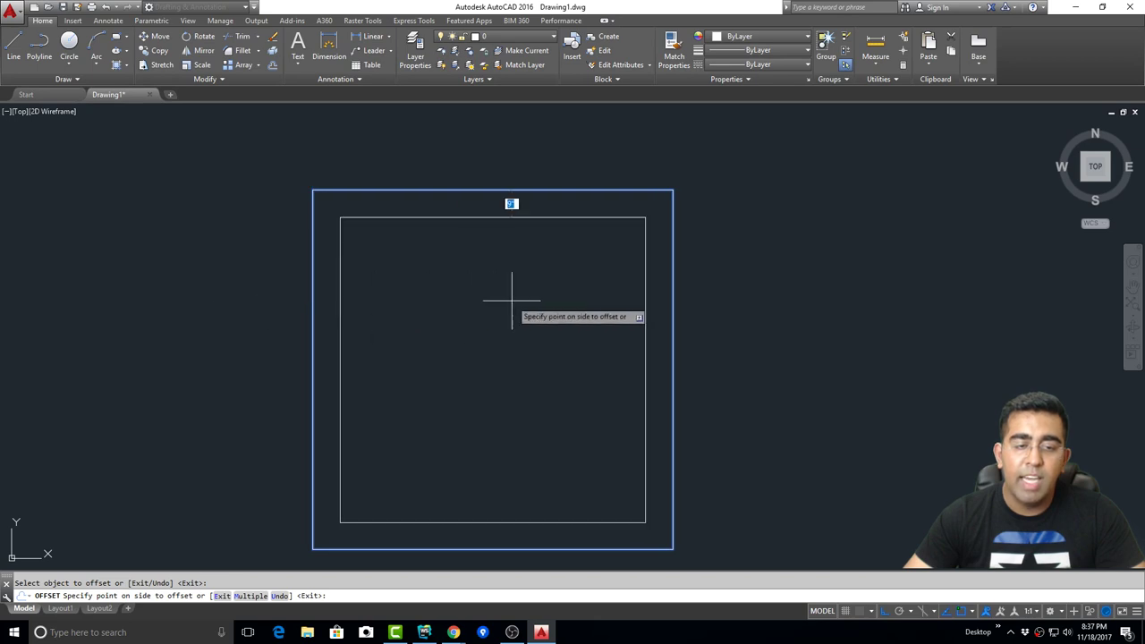
scroll(346, 336, "down", 4)
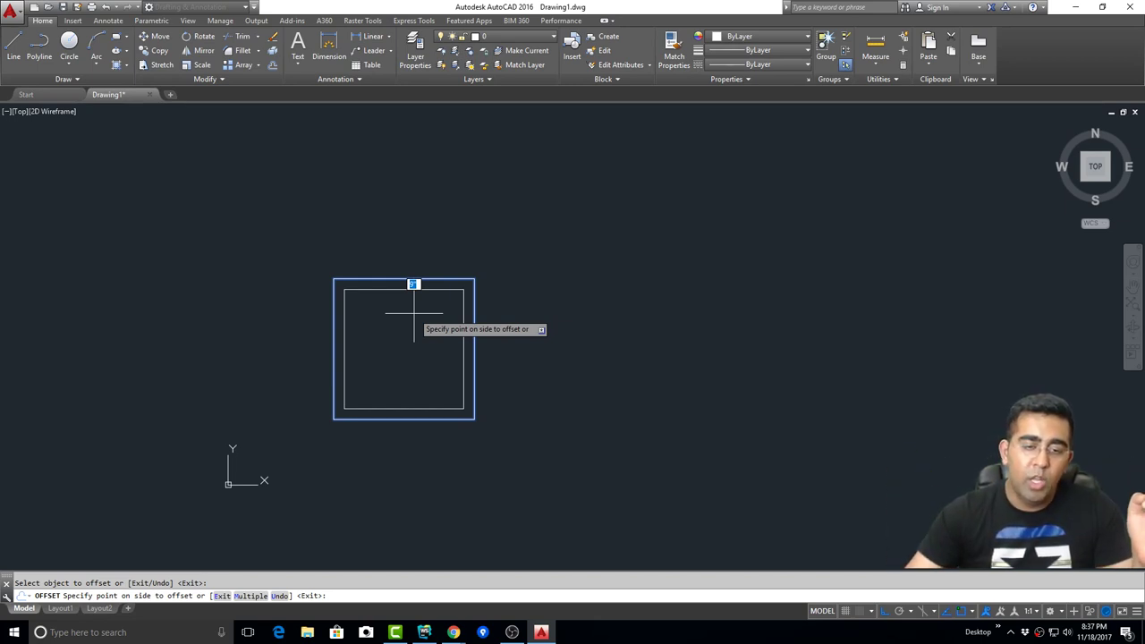
scroll(394, 335, "up", 4)
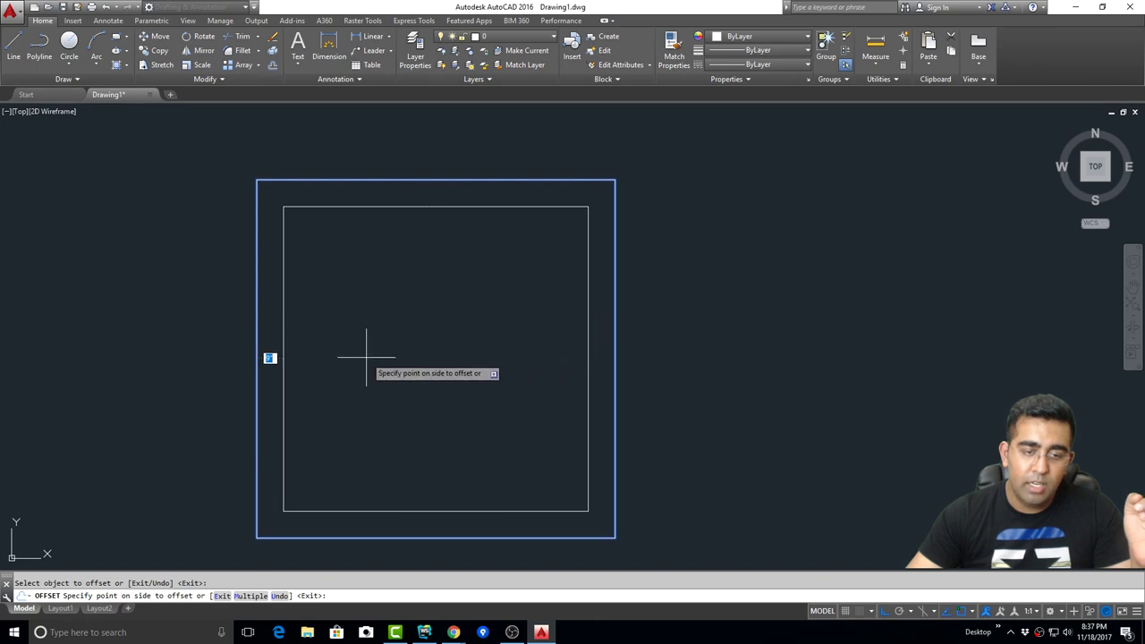
left_click(312, 338)
scroll(419, 405, "down", 4)
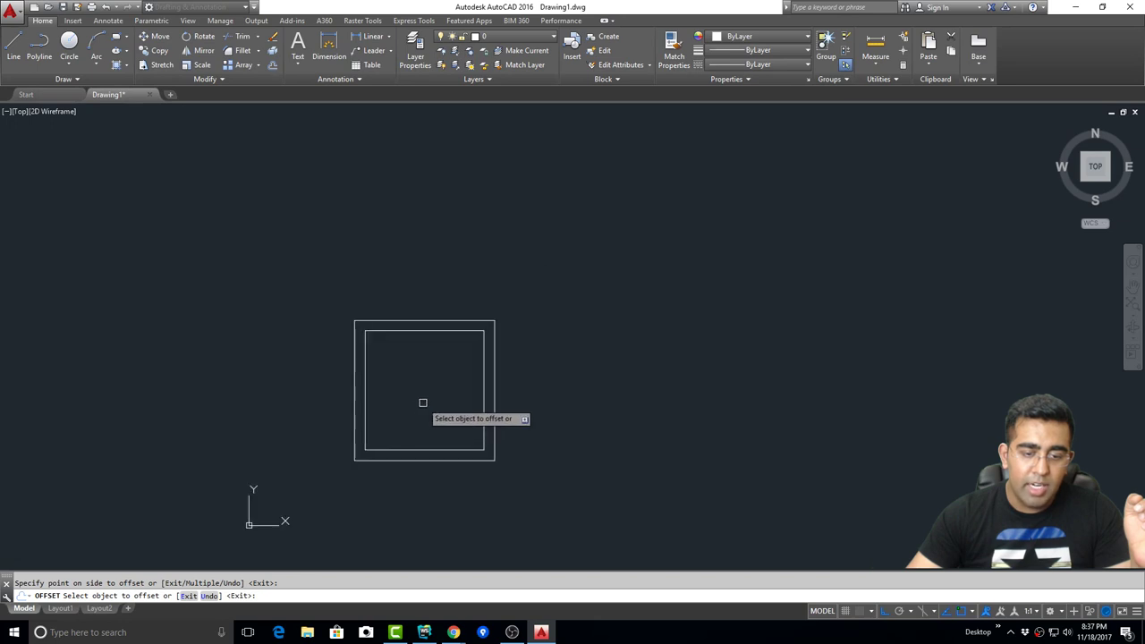
key("Return")
scroll(433, 452, "up", 2)
left_click(380, 449)
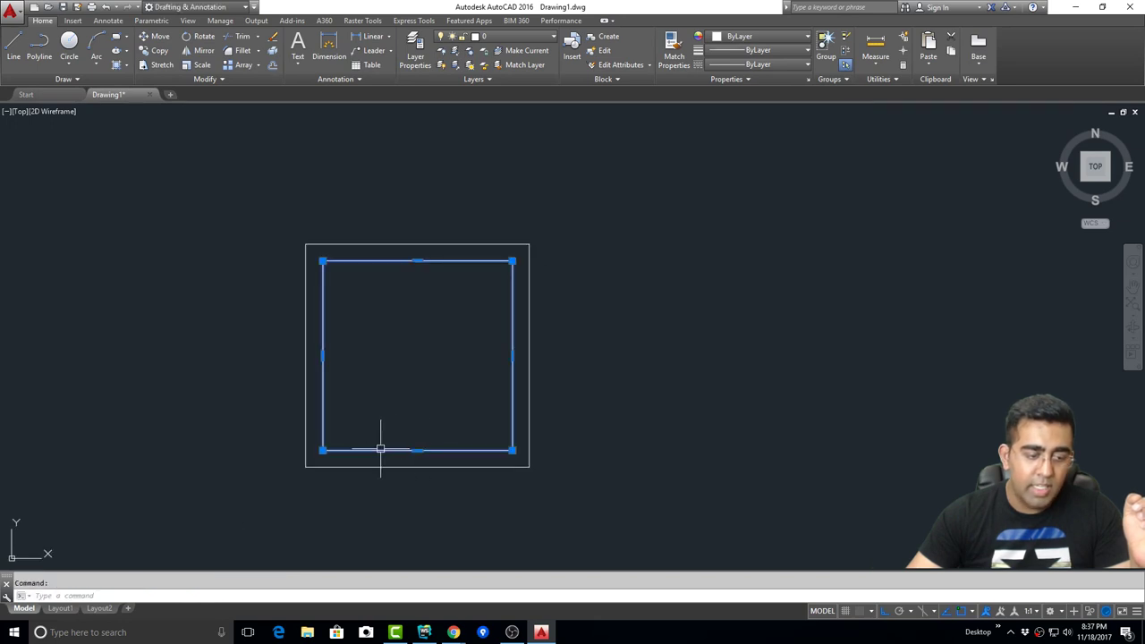
key("Escape")
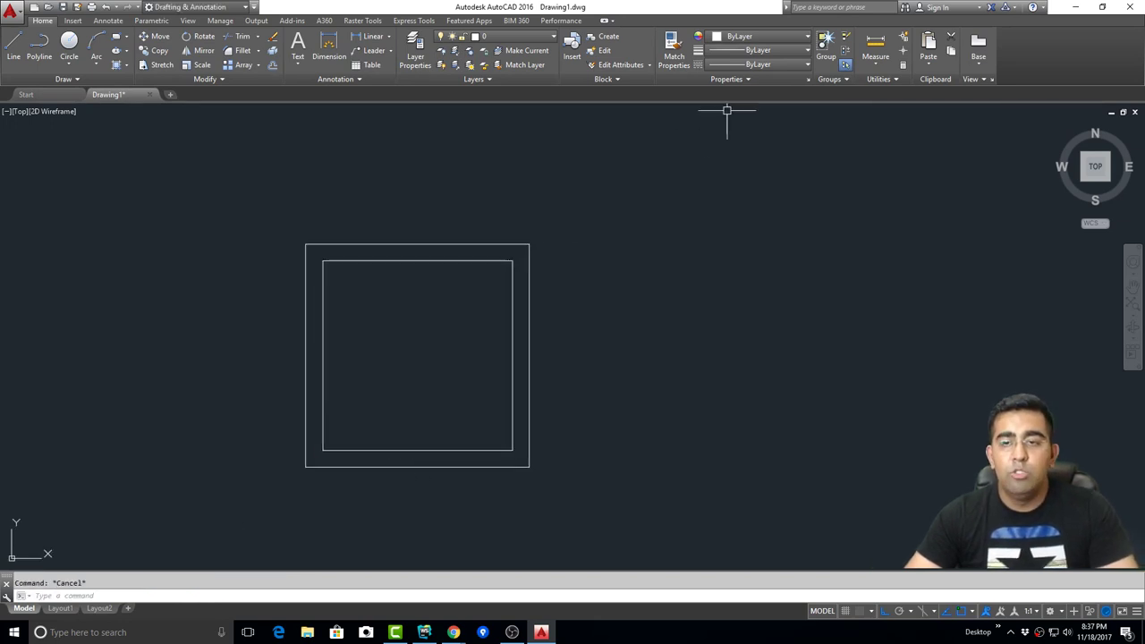
left_click(874, 45)
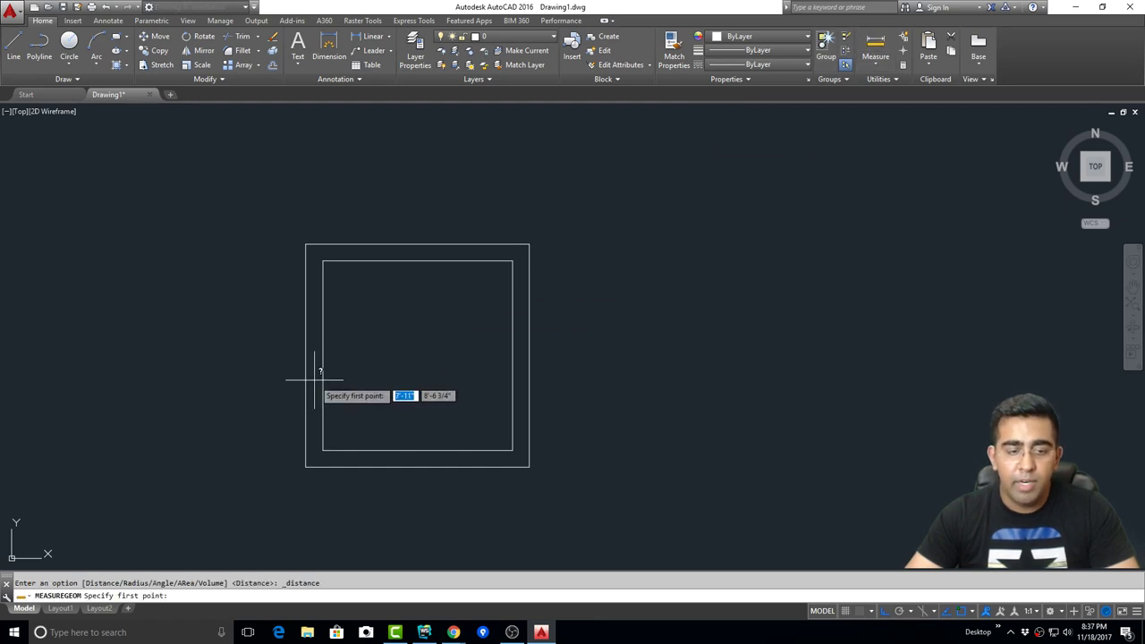
left_click(322, 450)
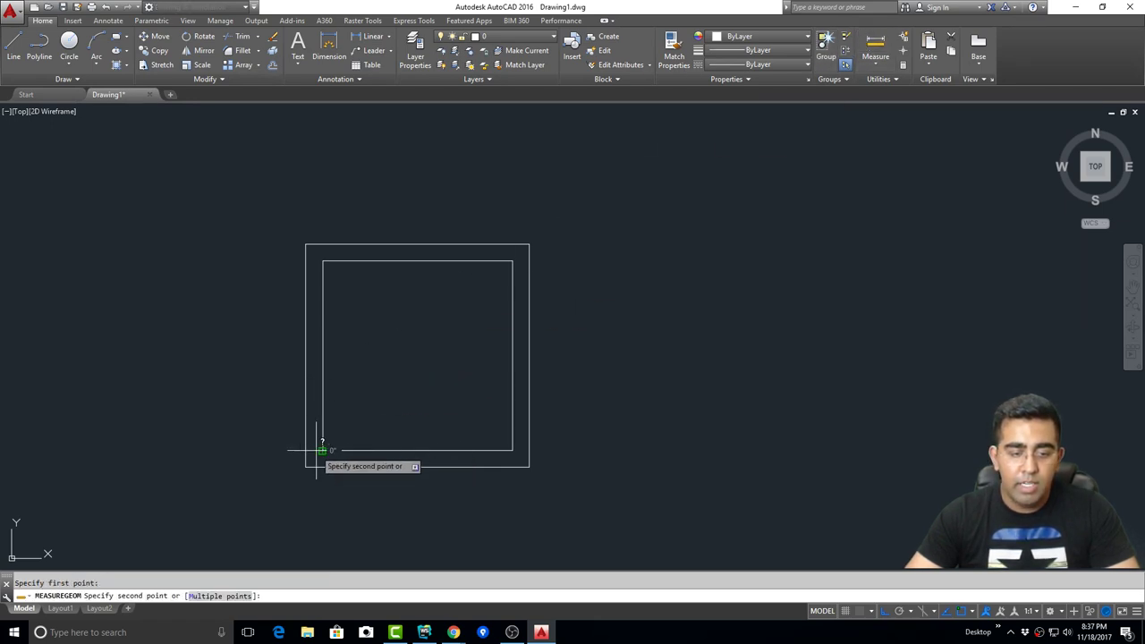
scroll(304, 456, "up", 2)
key("Escape")
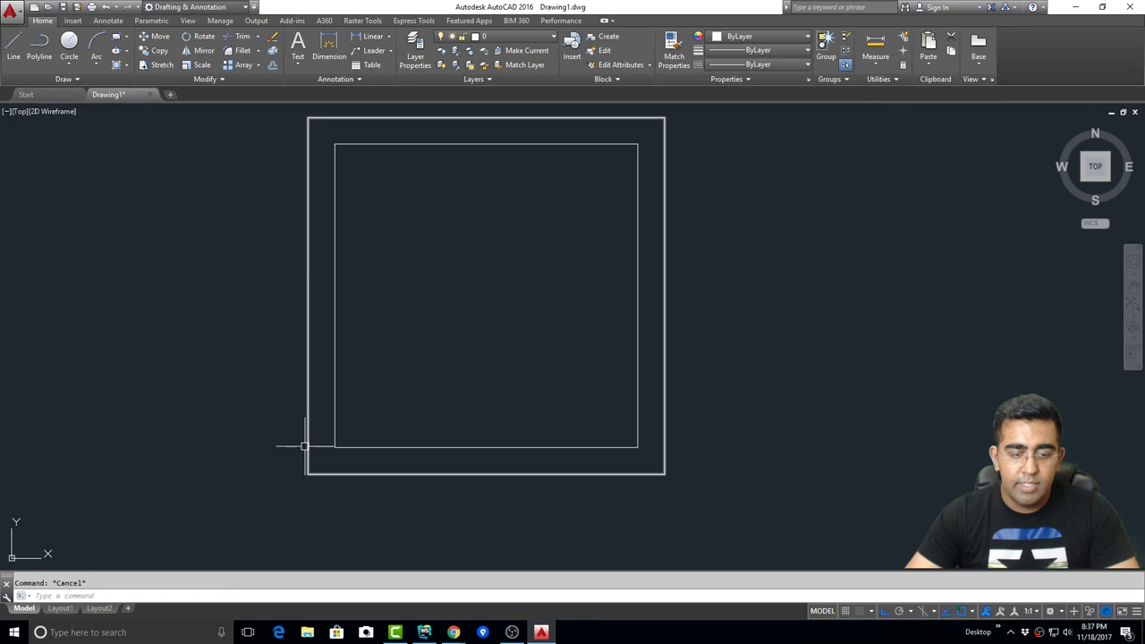
key("Return")
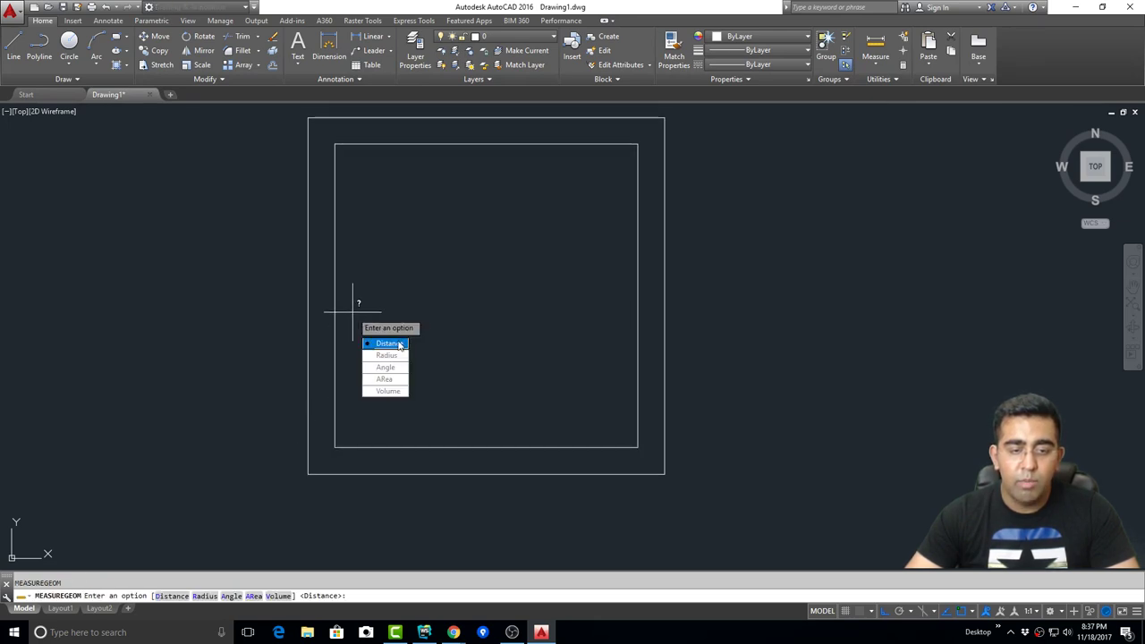
left_click(401, 343)
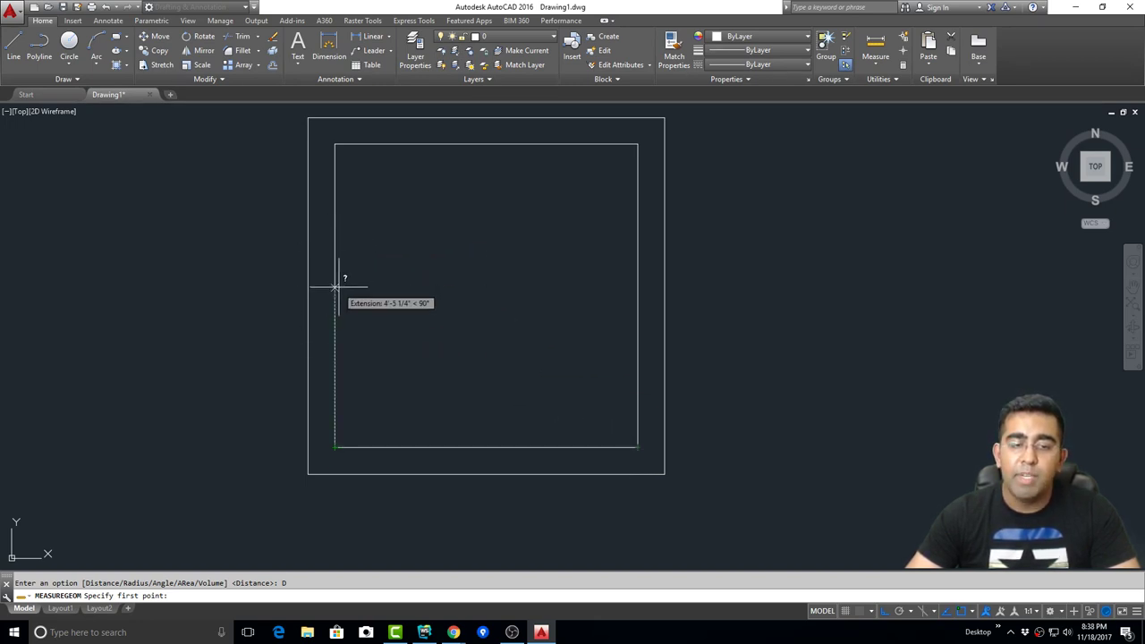
key("Escape")
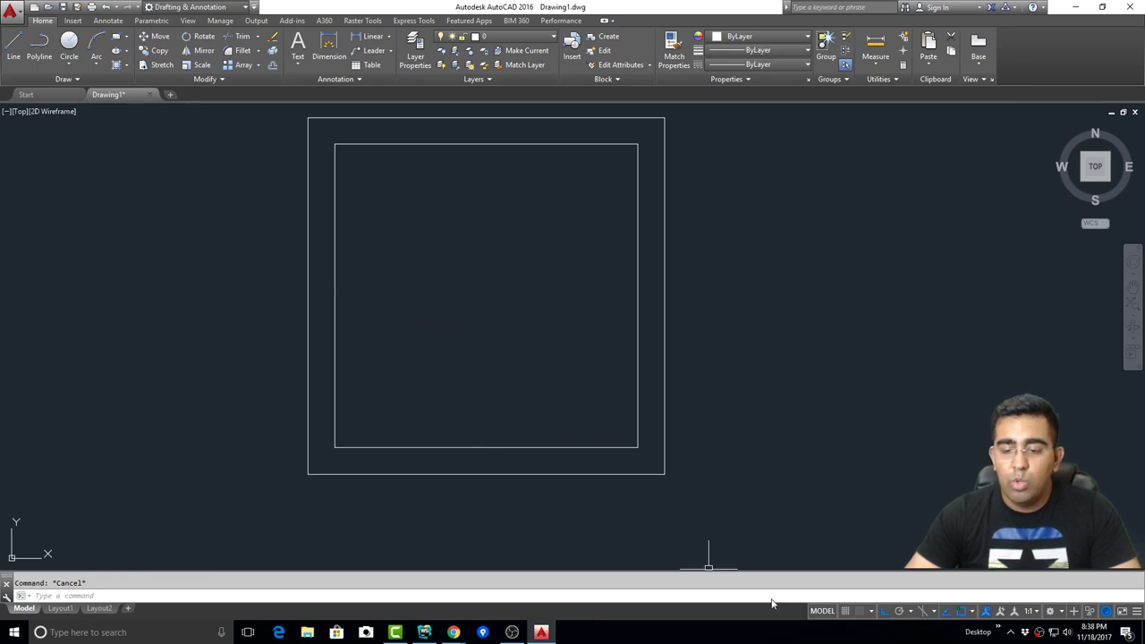
left_click(910, 611)
- Enable the Midpoint object snap in the OSNAP list in the status bar
left_click(911, 612)
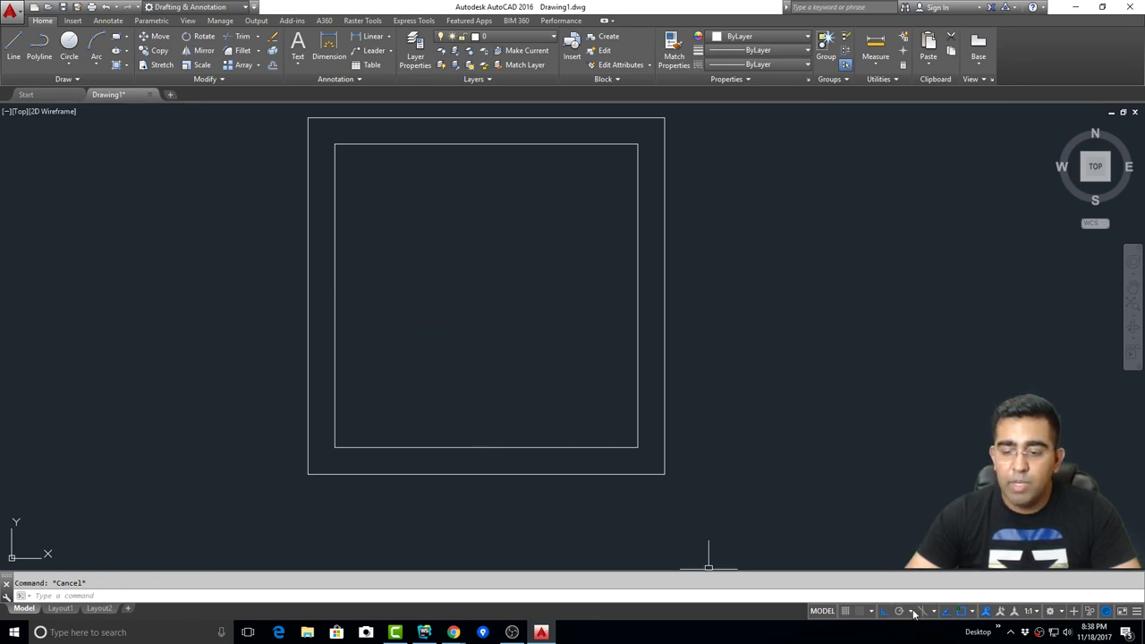
left_click(972, 612)
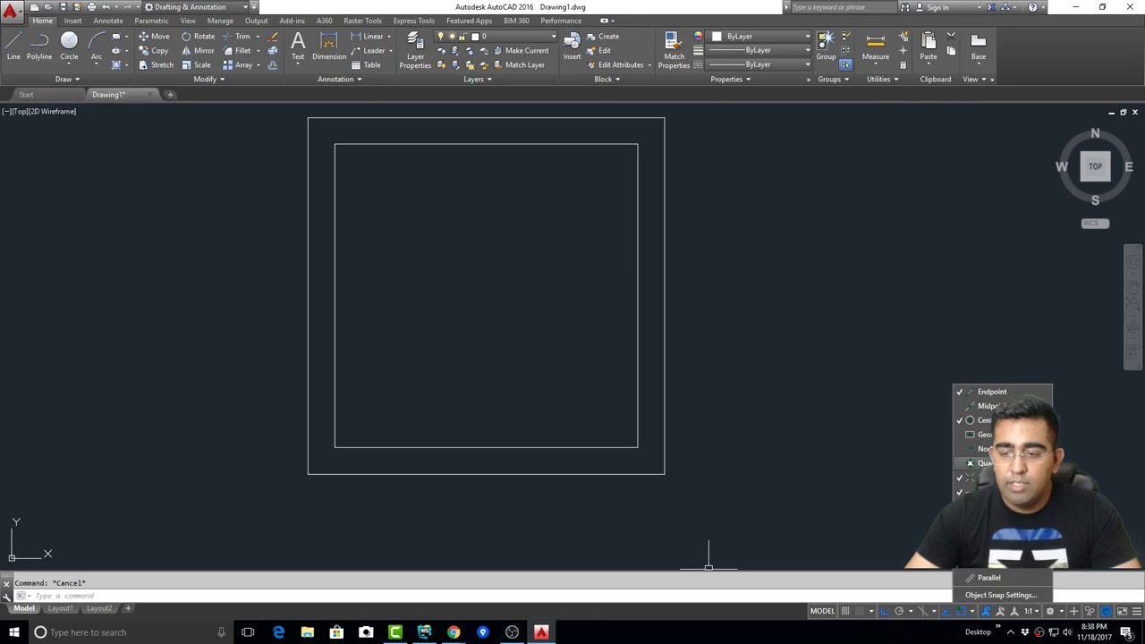
left_click(983, 408)
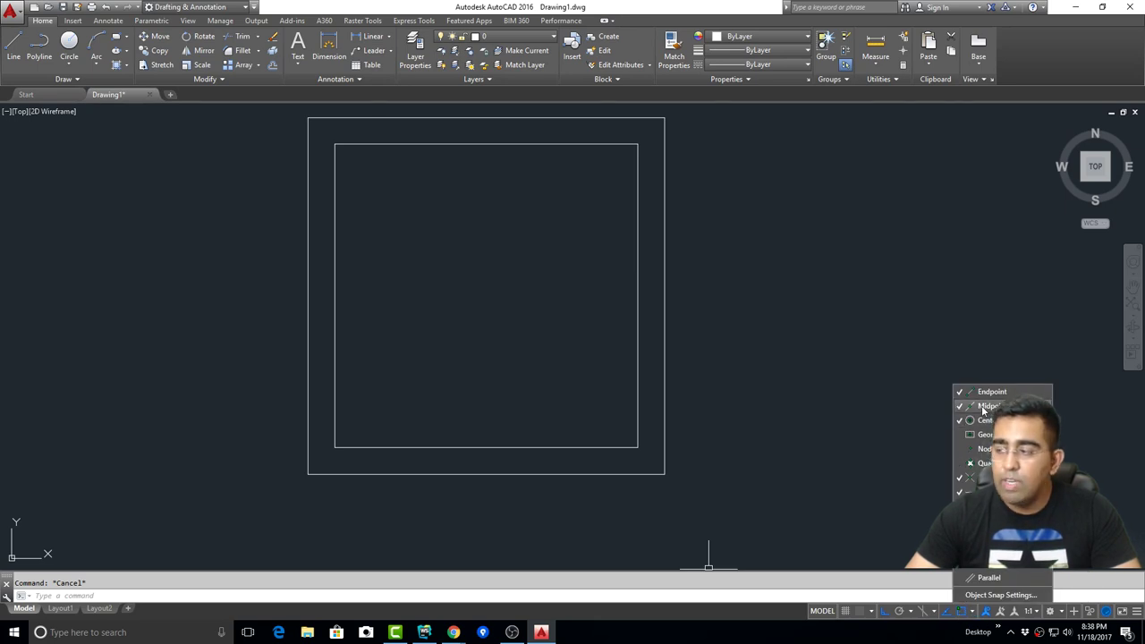
key("Escape")
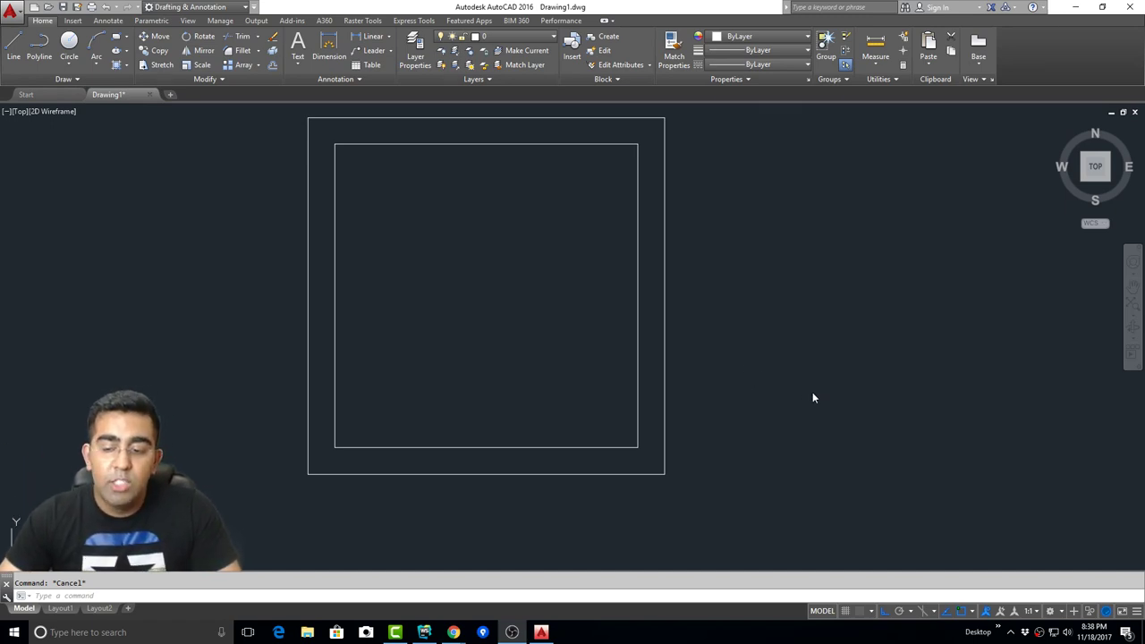
left_click(973, 611)
left_click(518, 366)
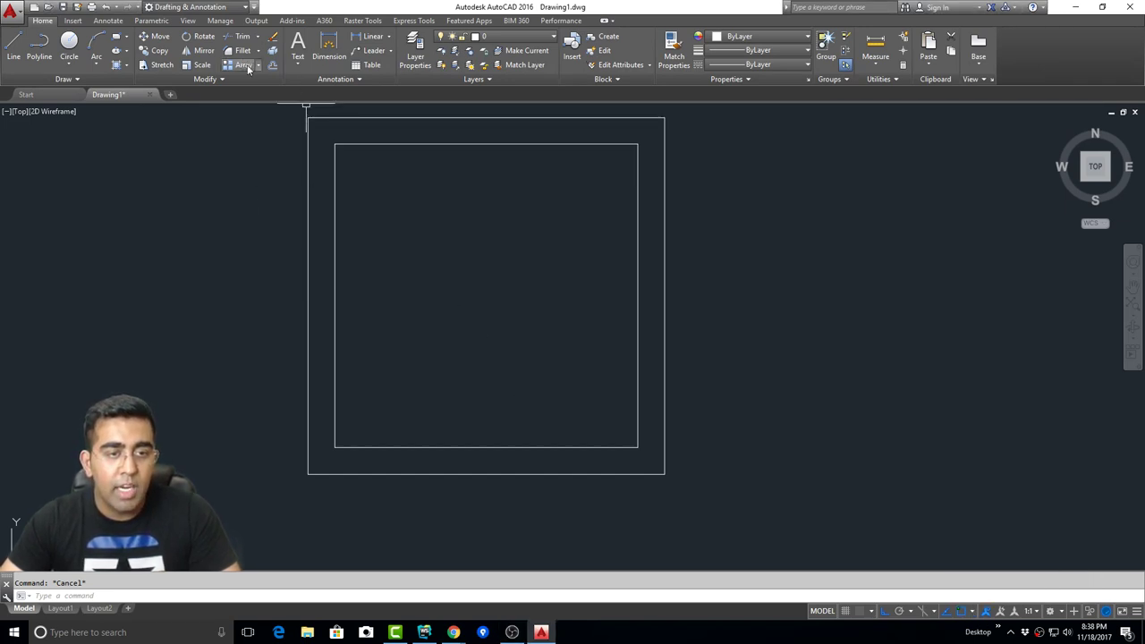
left_click(875, 49)
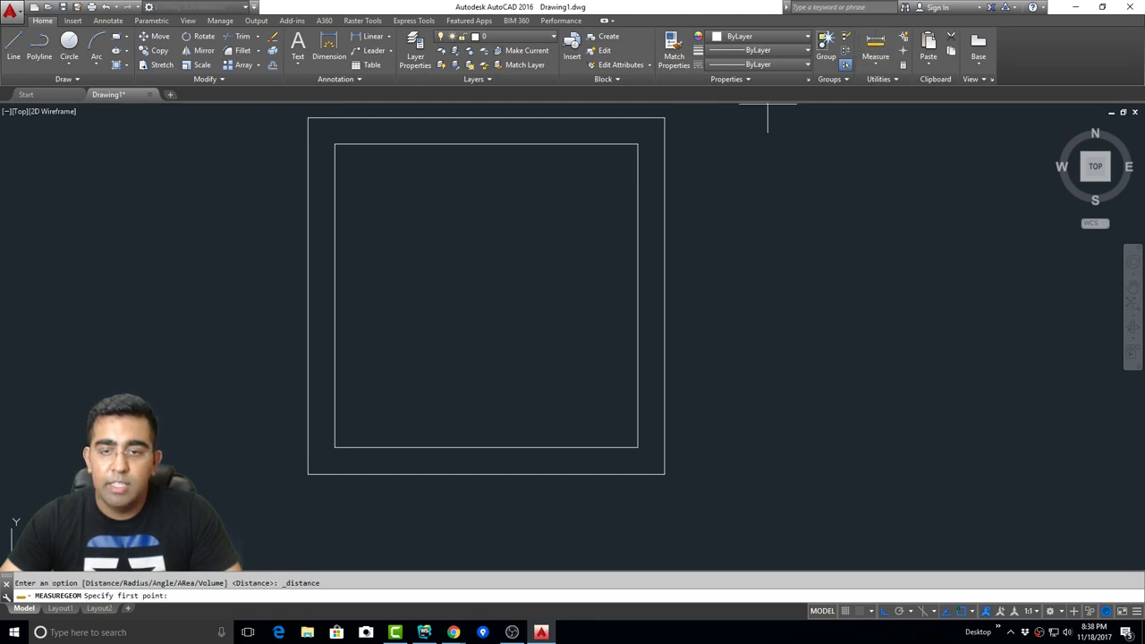
left_click(327, 301)
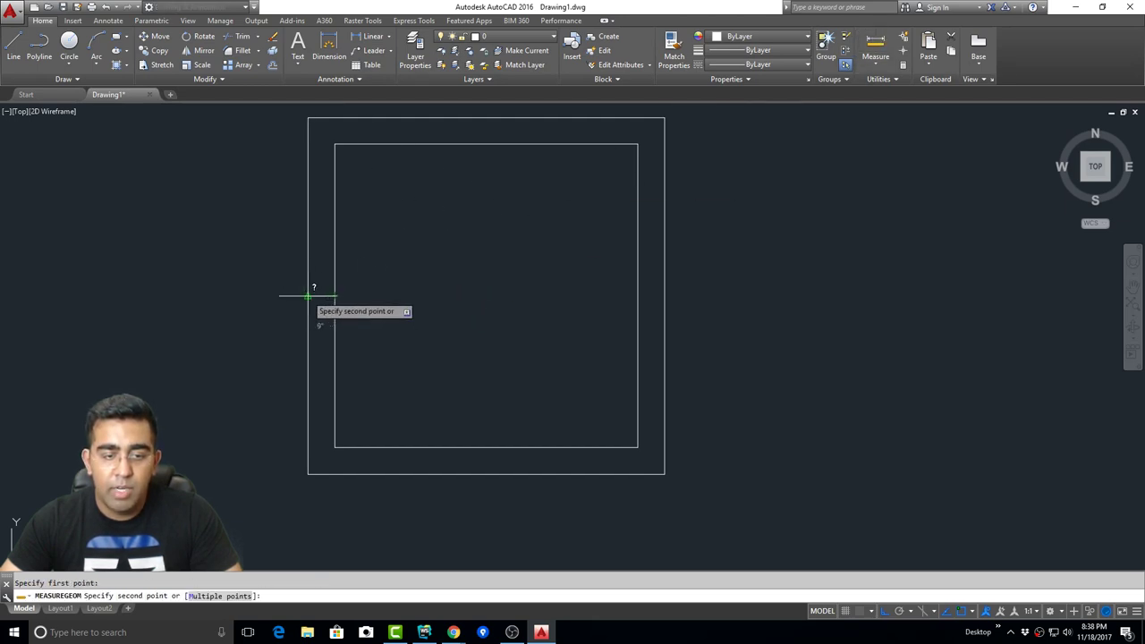
left_click(308, 296)
left_click(352, 336)
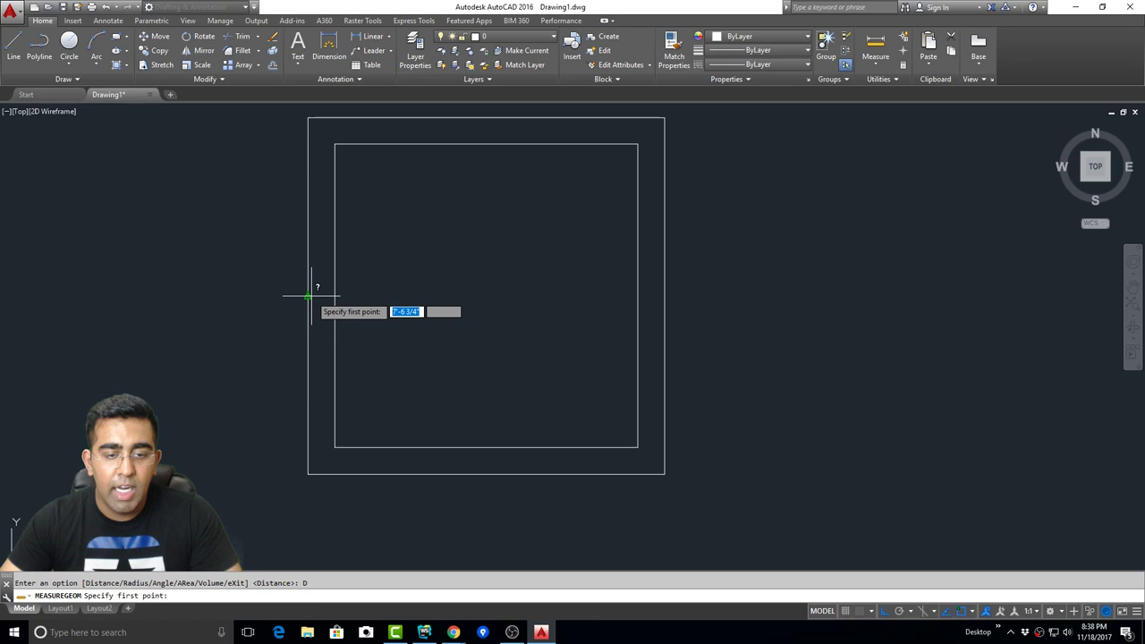
key("Escape")
key("Return")
type("D")
key("Return")
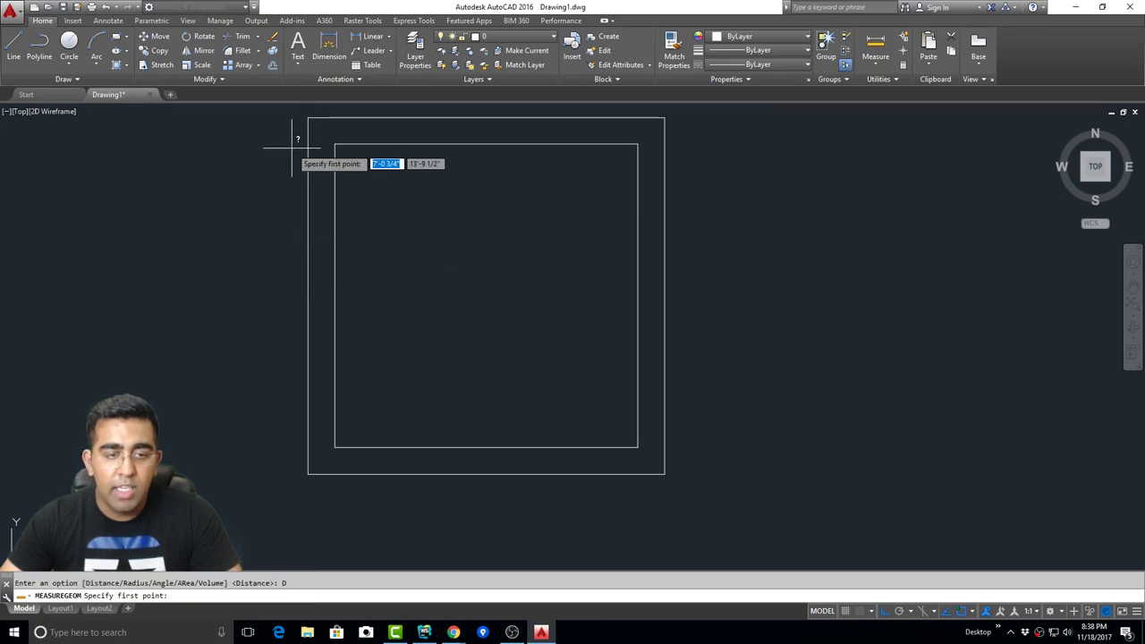
left_click(308, 117)
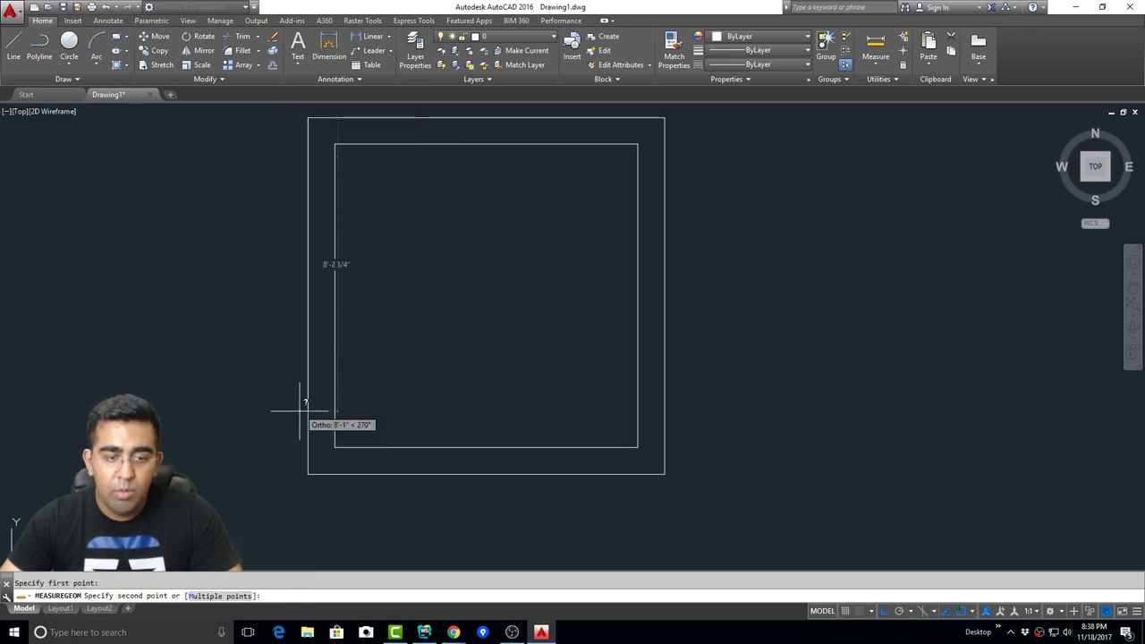
left_click(307, 474)
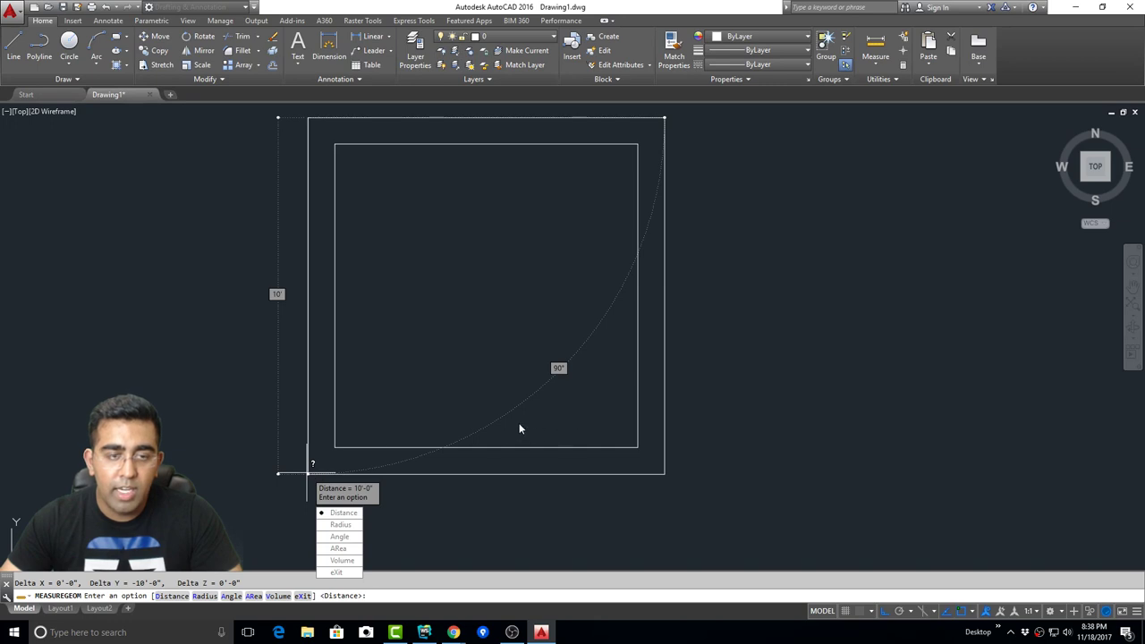
key("Escape")
scroll(526, 418, "down", 6)
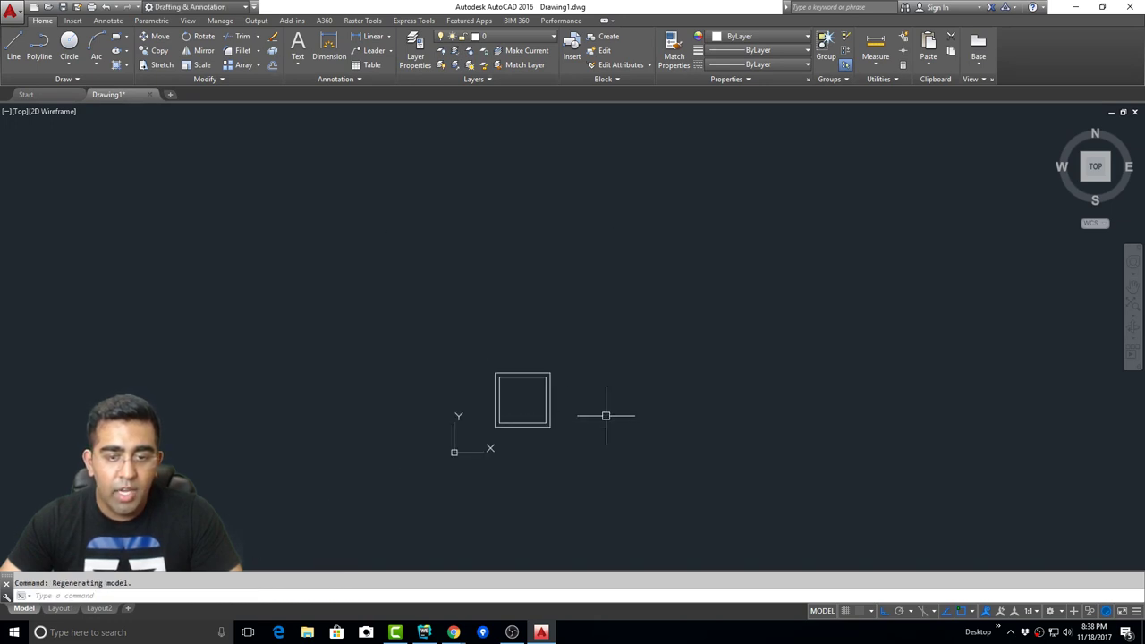
scroll(542, 417, "up", 6)
key("Escape")
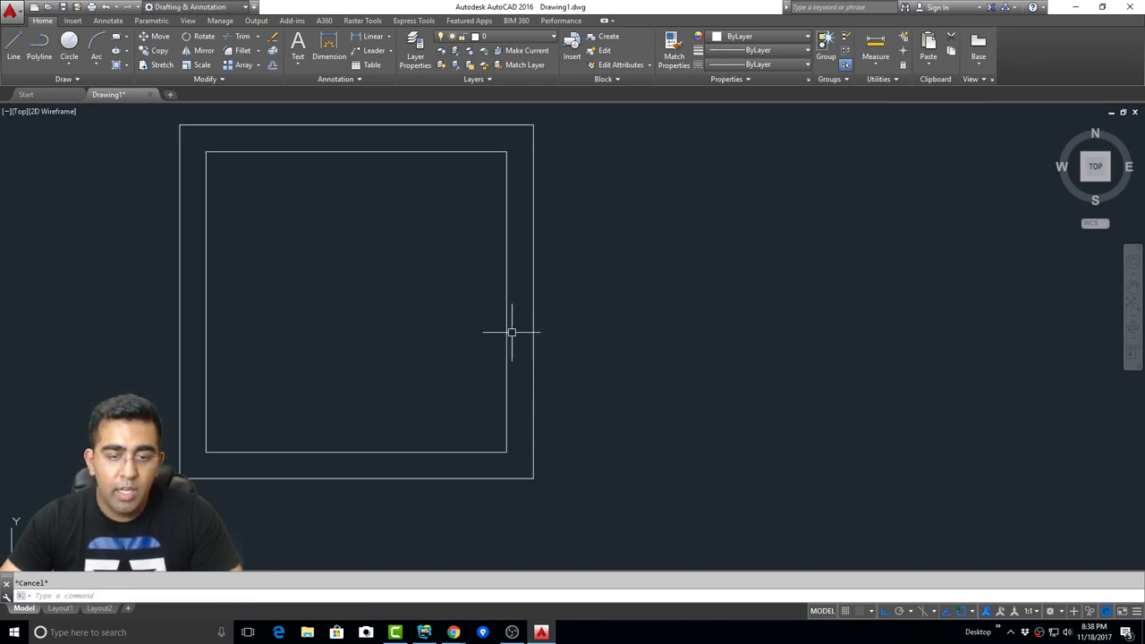
- Delete the 9-inch inner square and offset the outer square 4.5 inward instead
left_click(506, 335)
key("Delete")
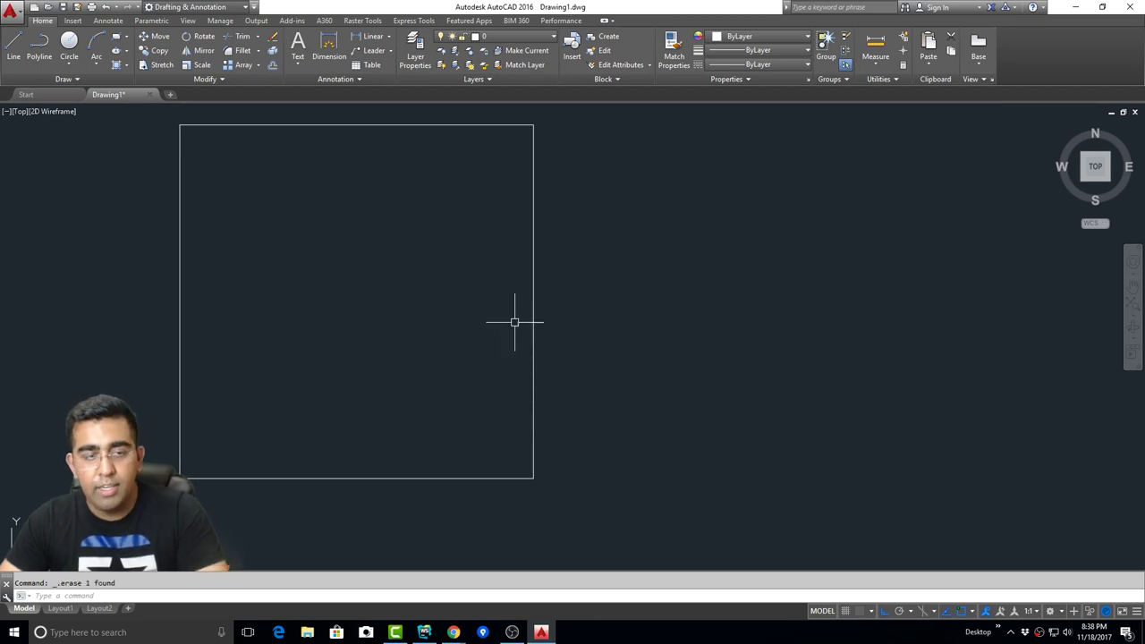
left_click(273, 66)
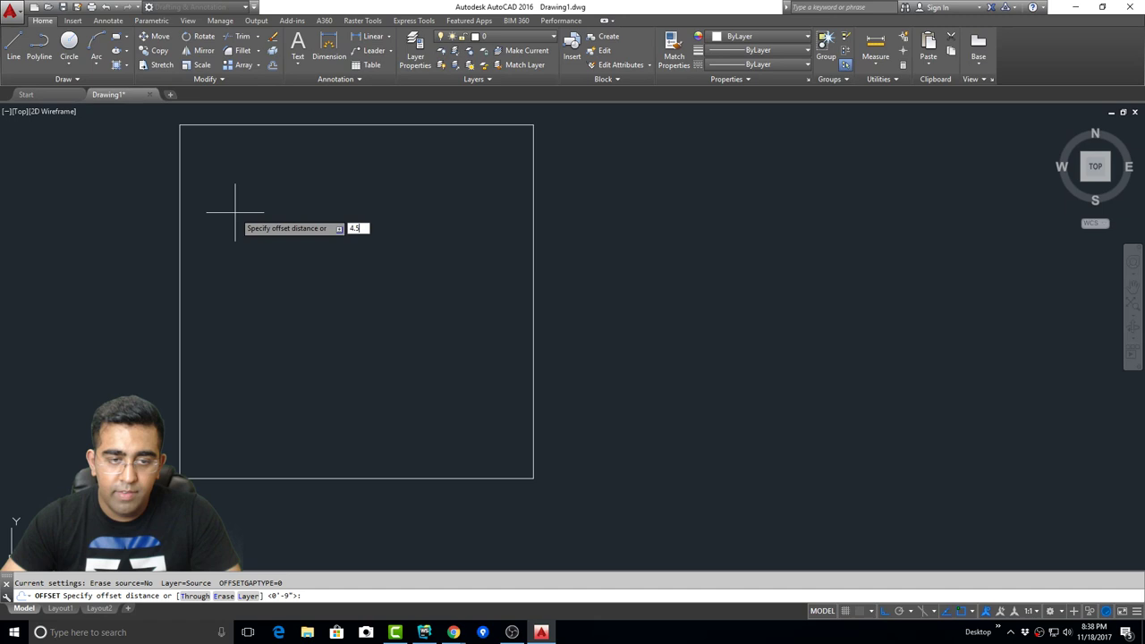
key("Return")
left_click(181, 213)
left_click(275, 222)
scroll(435, 247, "down", 2)
scroll(420, 255, "down", 2)
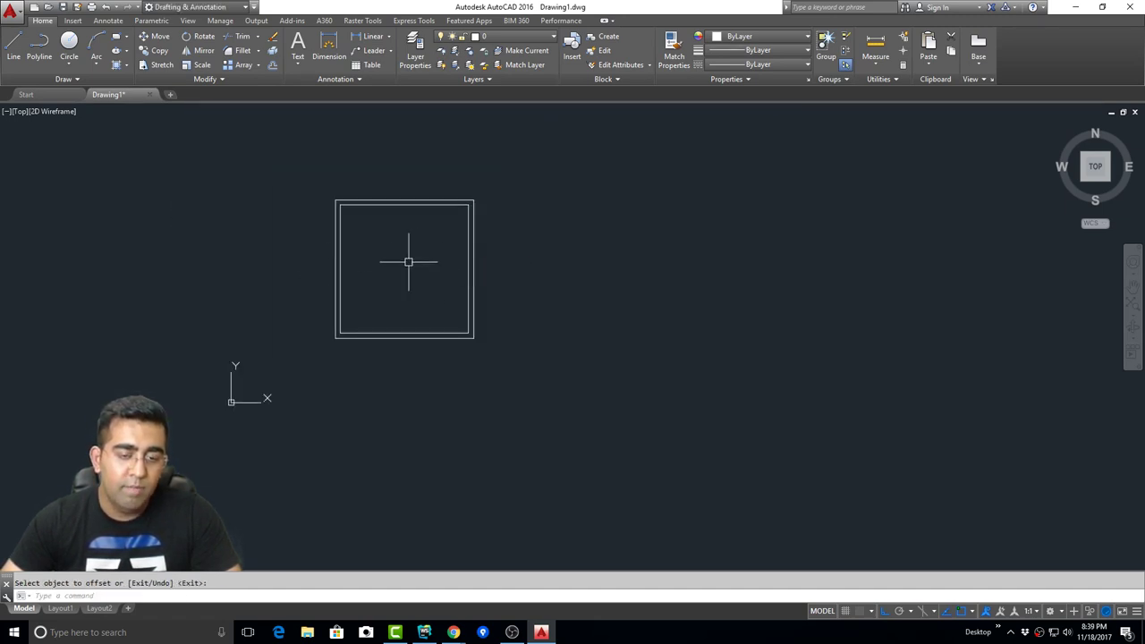
scroll(416, 267, "up", 2)
- Finish the offset and explode the new inner rectangle into separate lines
scroll(307, 222, "up", 2)
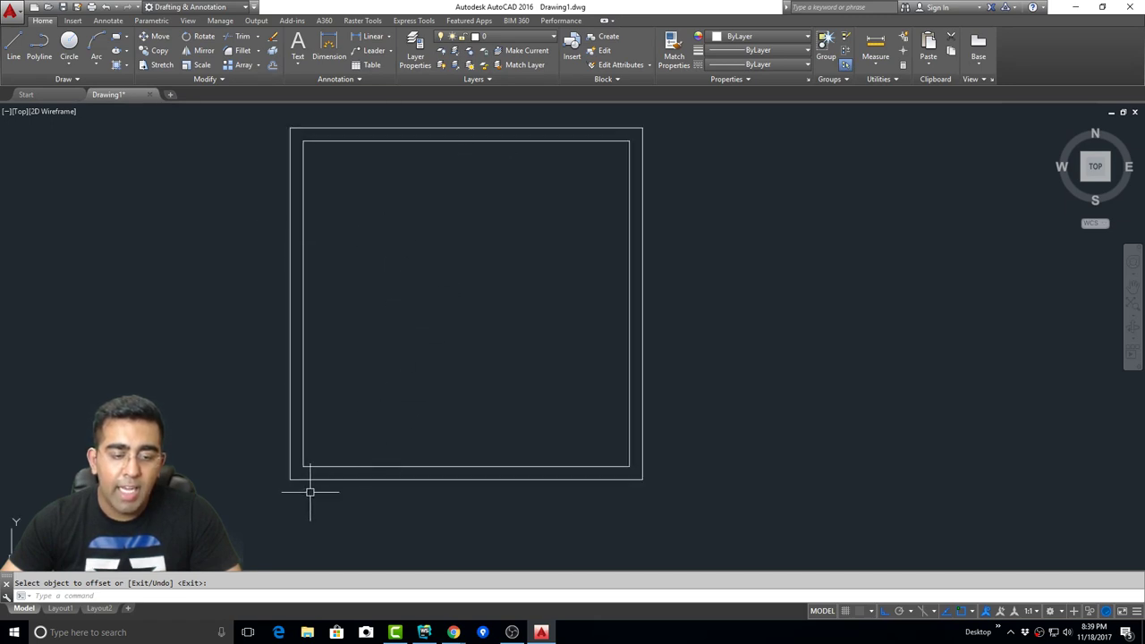
scroll(309, 491, "up", 2)
key("Escape")
left_click(298, 410)
scroll(438, 444, "down", 2)
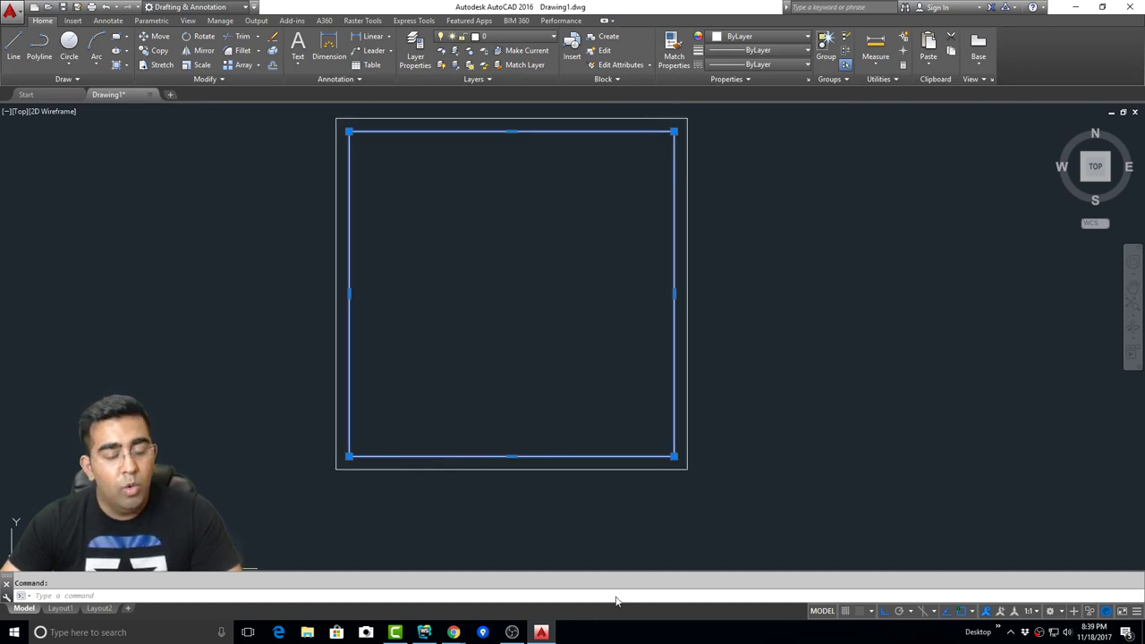
key("Escape")
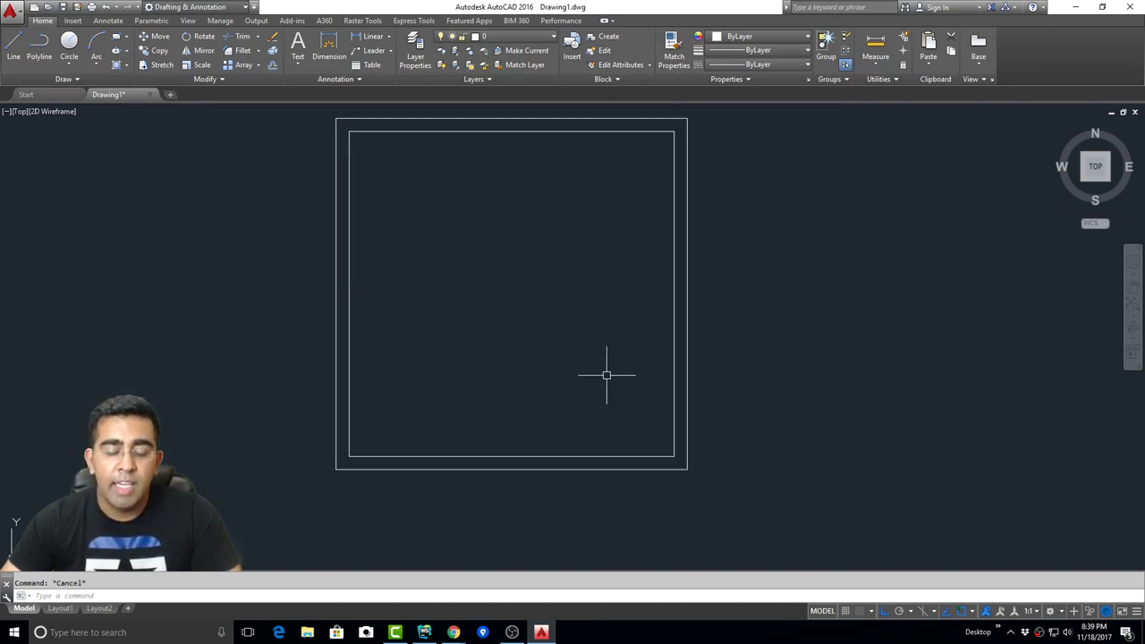
left_click(409, 455)
key("Escape")
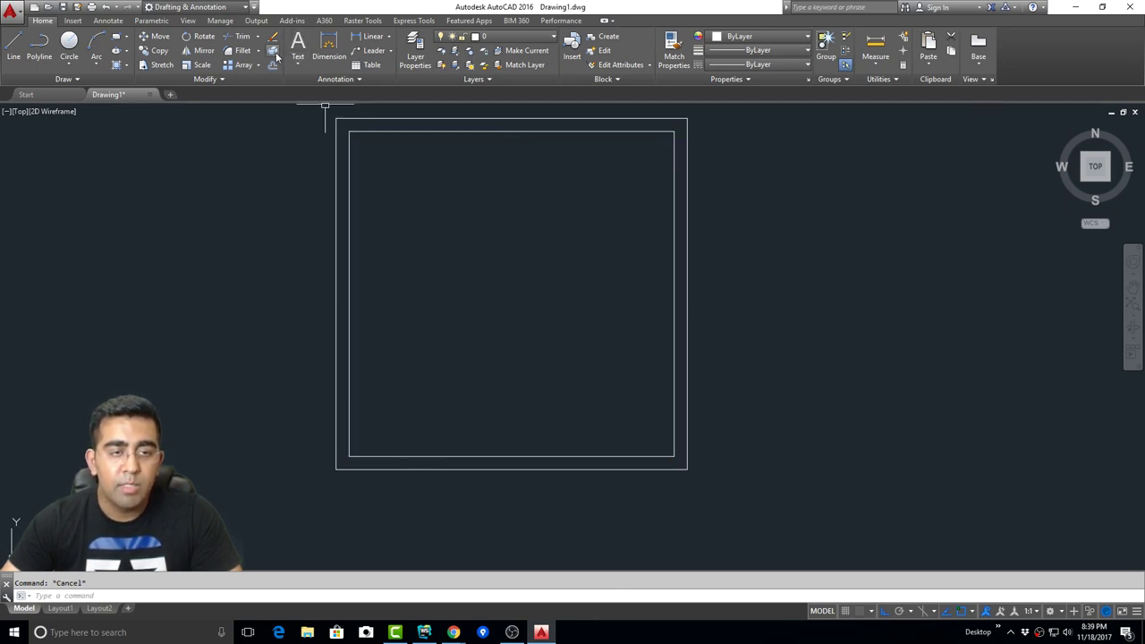
left_click(271, 53)
left_click(401, 456)
key("Return")
- Select the inner left, bottom and right lines individually to confirm they are separate
left_click(358, 374)
left_click(350, 395)
left_click(393, 456)
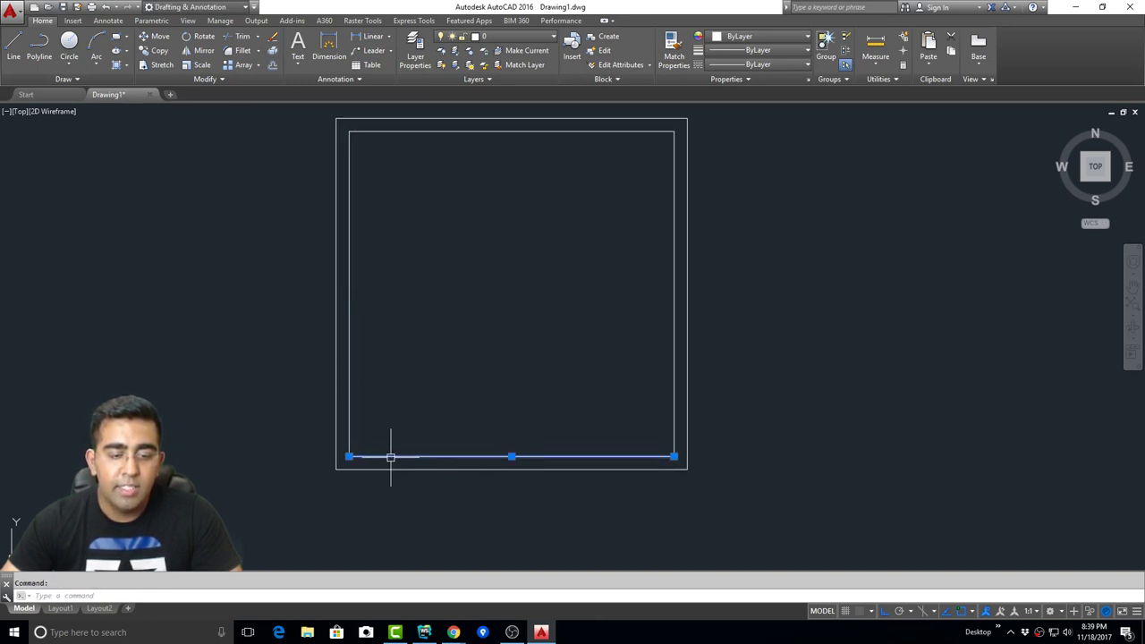
key("Escape")
left_click(674, 384)
key("Escape")
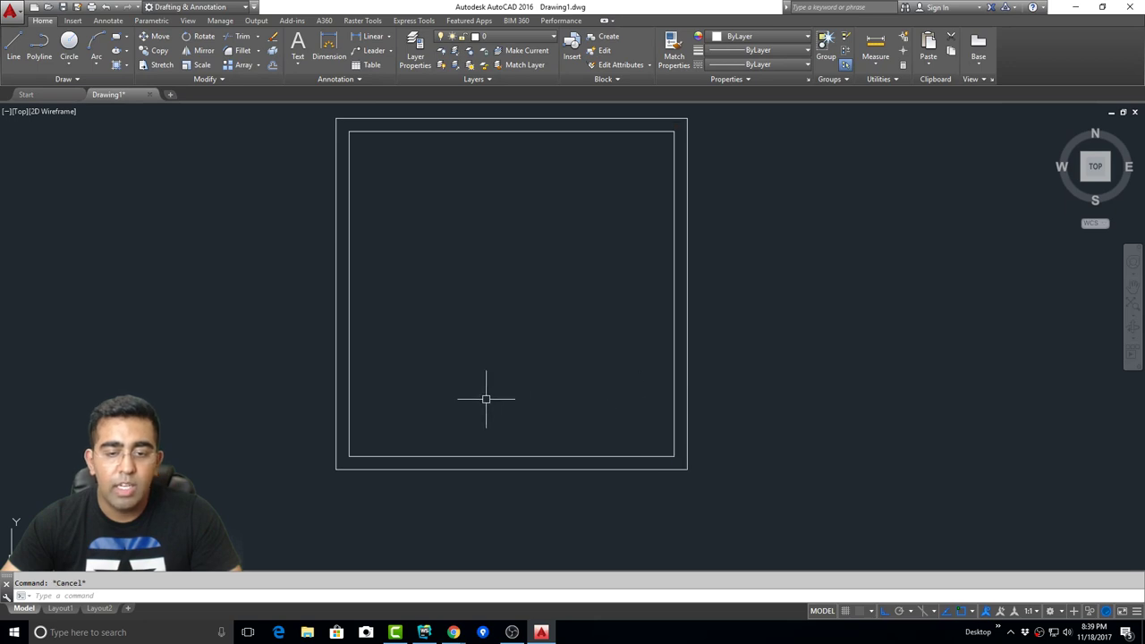
scroll(432, 346, "down", 2)
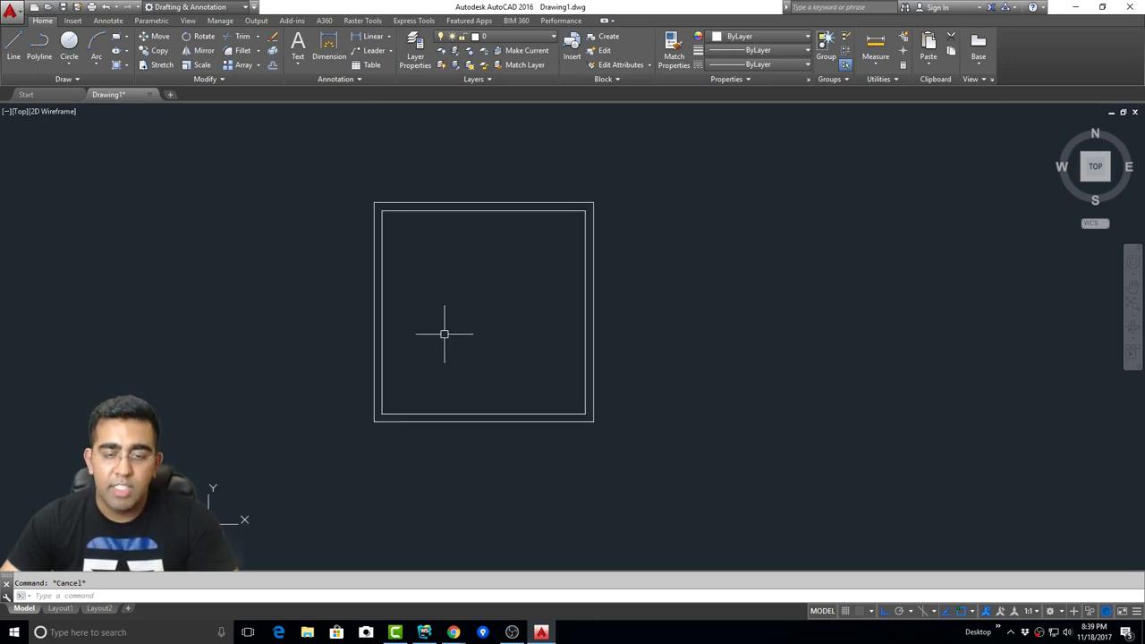
left_click(752, 140)
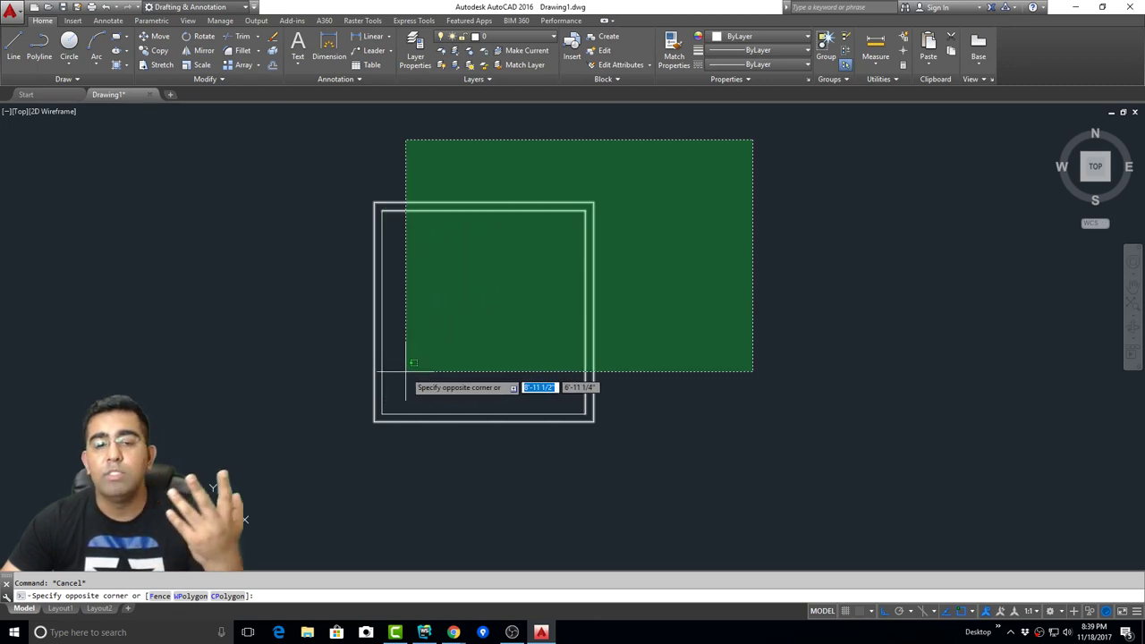
left_click(405, 370)
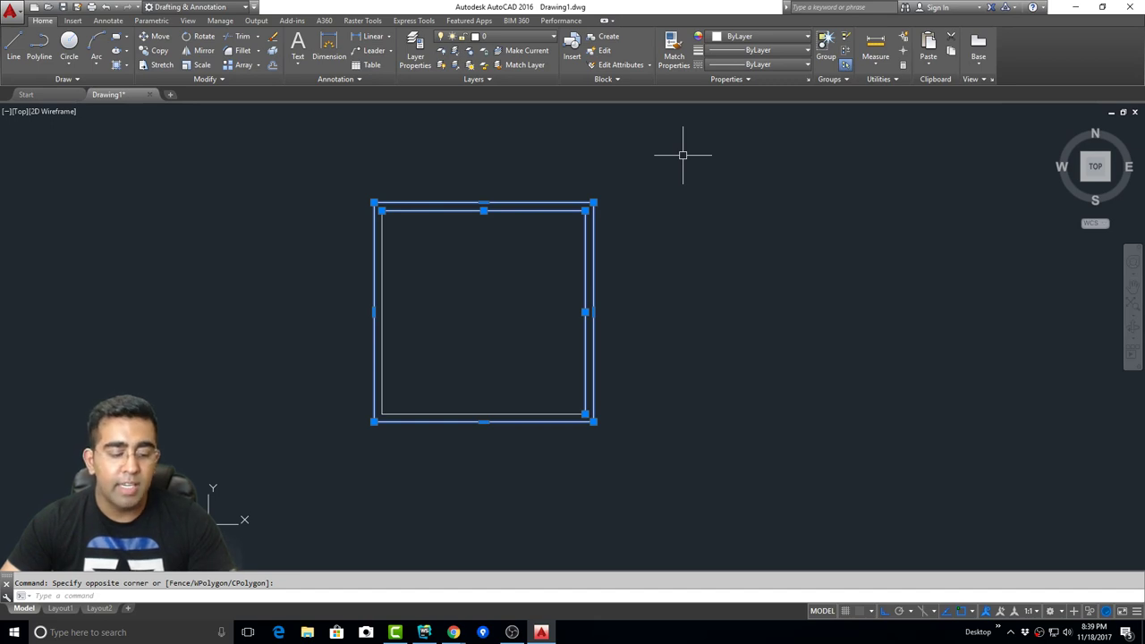
key("Escape")
left_click(294, 149)
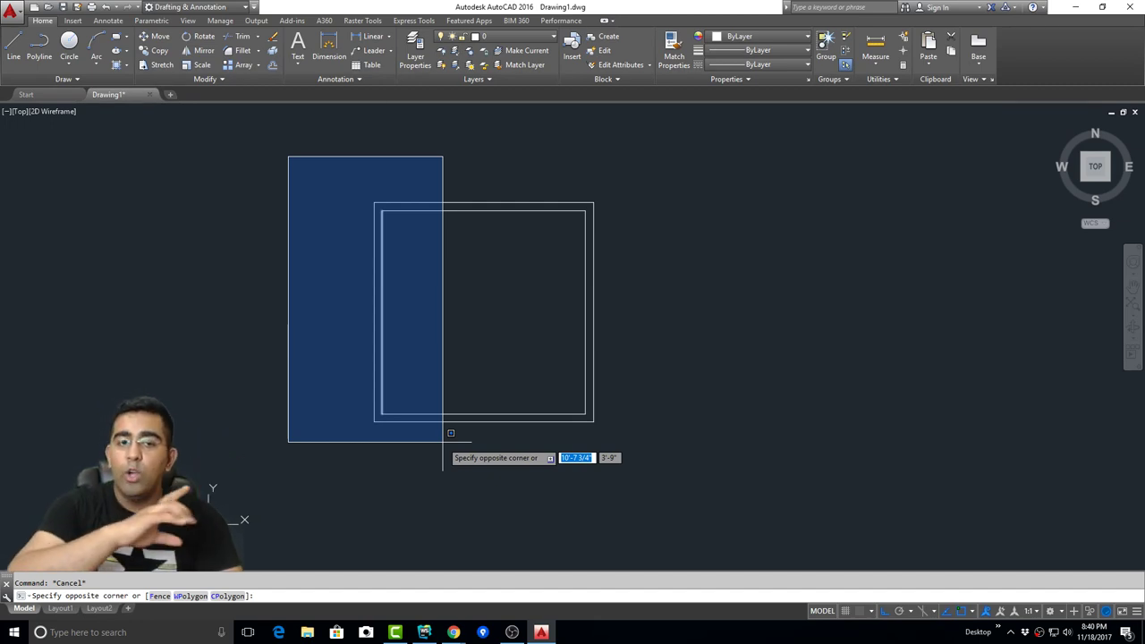
left_click(441, 441)
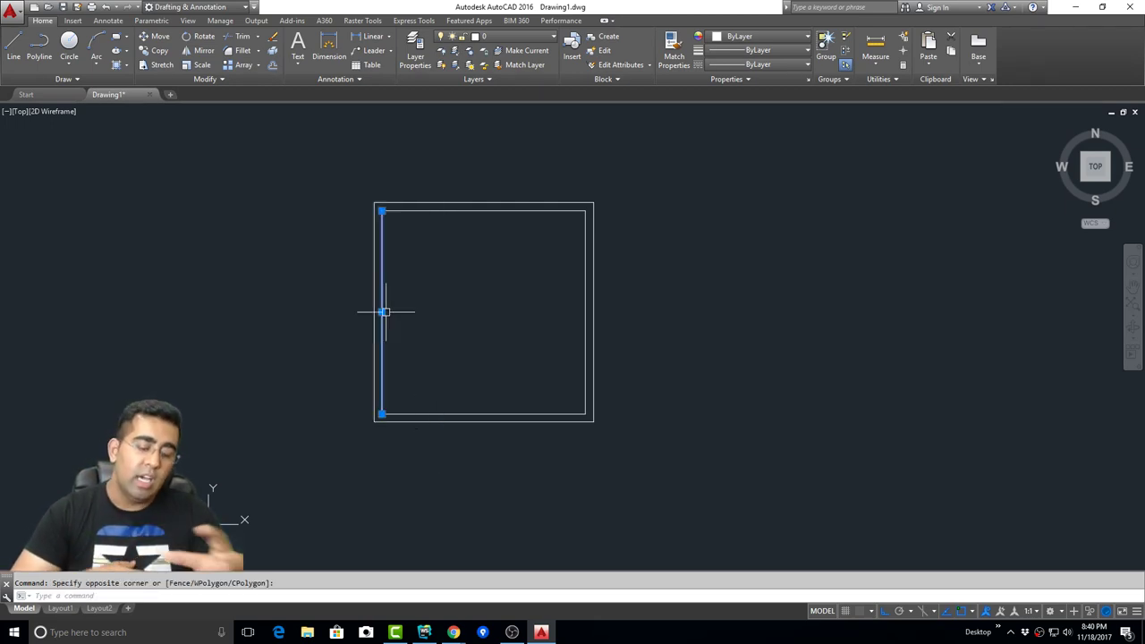
key("Escape")
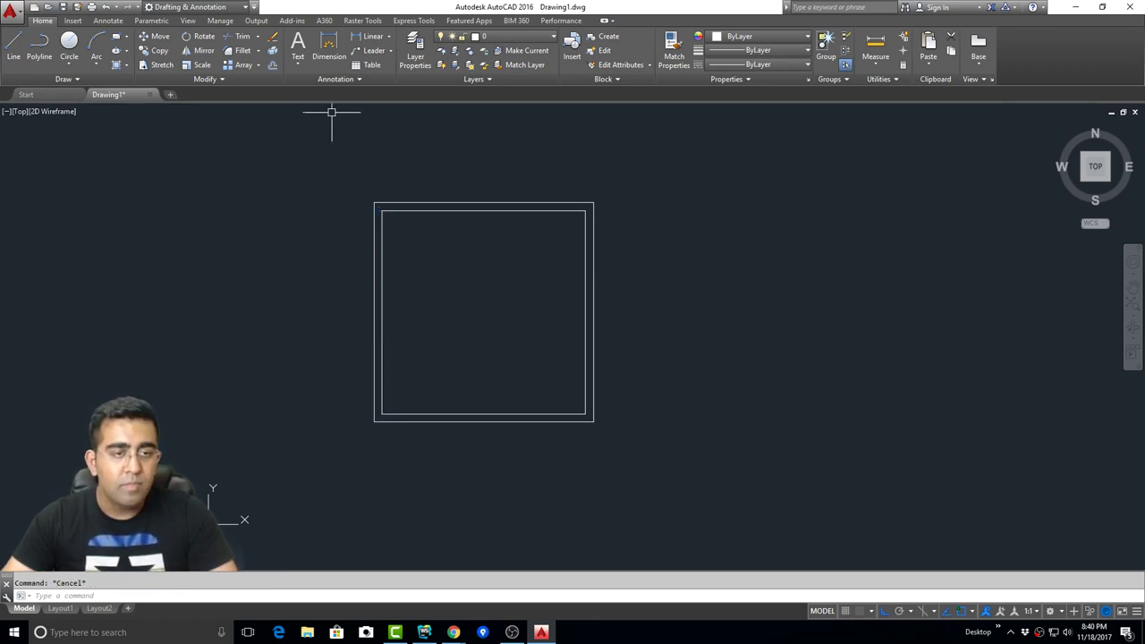
left_click(13, 44)
scroll(232, 250, "down", 1)
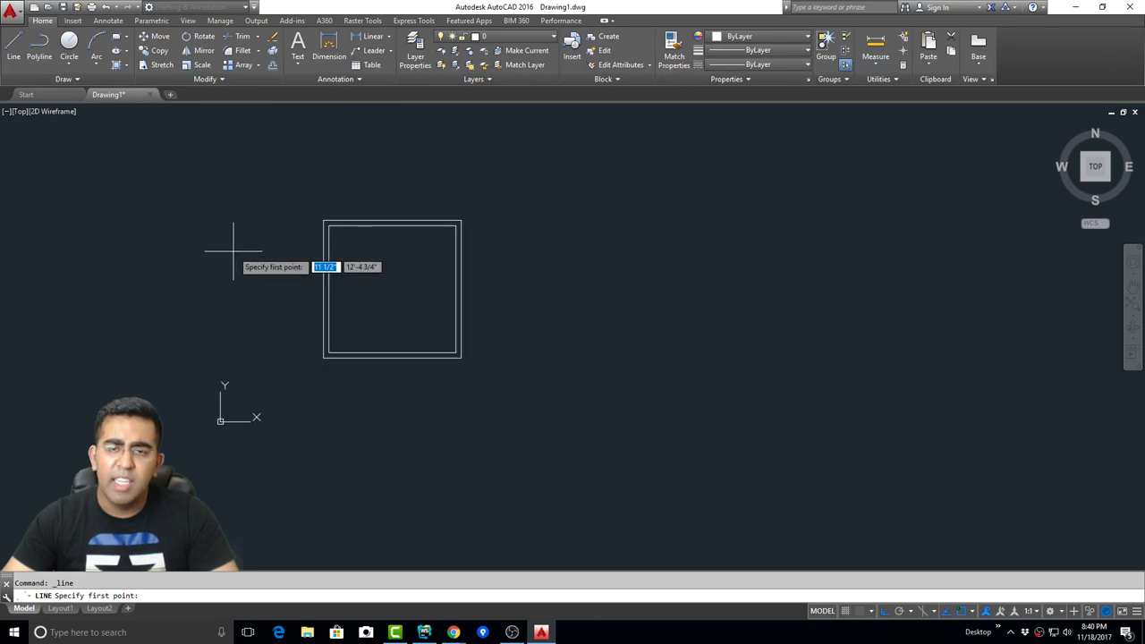
middle_click_drag(388, 281, 283, 319)
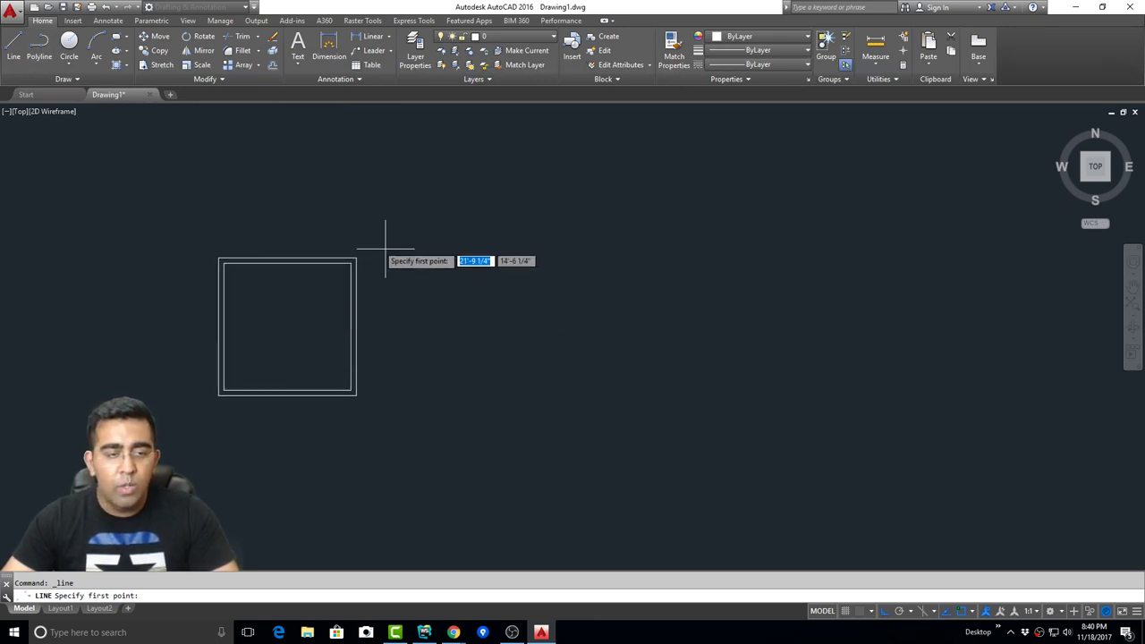
left_click(451, 329)
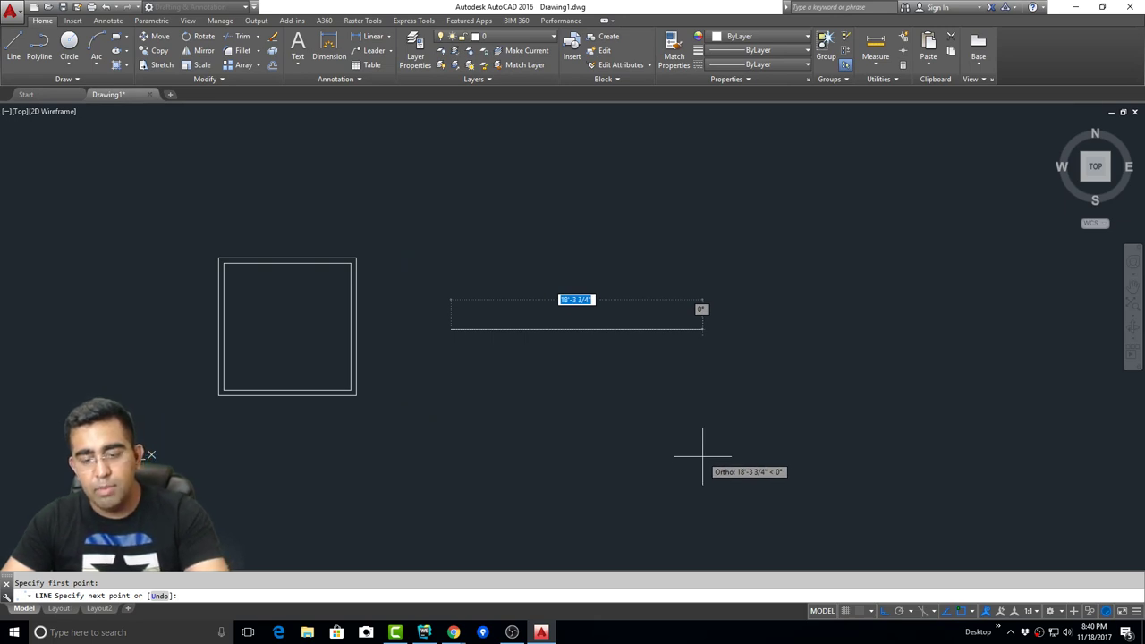
key("F8")
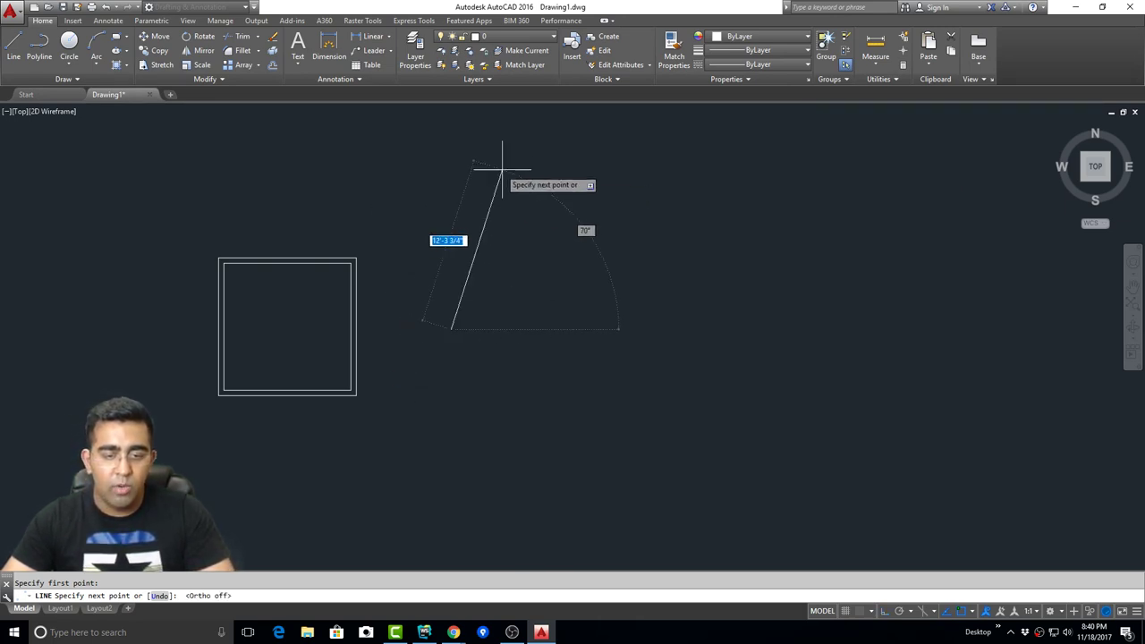
left_click(629, 207)
left_click(730, 364)
left_click(581, 384)
left_click(608, 450)
left_click(811, 417)
left_click(855, 302)
left_click(828, 235)
left_click(718, 182)
left_click(780, 264)
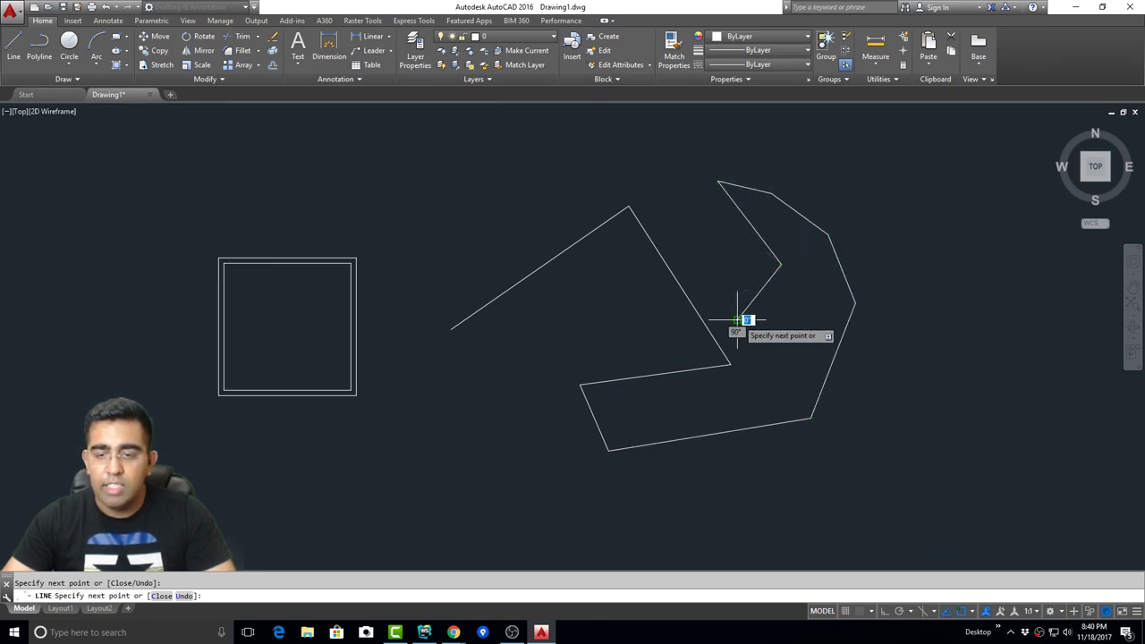
key("Return")
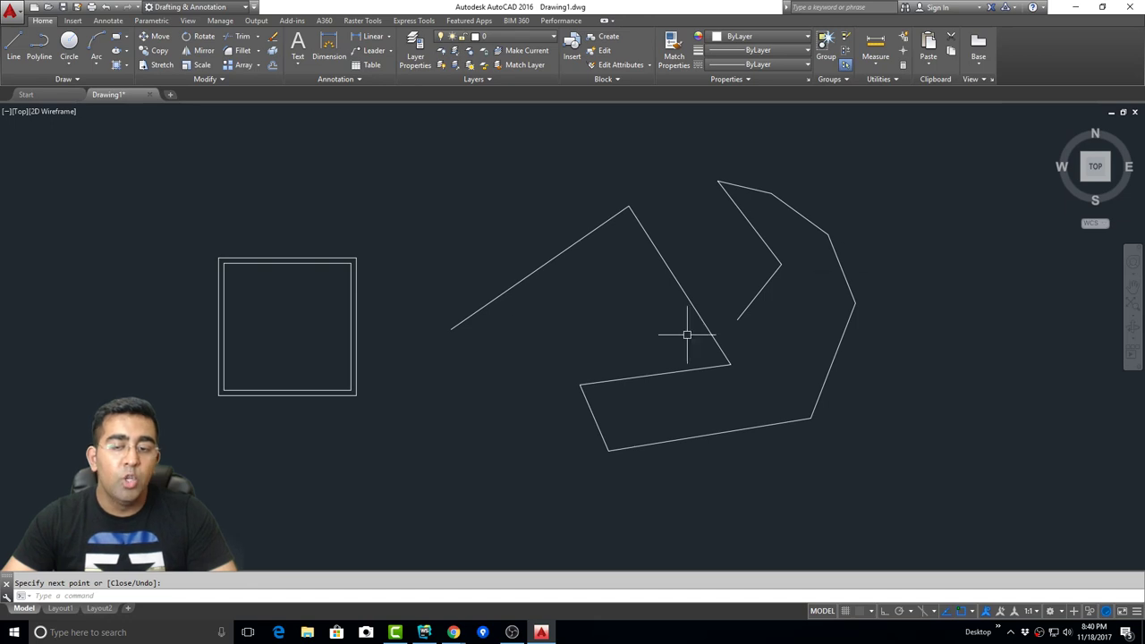
left_click(980, 136)
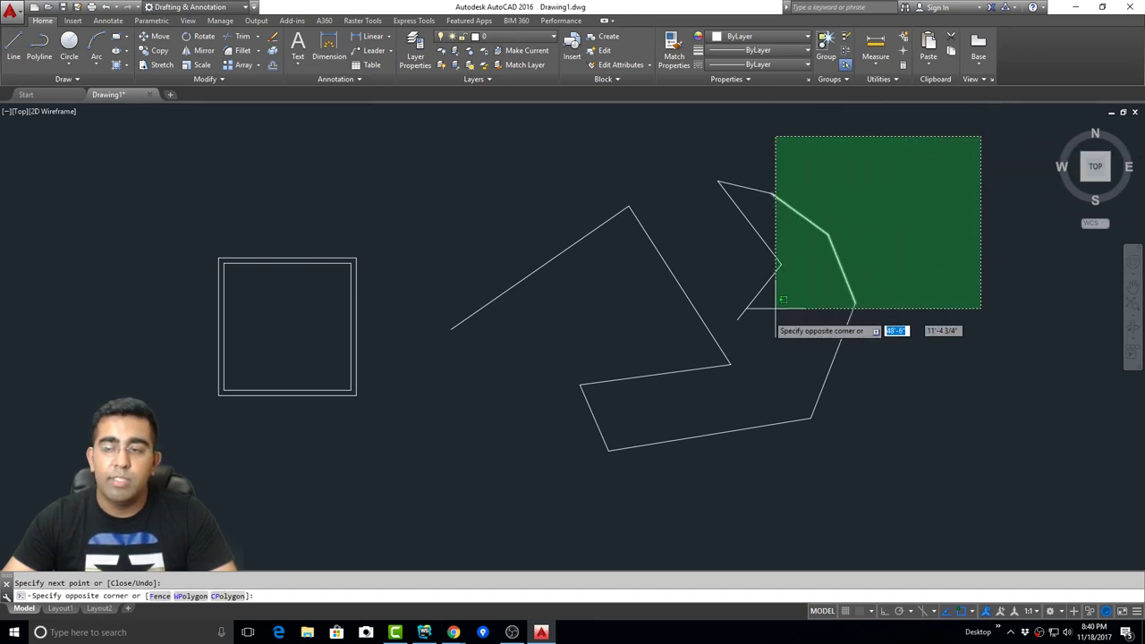
left_click(440, 479)
key("Delete")
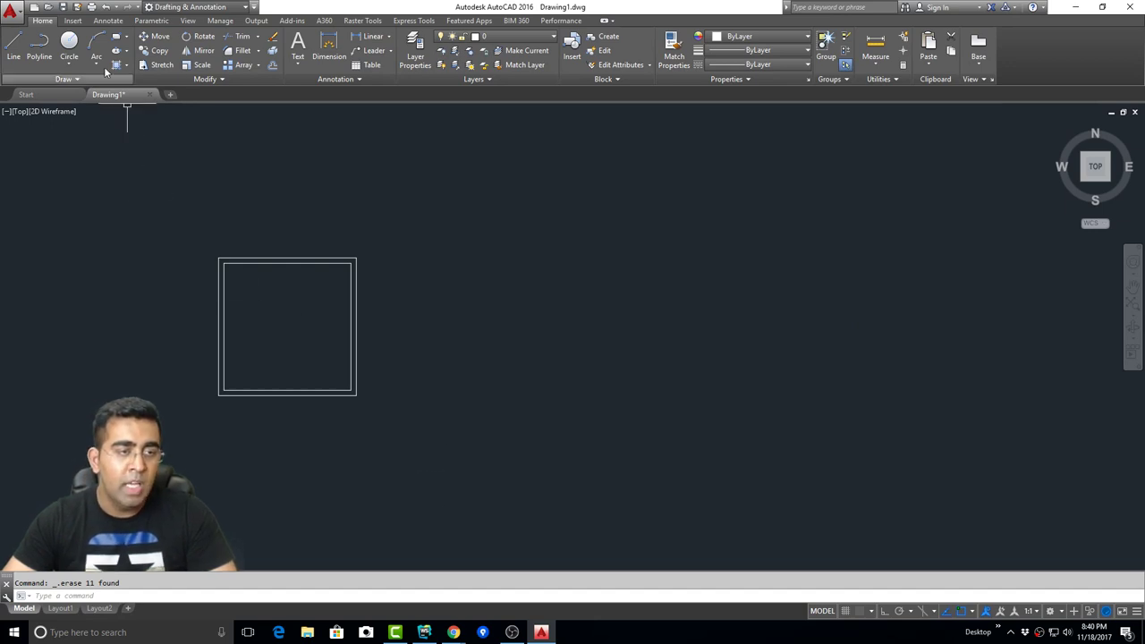
left_click(69, 45)
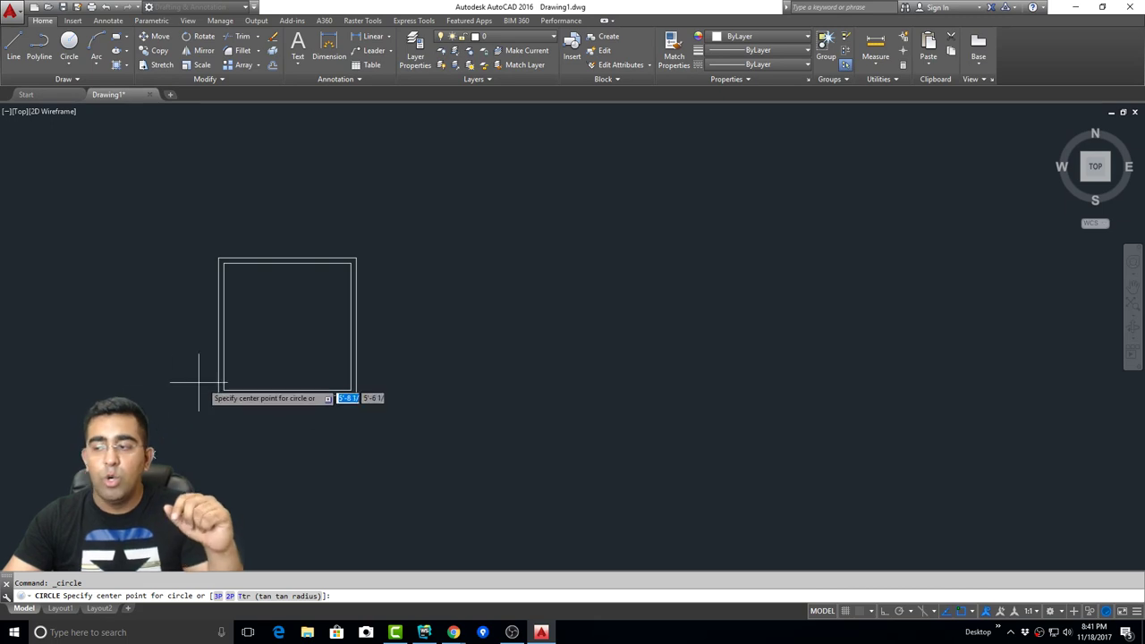
left_click(560, 287)
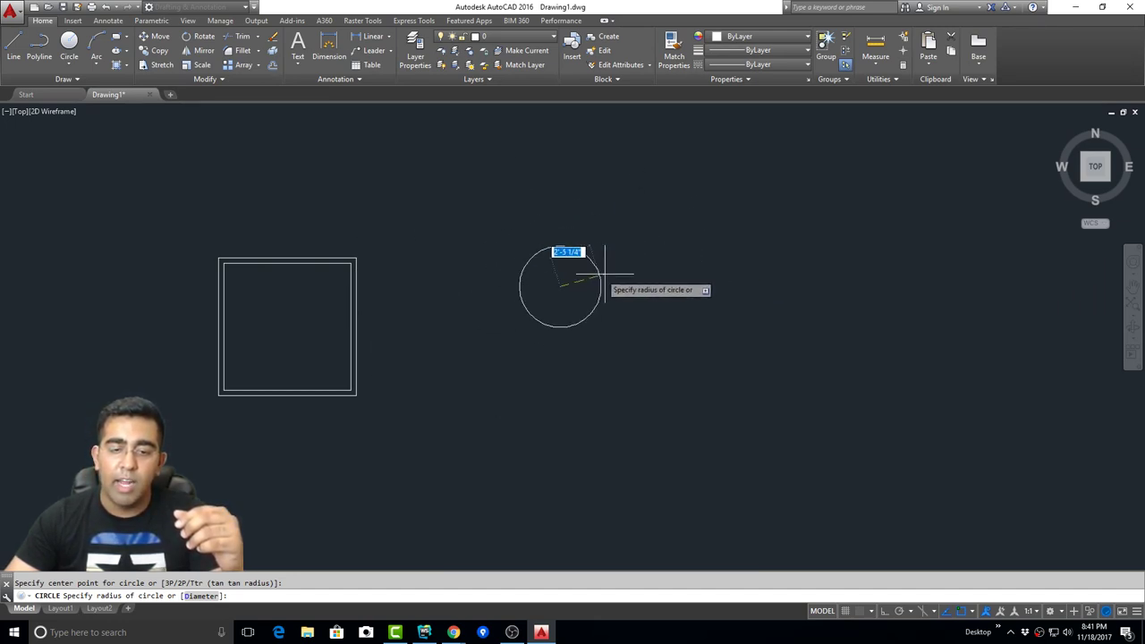
left_click(671, 273)
left_click(749, 214)
left_click(601, 294)
left_click(759, 230)
left_click(723, 268)
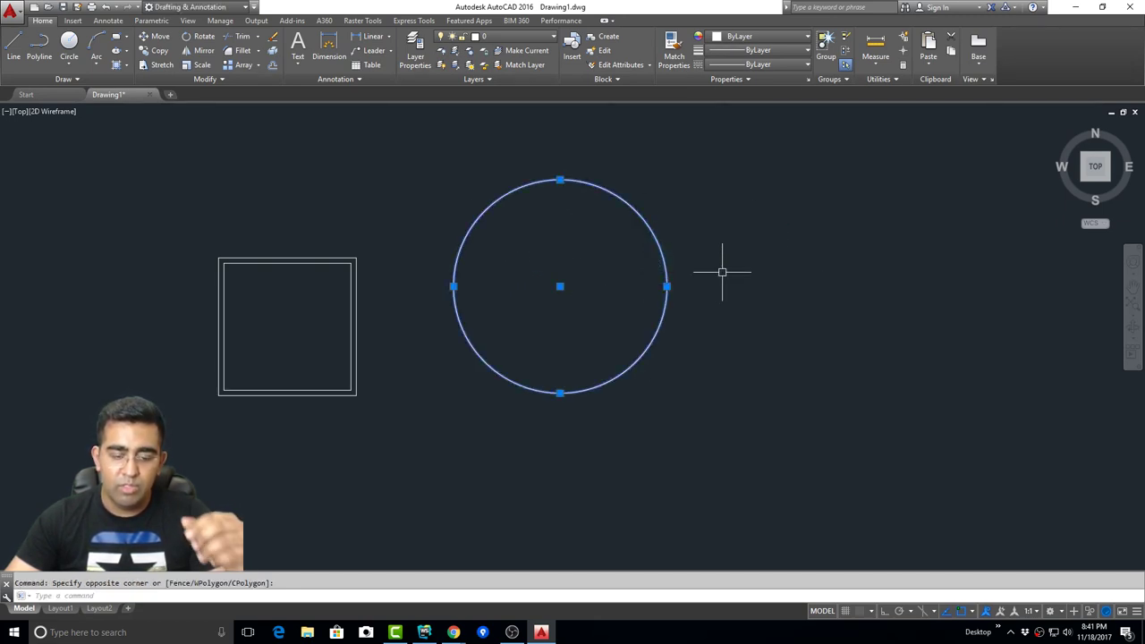
key("Escape")
left_click(731, 256)
left_click(649, 300)
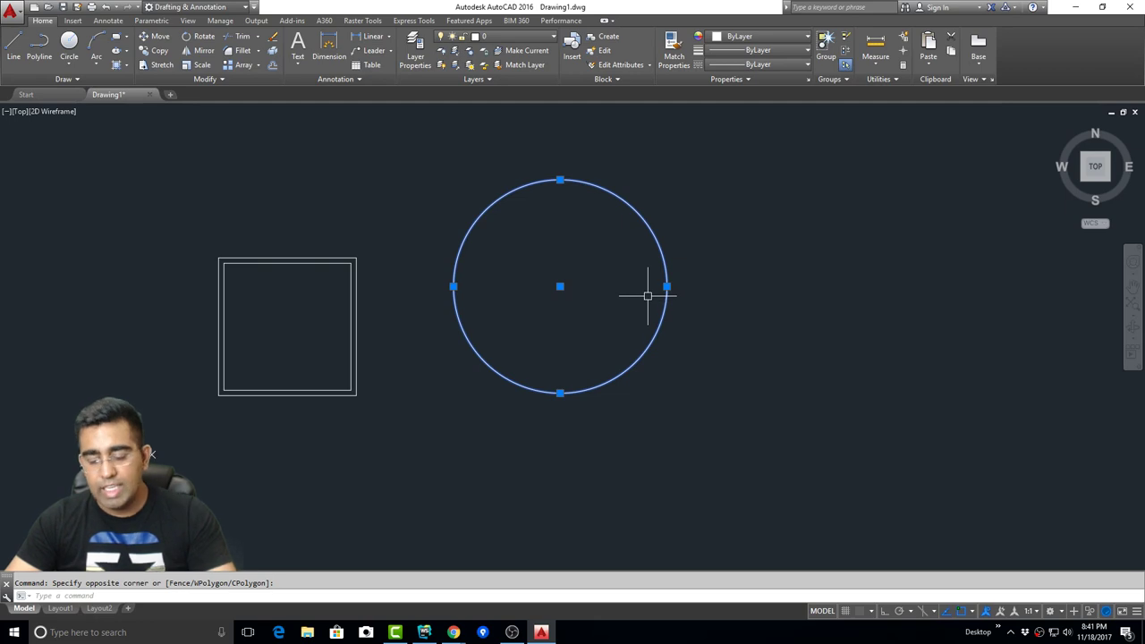
key("Delete")
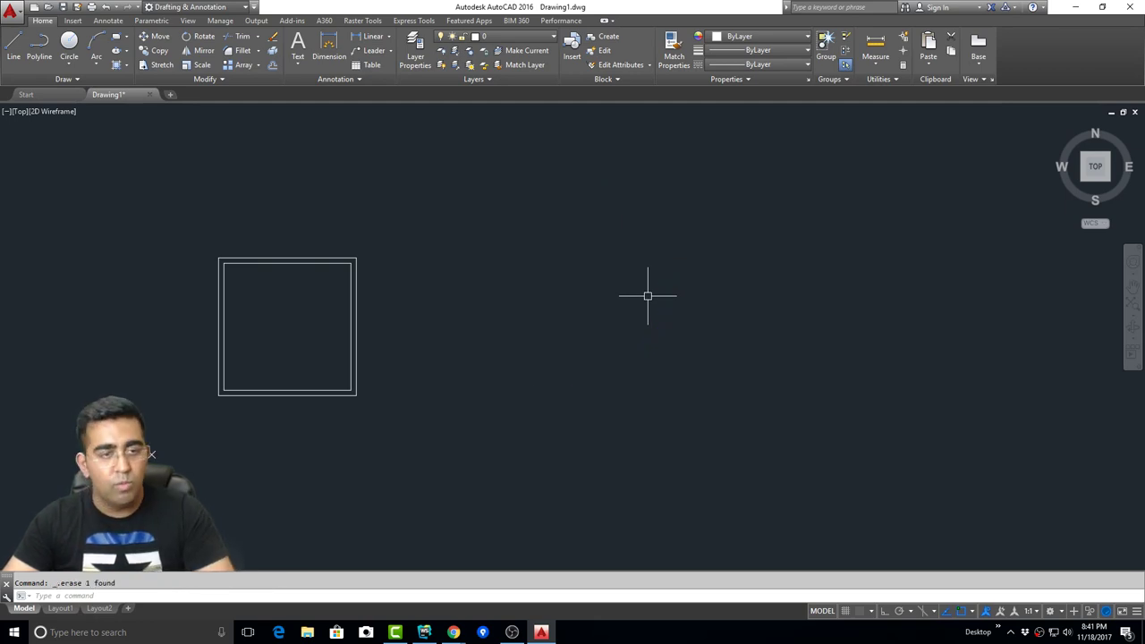
left_click(88, 52)
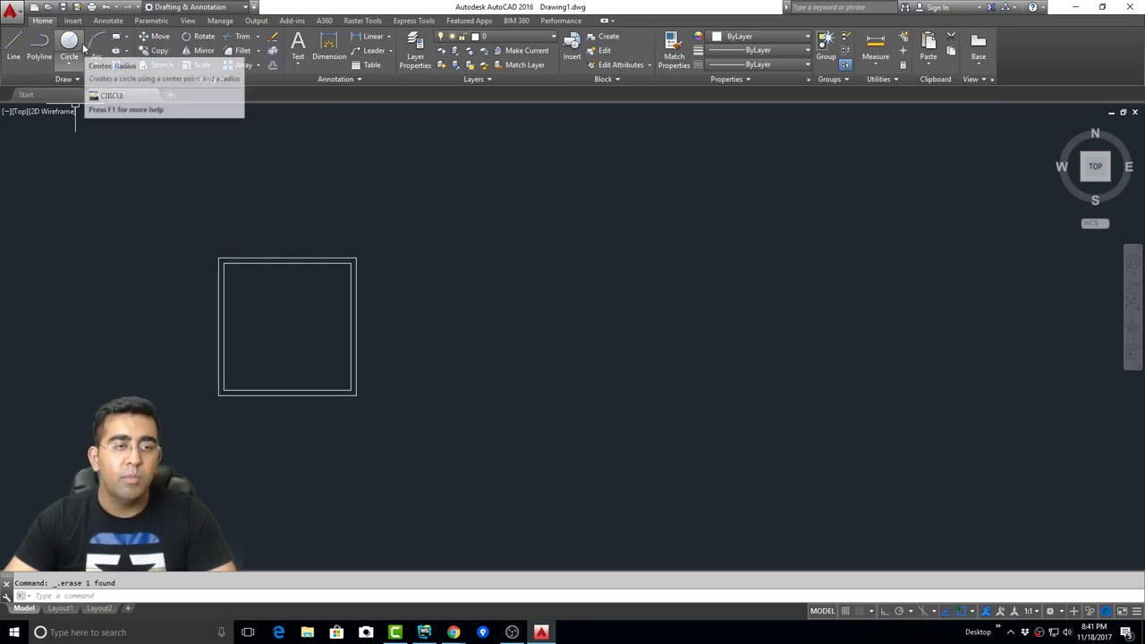
left_click(546, 371)
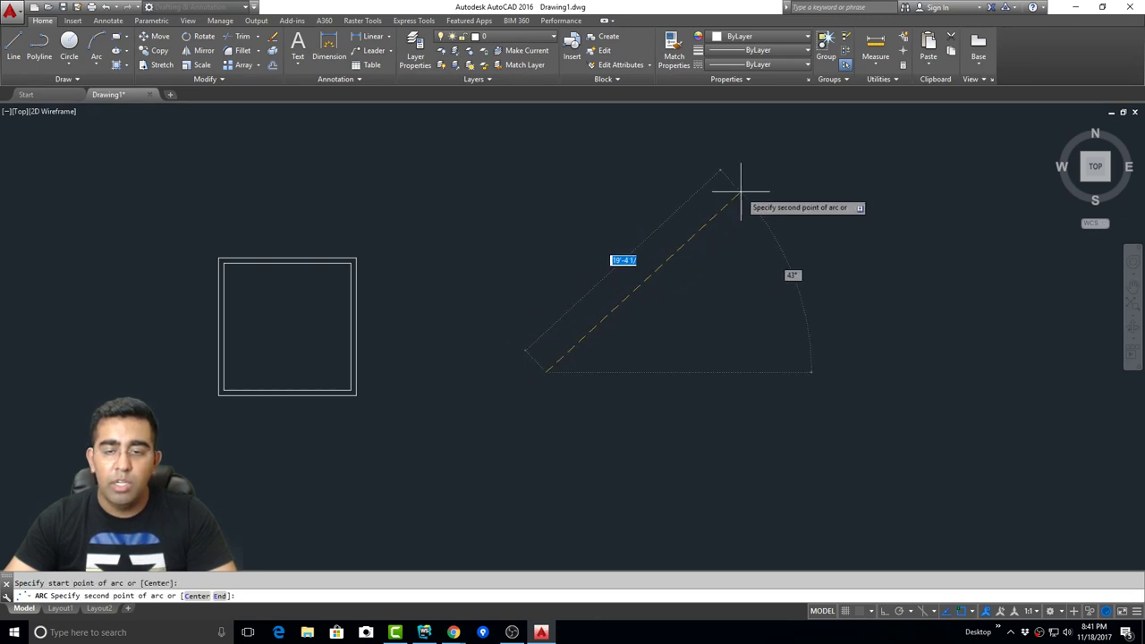
left_click(739, 193)
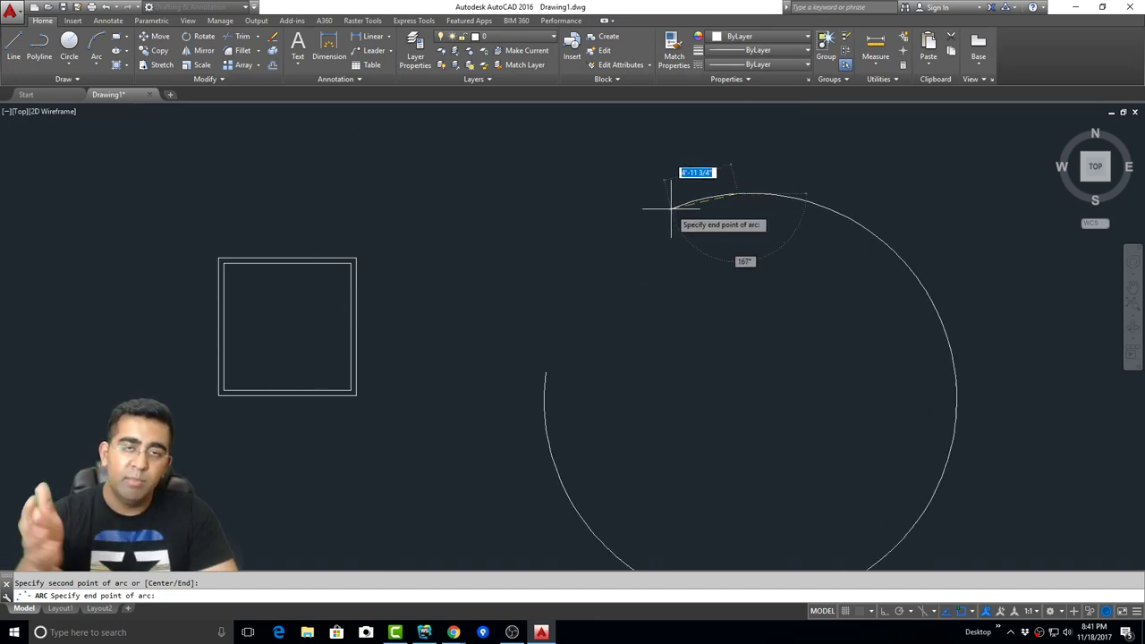
key("Escape")
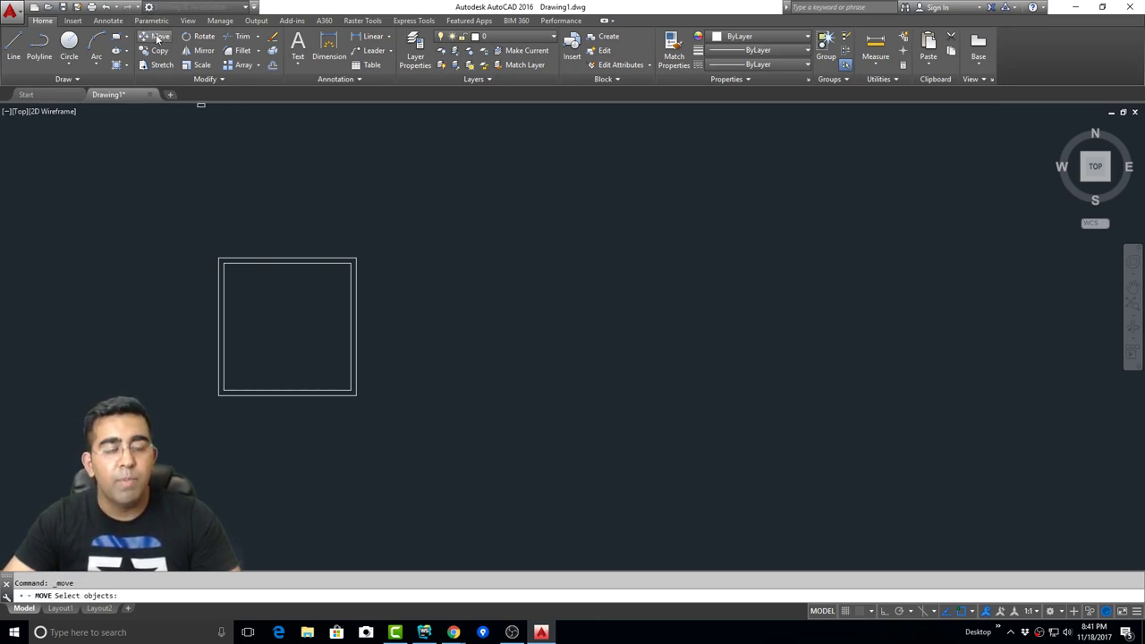
left_click(315, 257)
key("Return")
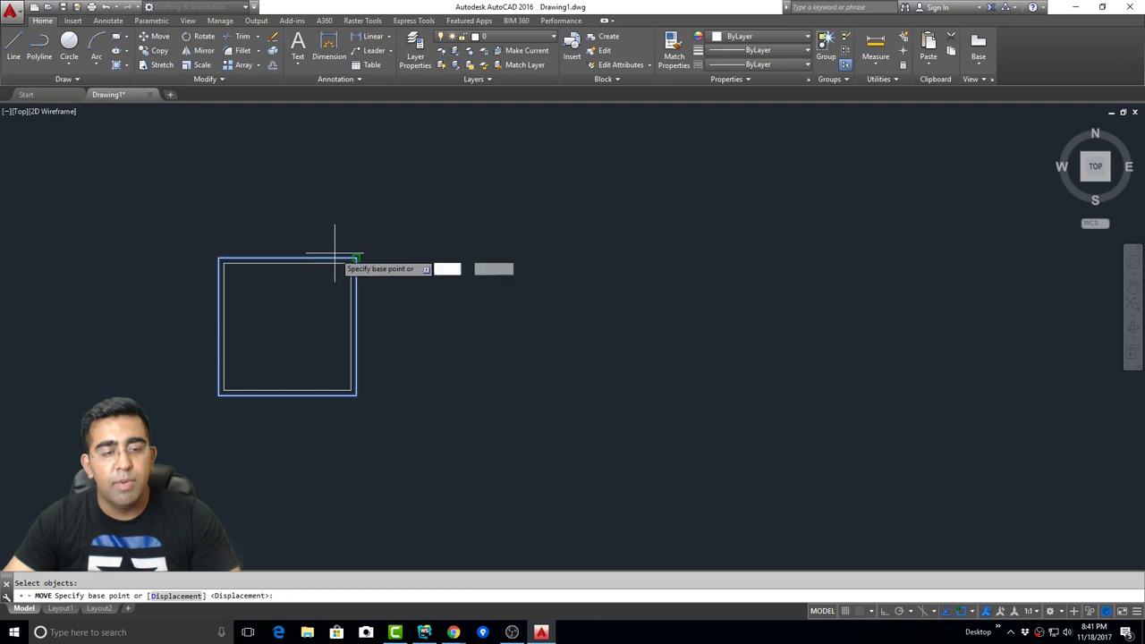
left_click(355, 258)
left_click(815, 139)
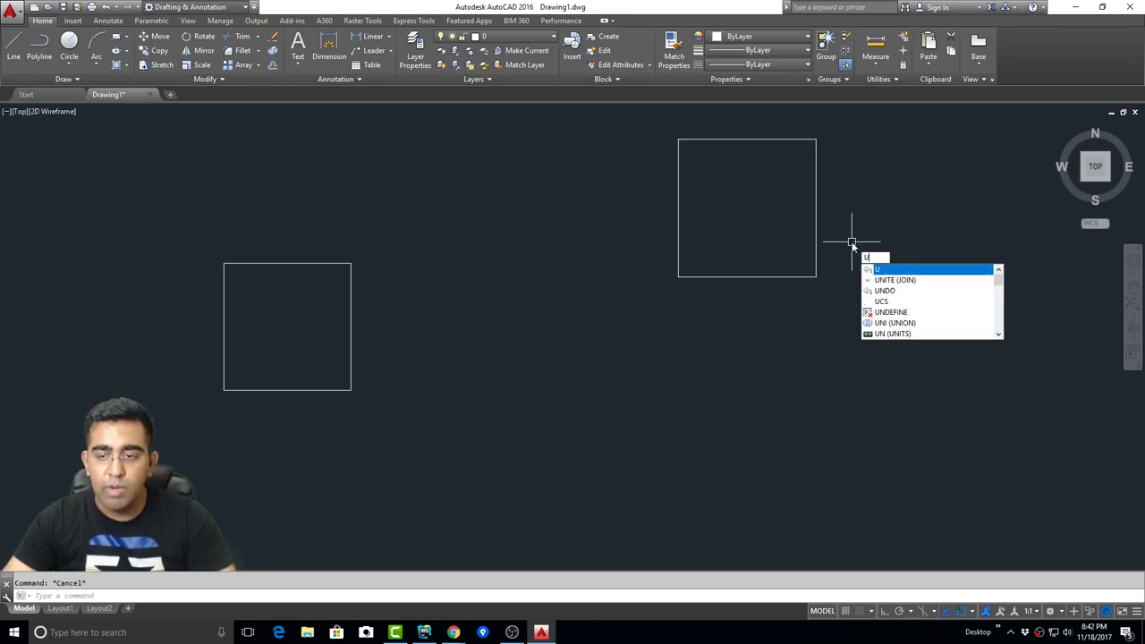
key("Escape")
key("ctrl+z")
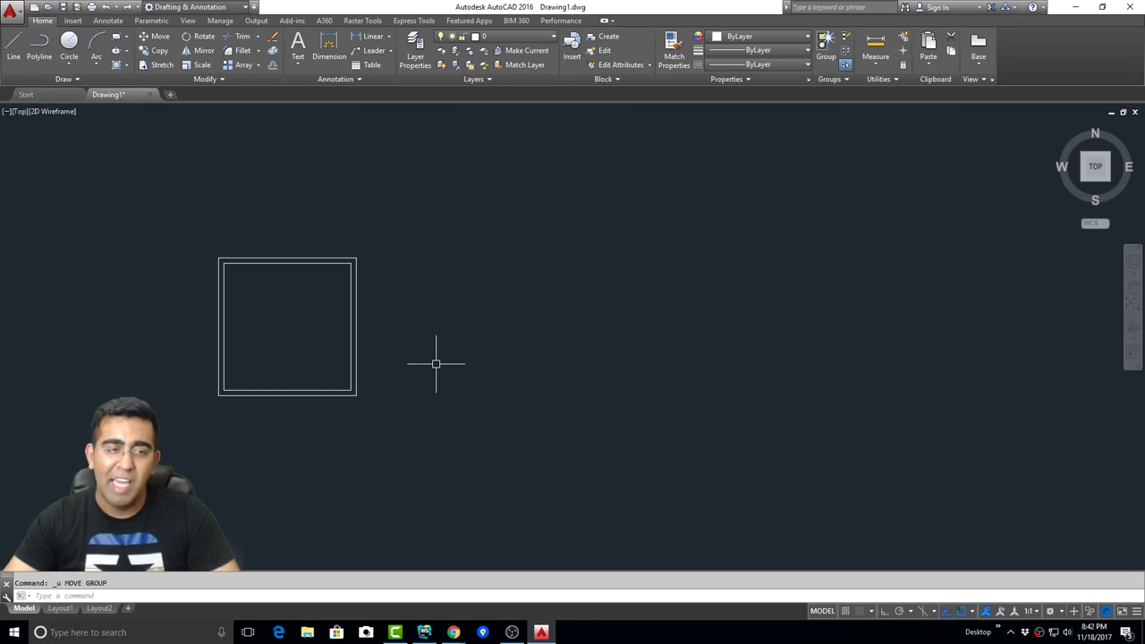
left_click(498, 212)
left_click(319, 332)
key("Escape")
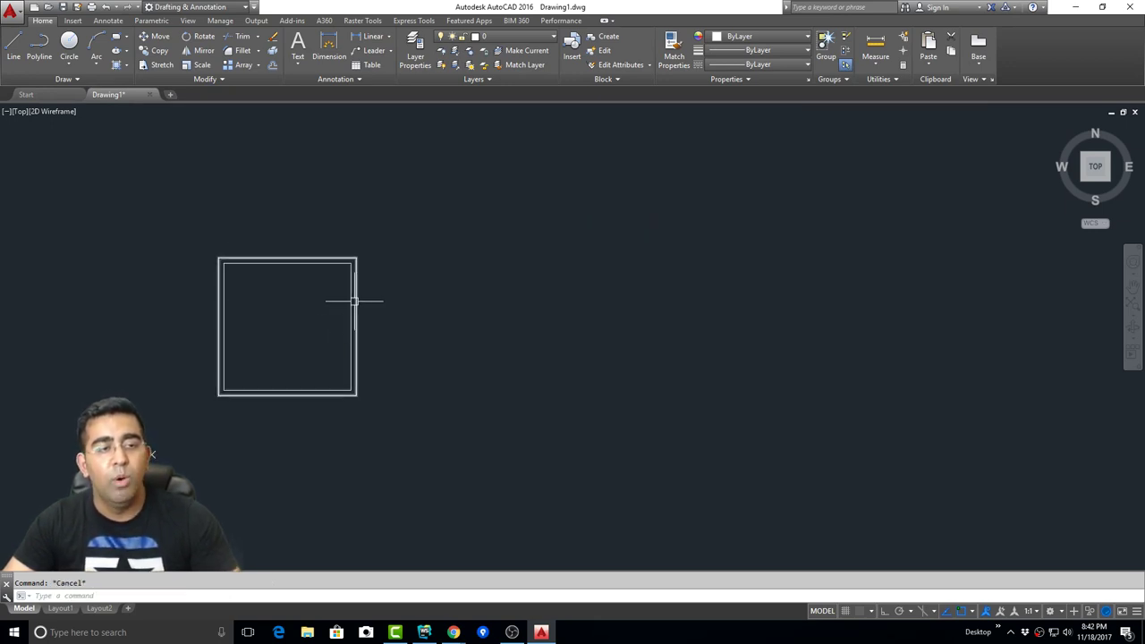
left_click(157, 51)
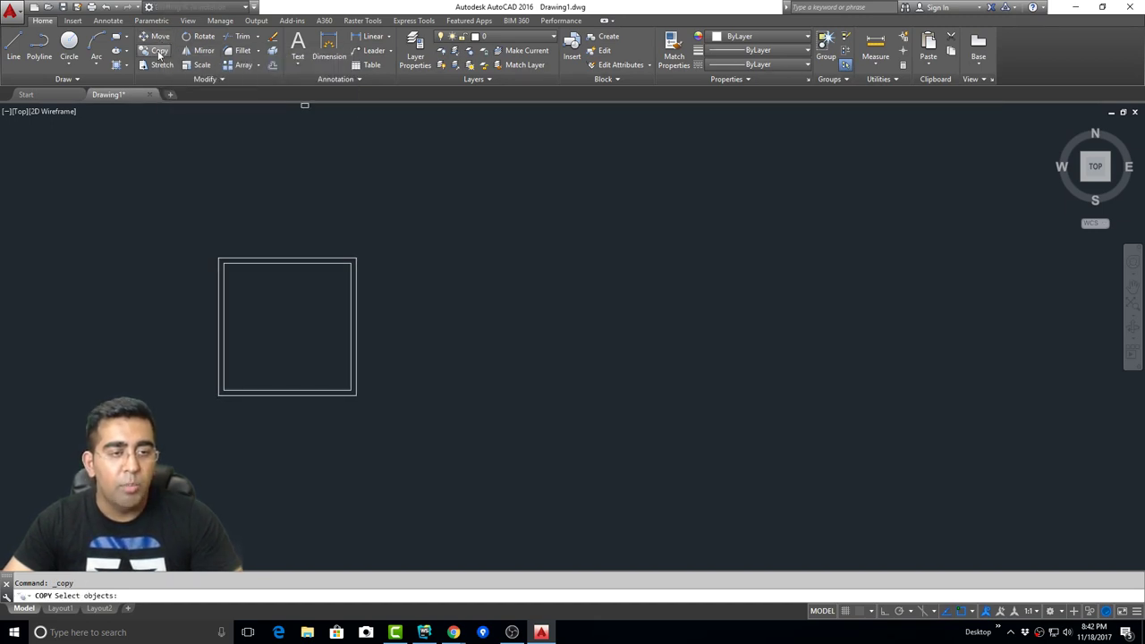
left_click(354, 271)
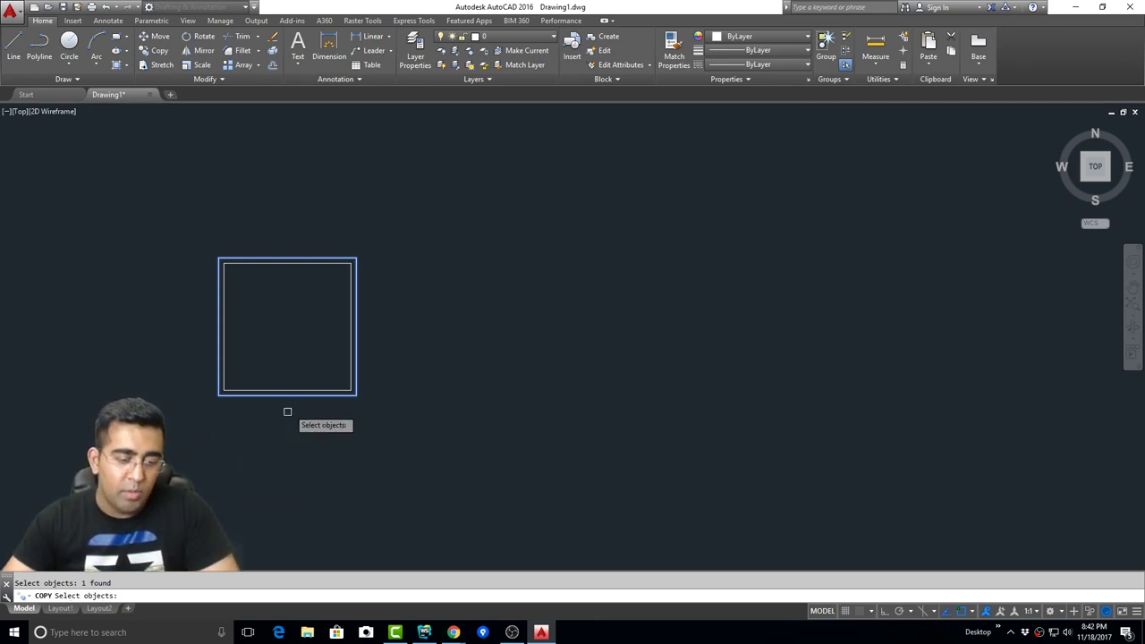
key("Return")
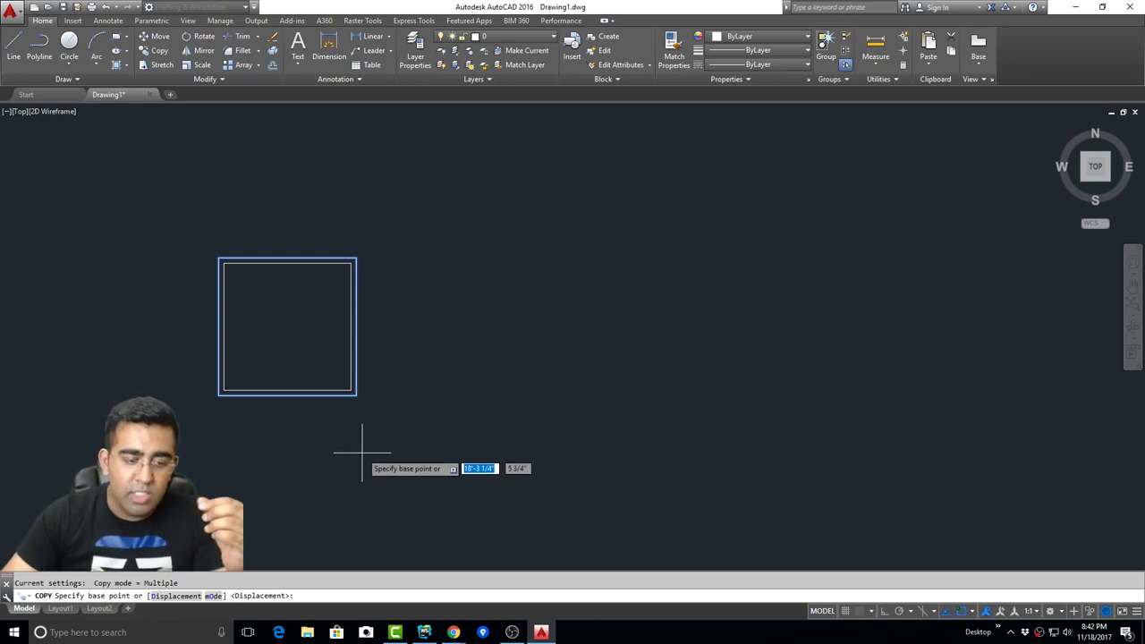
left_click(219, 394)
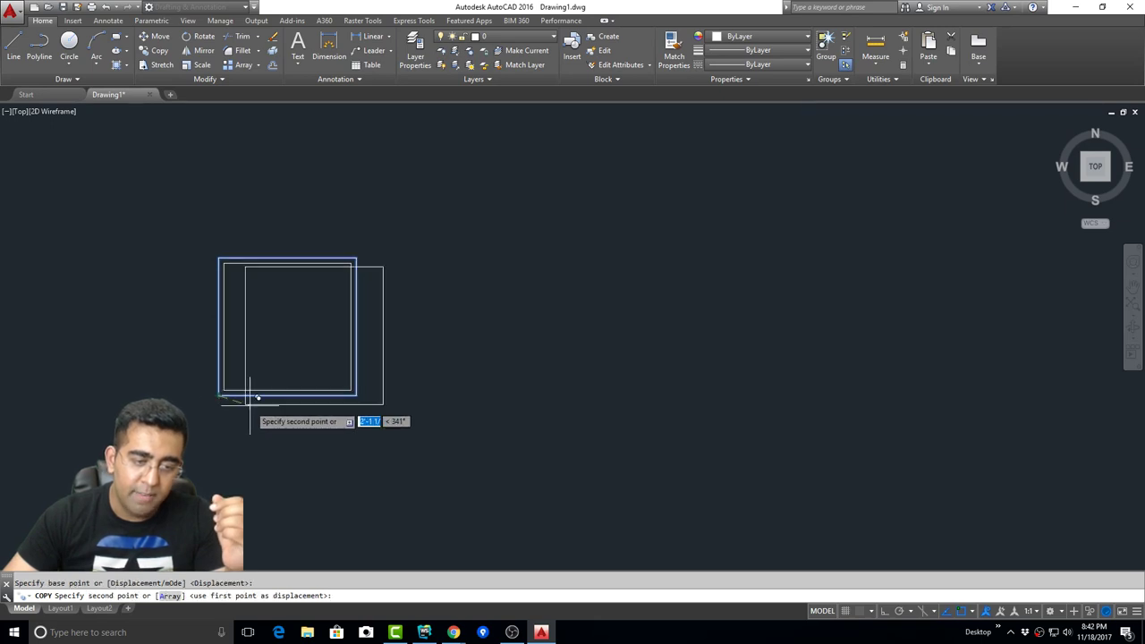
left_click(534, 324)
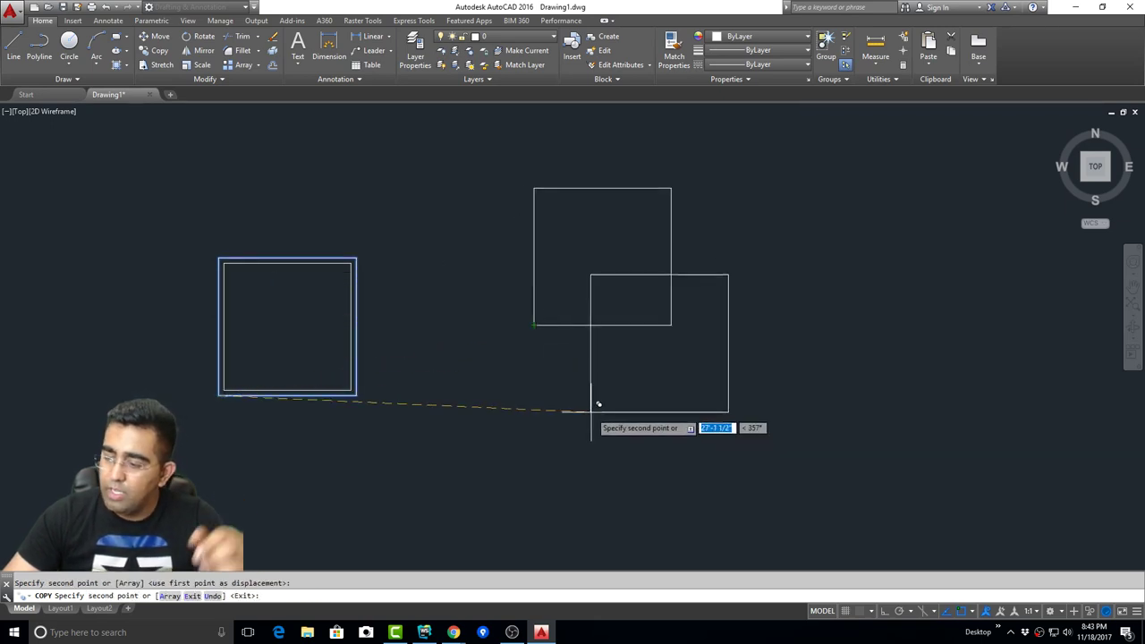
key("Return")
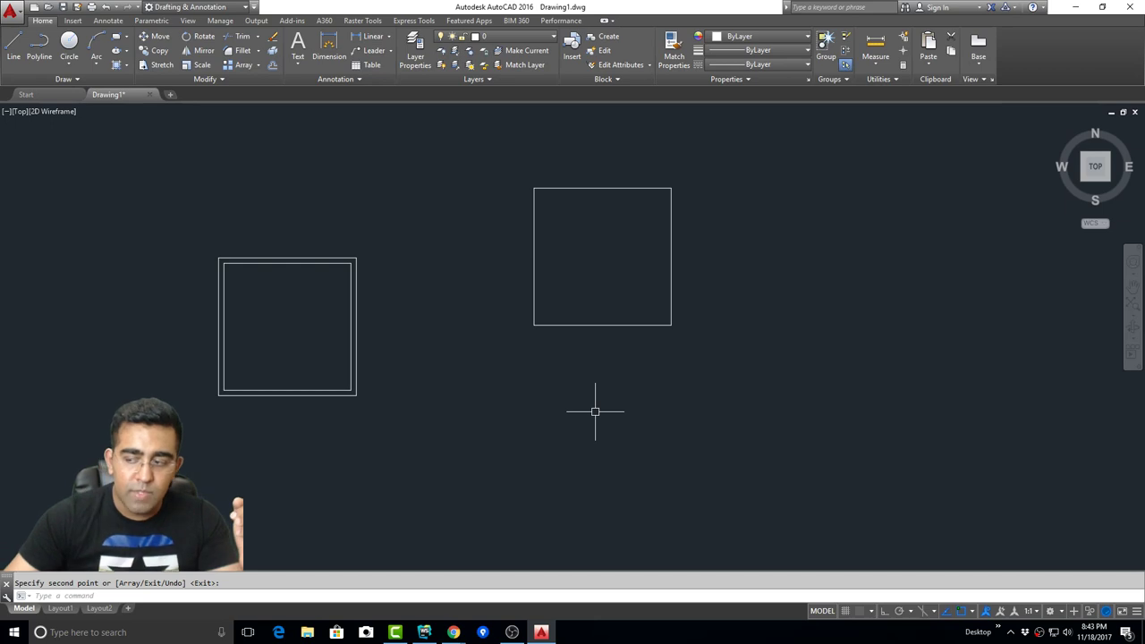
left_click(738, 222)
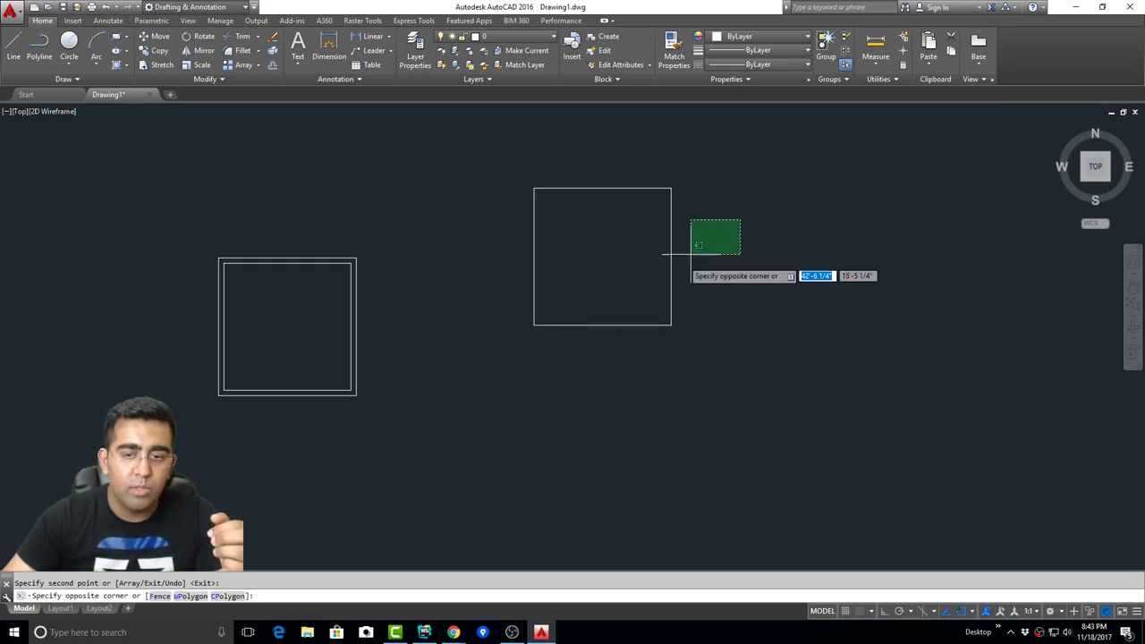
left_click(574, 325)
key("Delete")
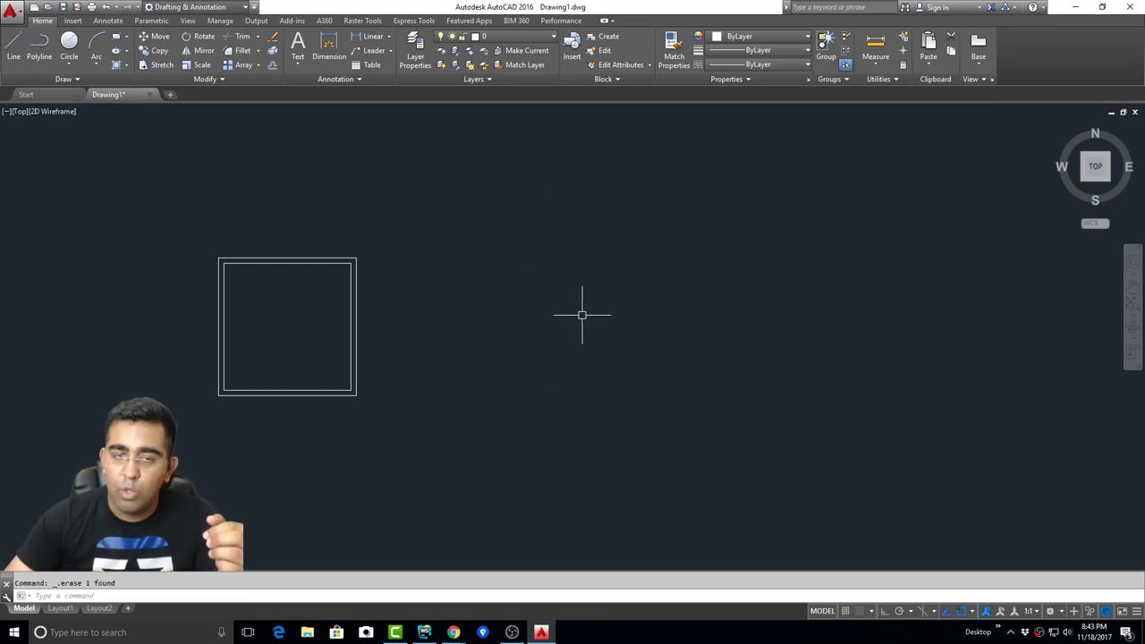